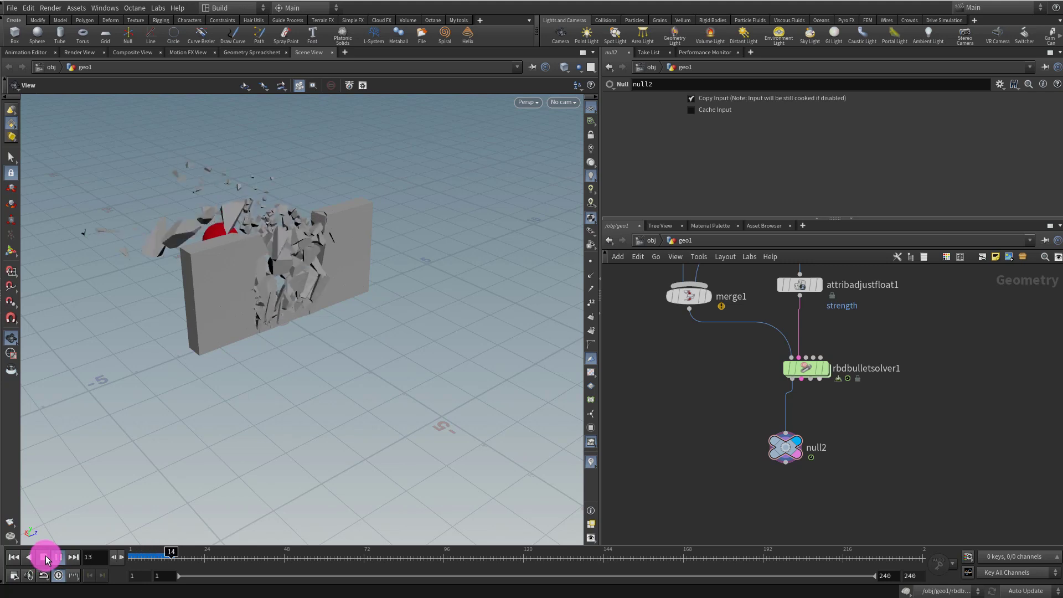
# Rewind the existing simulation to frame 1 and add a displayed Box node in an empty area of the network
pyautogui.click(21, 558)
pyautogui.click(848, 406)
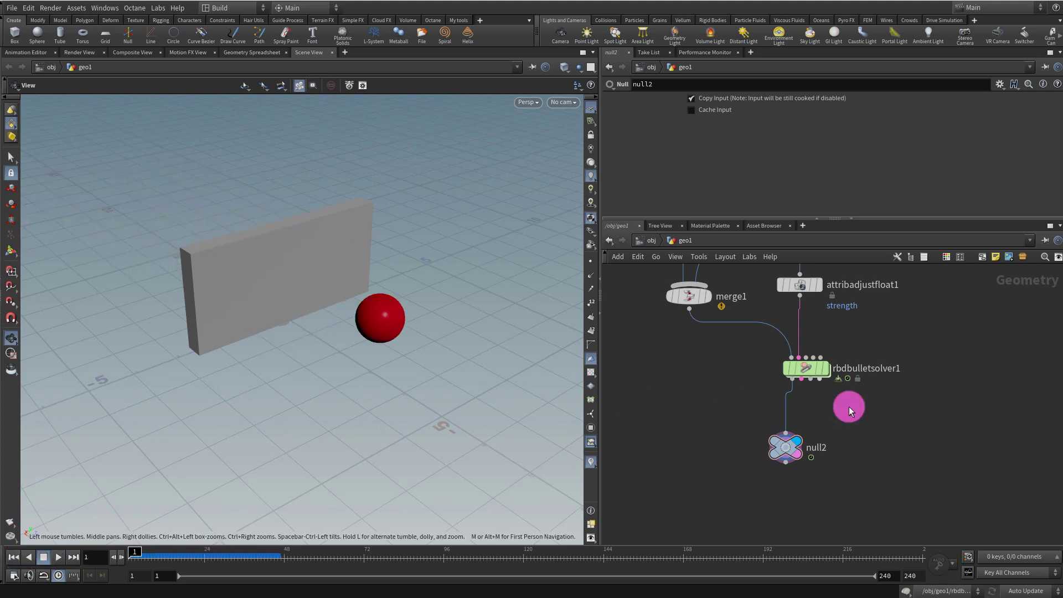
pyautogui.moveTo(936, 420); pyautogui.dragTo(958, 370, button='right')
pyautogui.moveTo(958, 371); pyautogui.dragTo(863, 461, button='middle')
pyautogui.moveTo(823, 363); pyautogui.dragTo(858, 355, button='right')
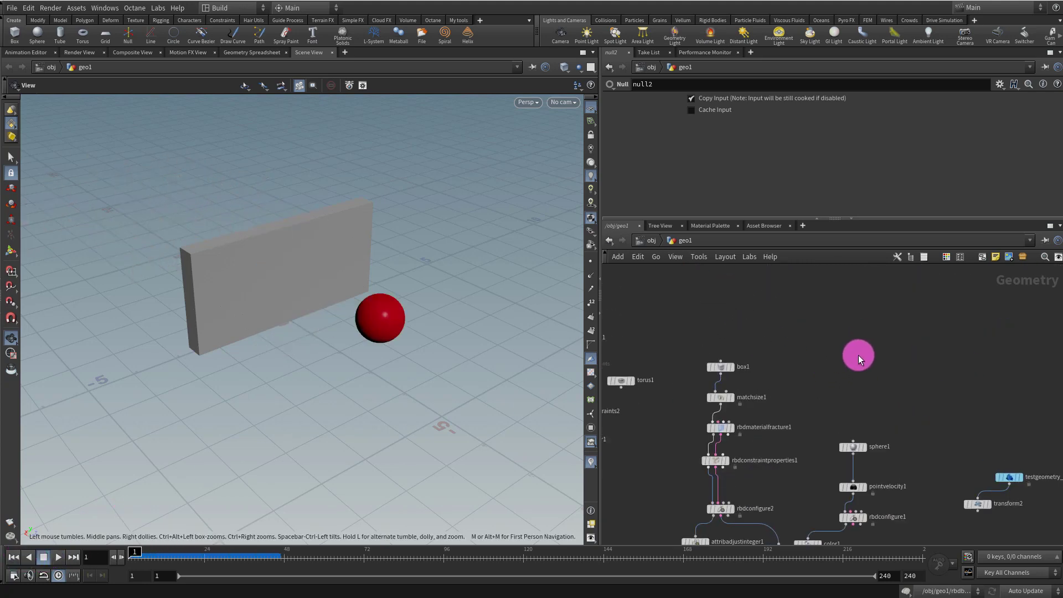
pyautogui.moveTo(974, 343); pyautogui.dragTo(761, 326, button='middle')
pyautogui.press('Tab')
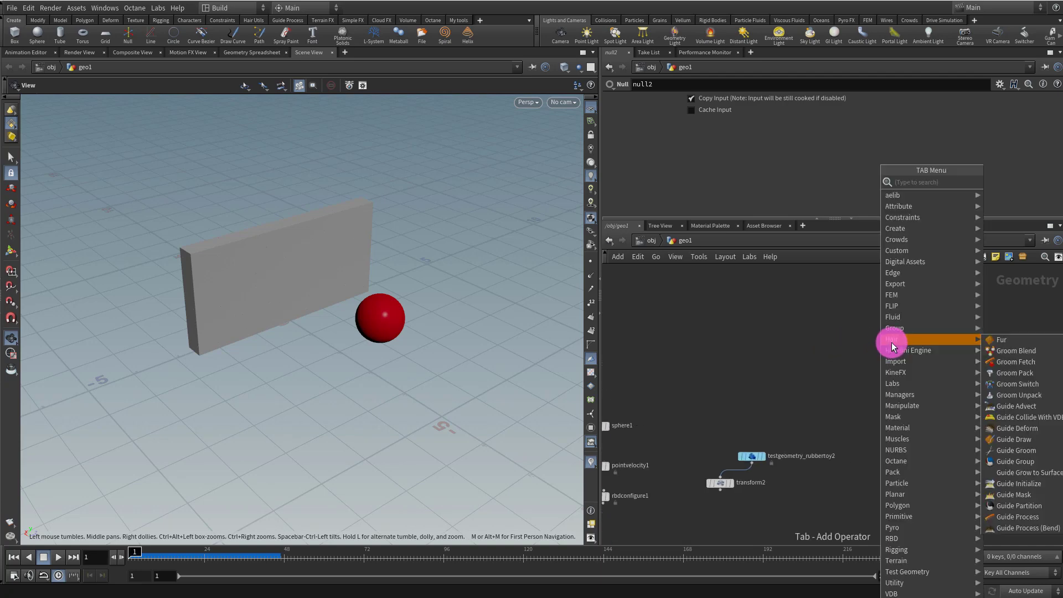
pyautogui.write('box')
pyautogui.click(1001, 182)
pyautogui.click(923, 365)
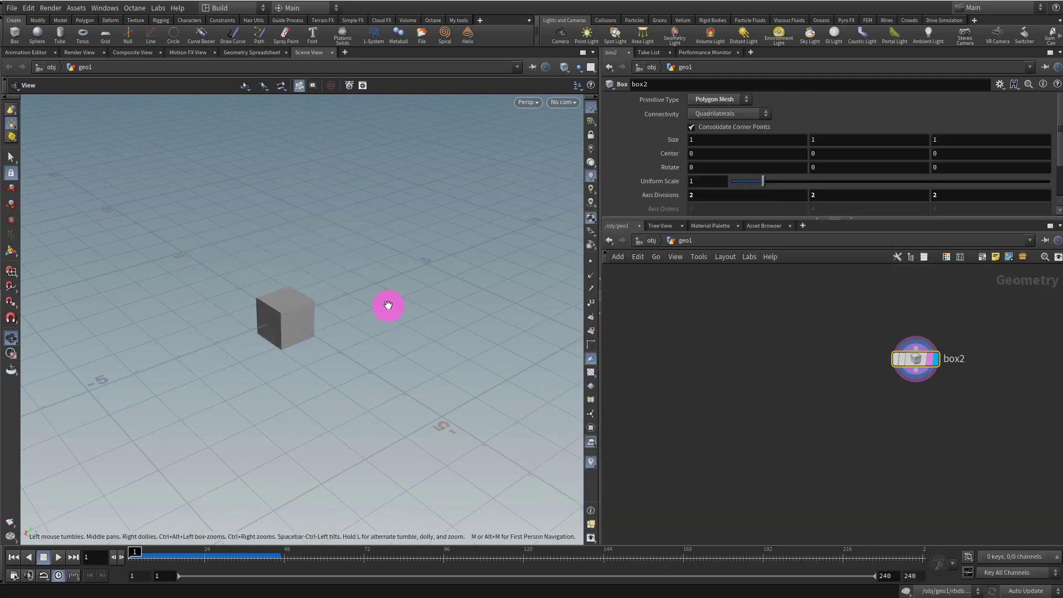
pyautogui.press('Return')
# Add a Match Size node below the new box, connect the box to its first input and display it
pyautogui.moveTo(867, 411); pyautogui.dragTo(836, 401, button='middle')
pyautogui.press('Tab')
pyautogui.write('axis')
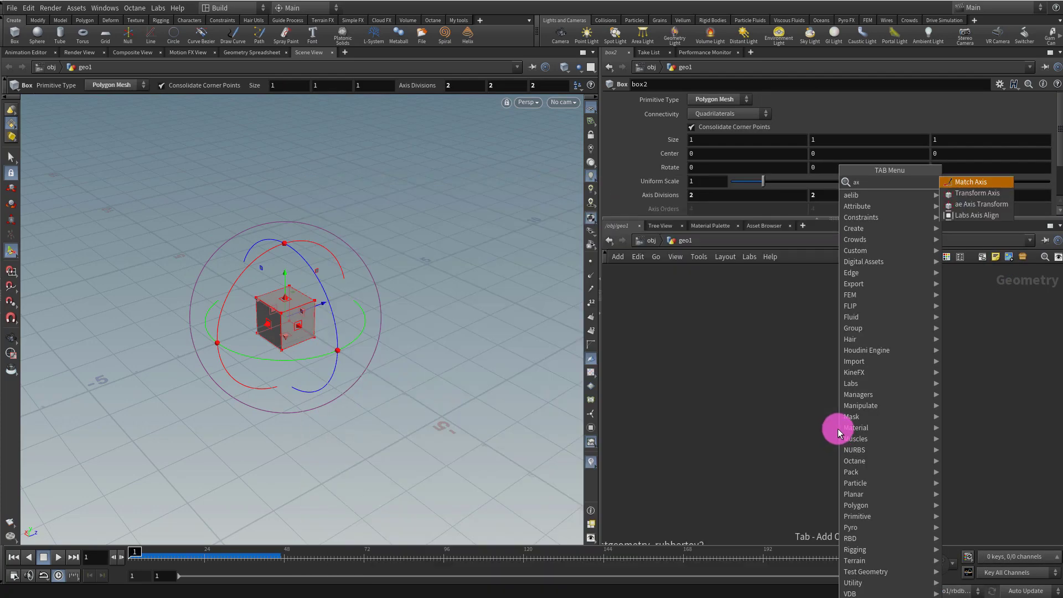
pyautogui.click(990, 216)
pyautogui.click(888, 431)
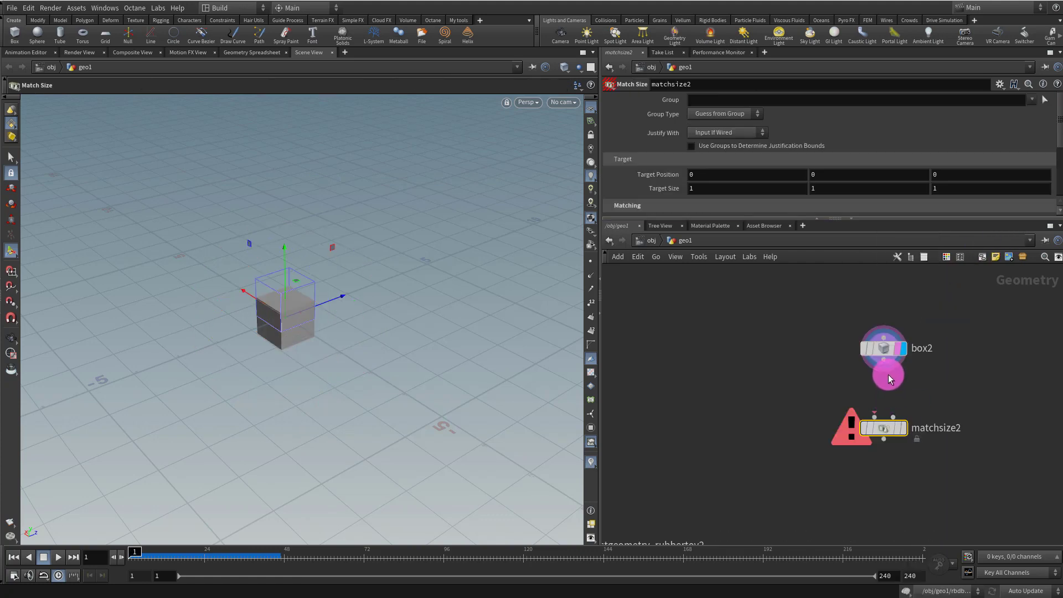
pyautogui.click(908, 406)
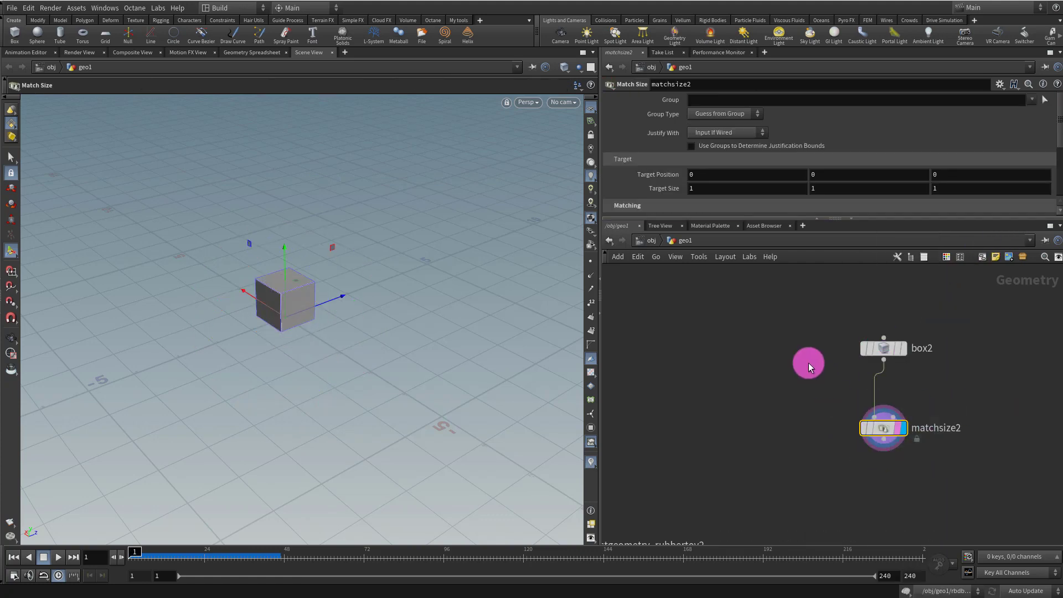
# Reshape the new box in the viewport into a thin upright wall measuring about 6.73 by 3.74 by 0.61
pyautogui.moveTo(809, 364); pyautogui.dragTo(962, 294)
pyautogui.moveTo(299, 329); pyautogui.dragTo(381, 378)
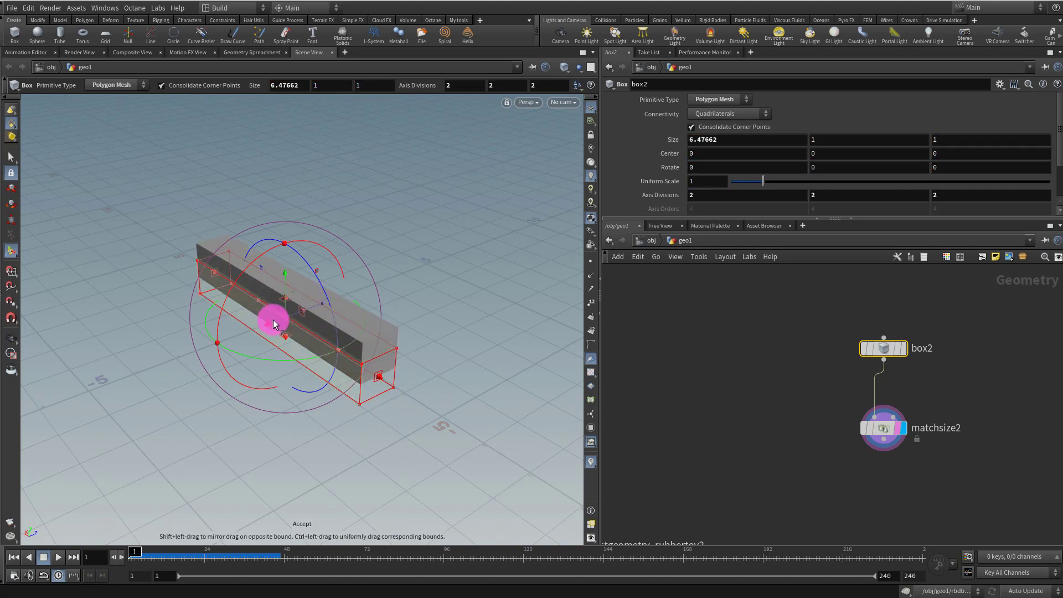
pyautogui.moveTo(273, 320); pyautogui.dragTo(399, 241)
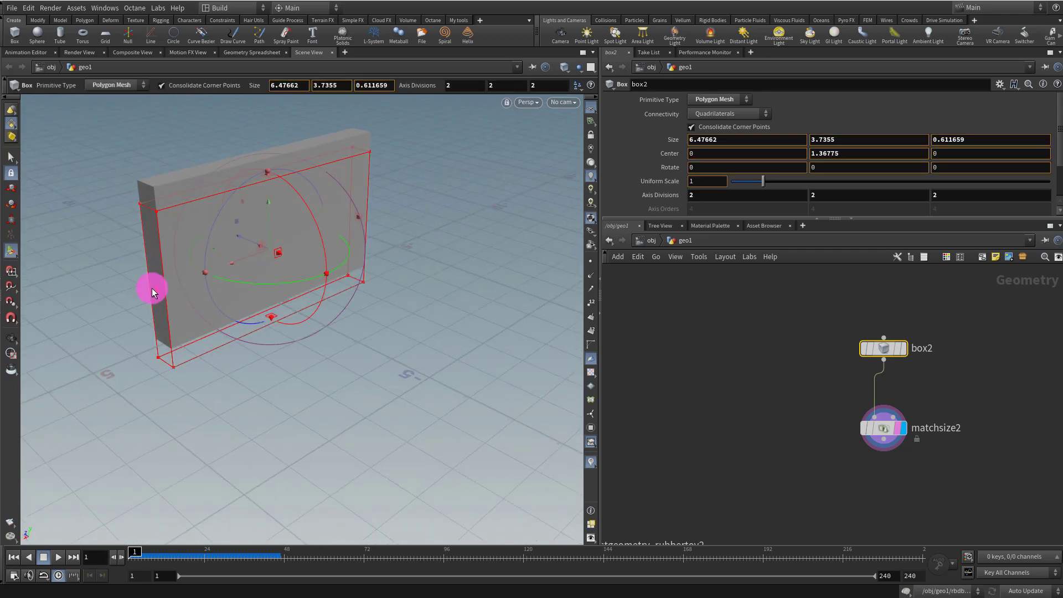
pyautogui.moveTo(152, 287); pyautogui.dragTo(147, 290)
# Add an RBD Material Fracture node fed by the Match Size node and display the fractured wall in wireframe
pyautogui.moveTo(898, 471); pyautogui.dragTo(844, 378, button='middle')
pyautogui.press('Tab')
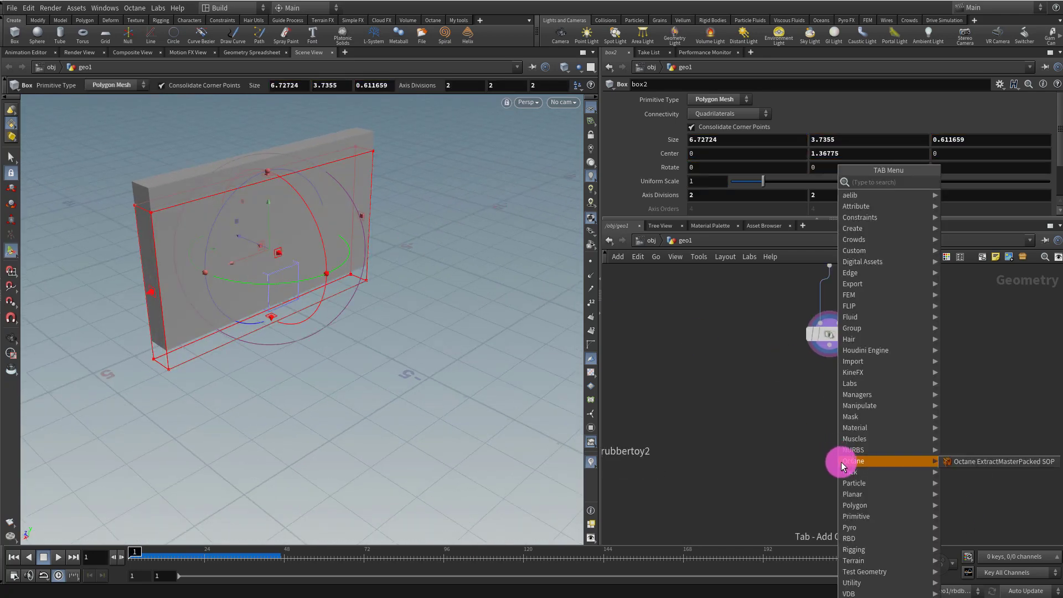
pyautogui.write('mater')
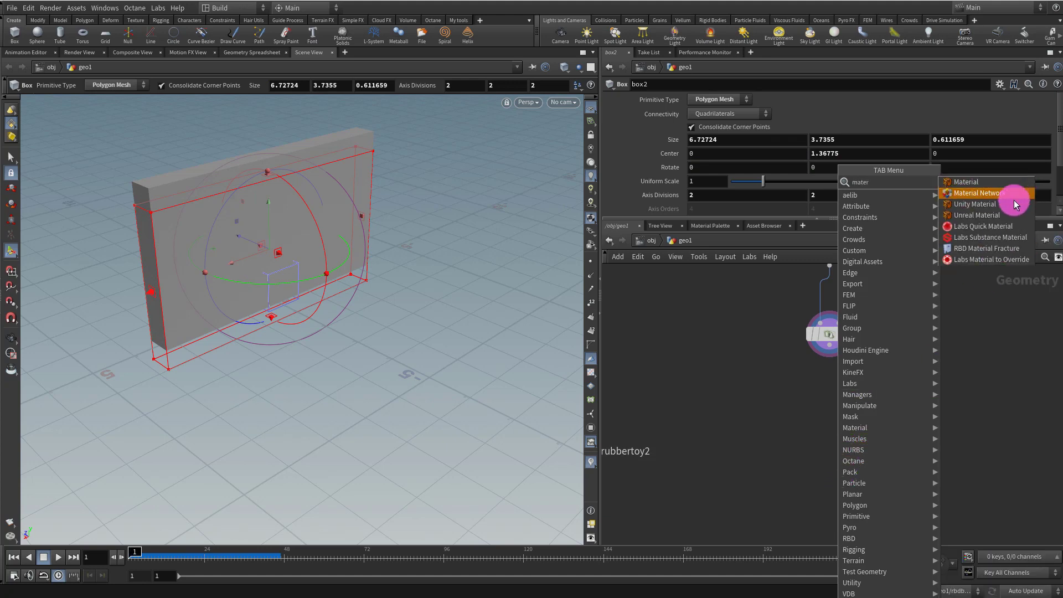
pyautogui.click(1013, 240)
pyautogui.click(844, 411)
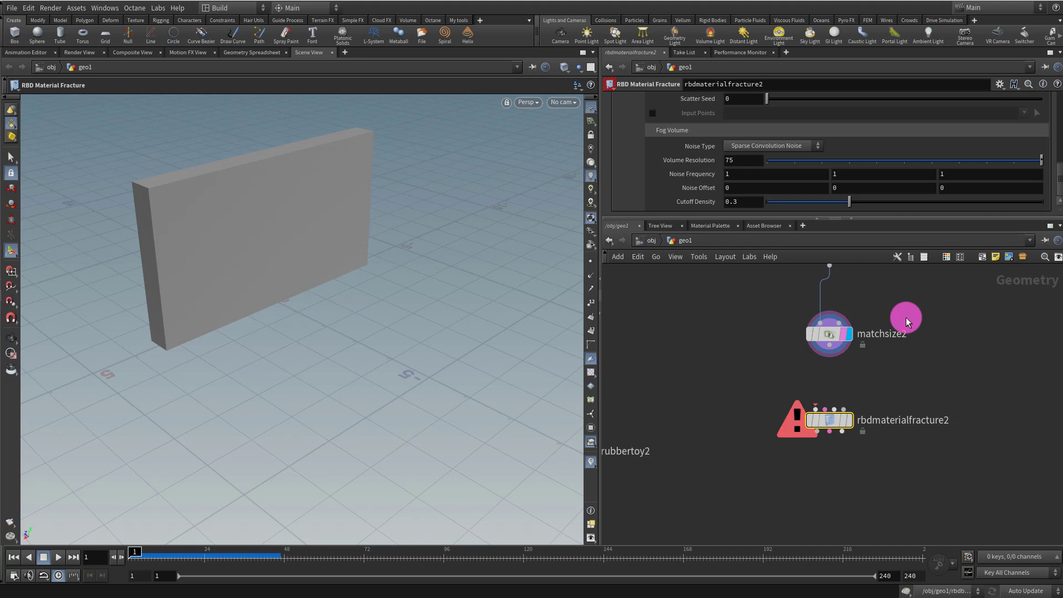
pyautogui.moveTo(835, 369)
pyautogui.mouseDown()
pyautogui.moveTo(827, 376)
pyautogui.moveTo(844, 422)
pyautogui.moveTo(902, 412)
pyautogui.moveTo(852, 420)
pyautogui.mouseUp()
pyautogui.press('w')
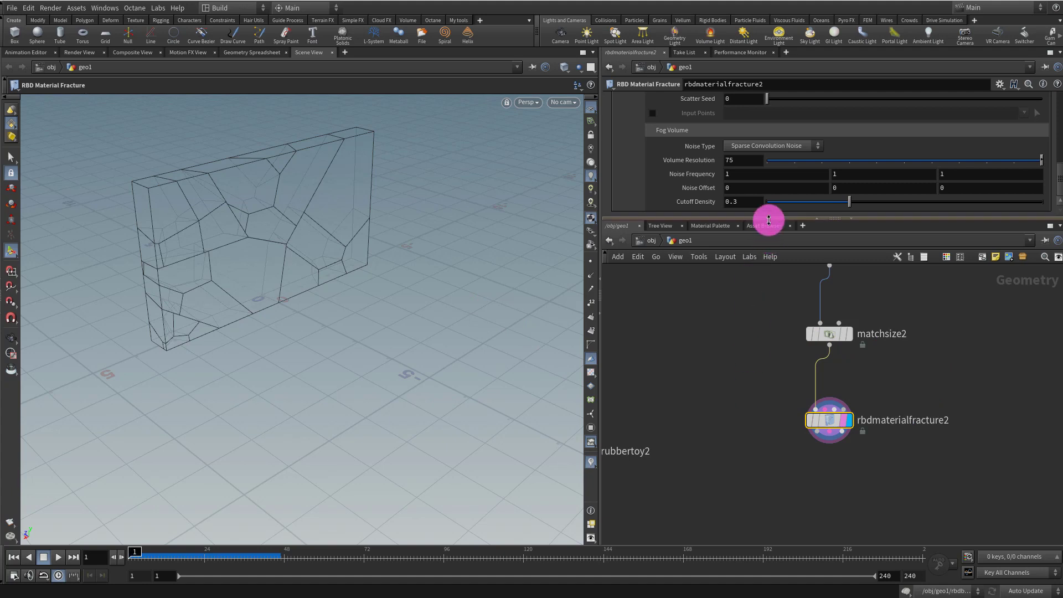
# Set the concrete fracture's Scatter Points to 15 for the first level and 30 for the second level
pyautogui.moveTo(768, 220); pyautogui.dragTo(765, 353)
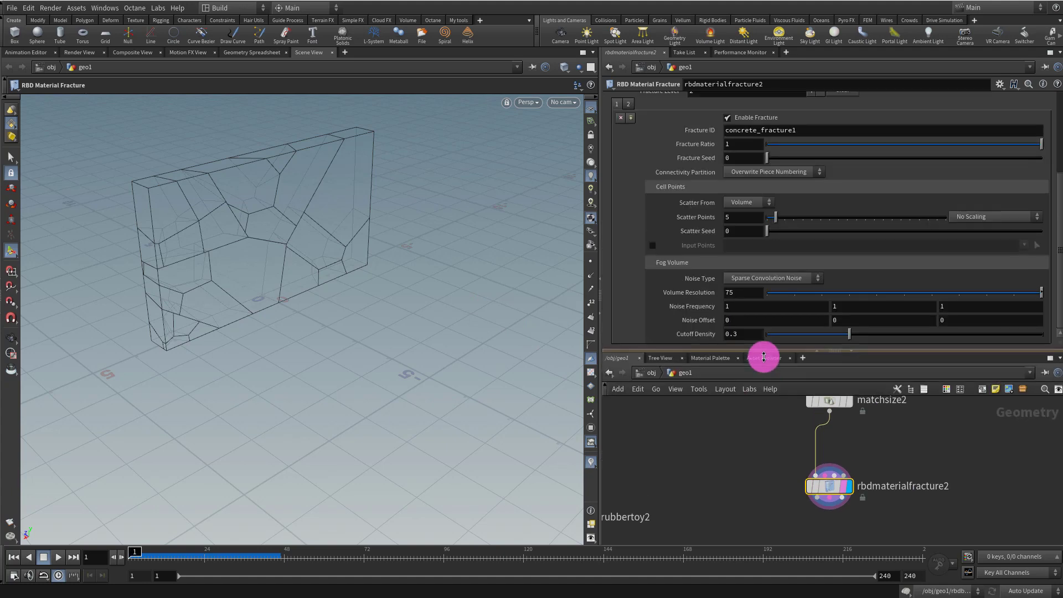
pyautogui.click(738, 220)
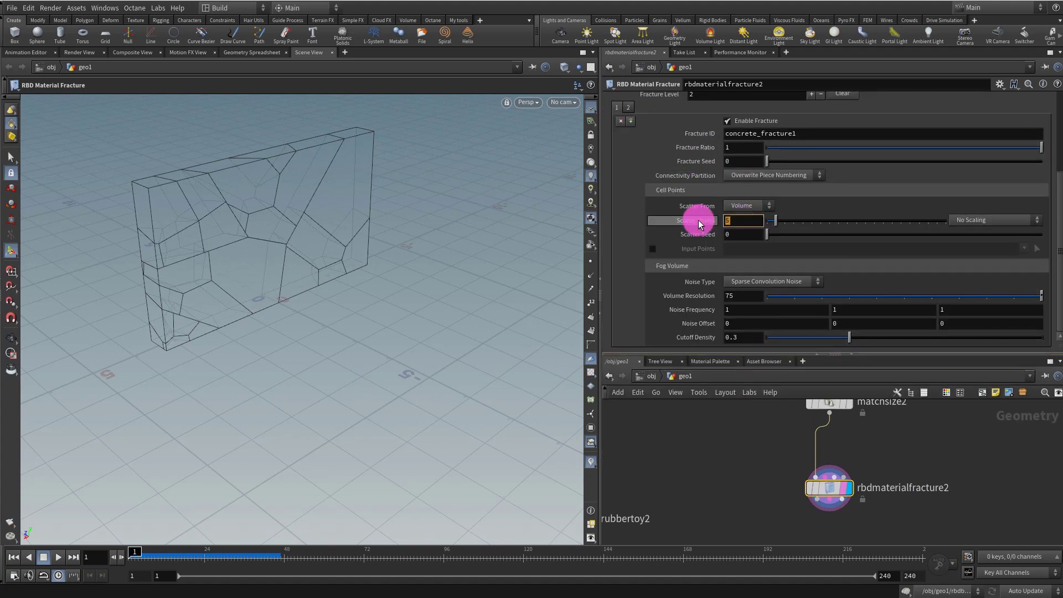
pyautogui.write('15')
pyautogui.press('Return')
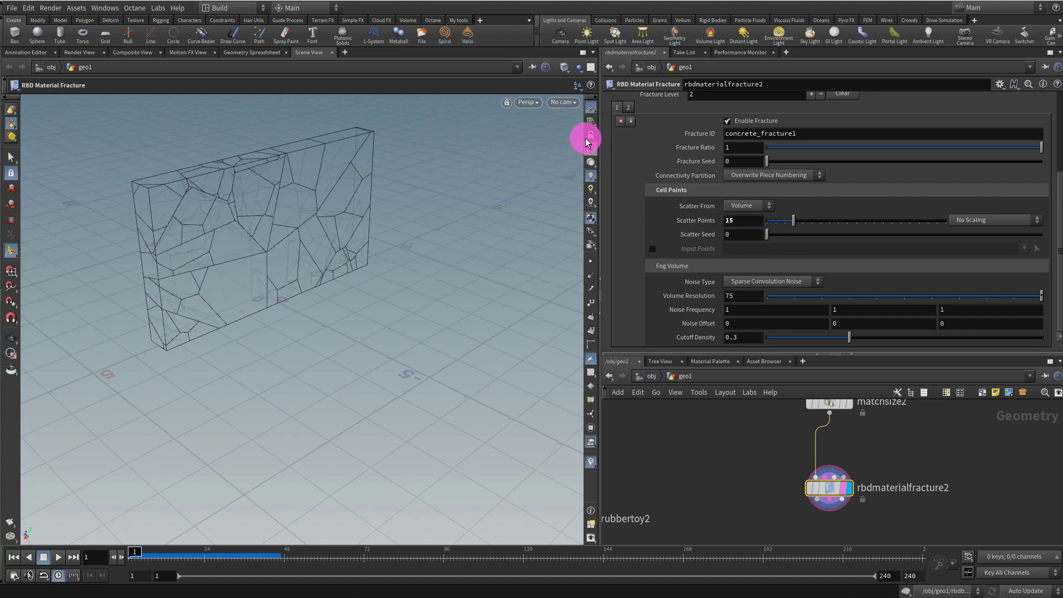
pyautogui.write('30')
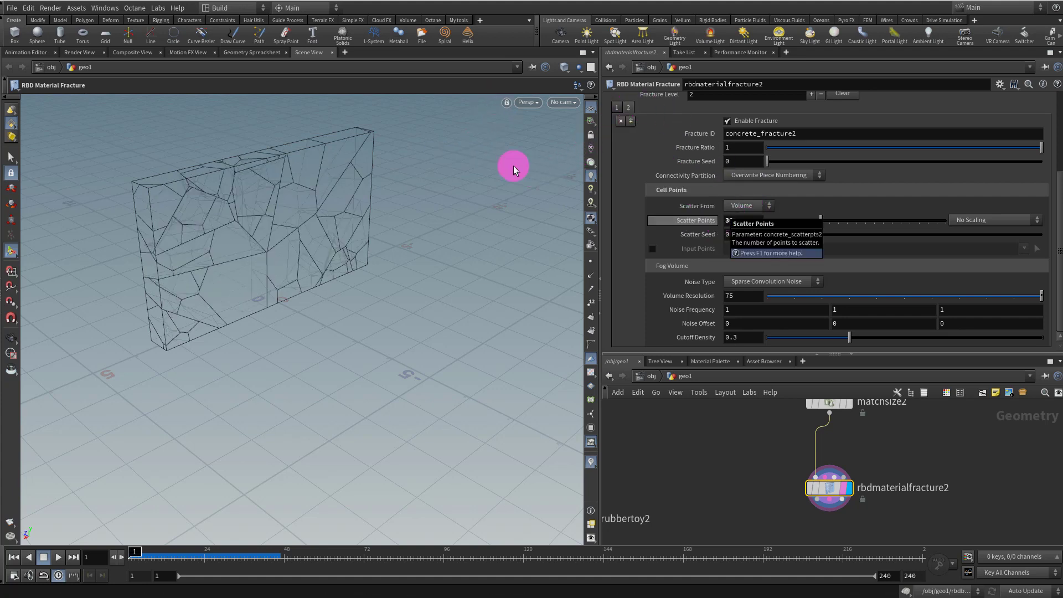
pyautogui.press('Return')
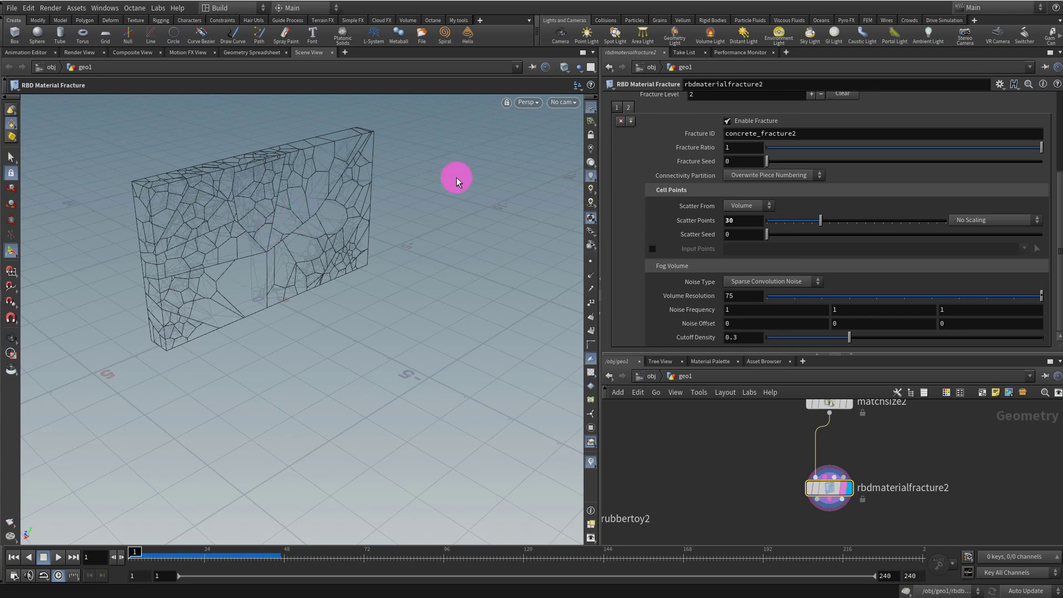
# Set the X value of the first fracture level's Noise Offset to 5
pyautogui.click(616, 108)
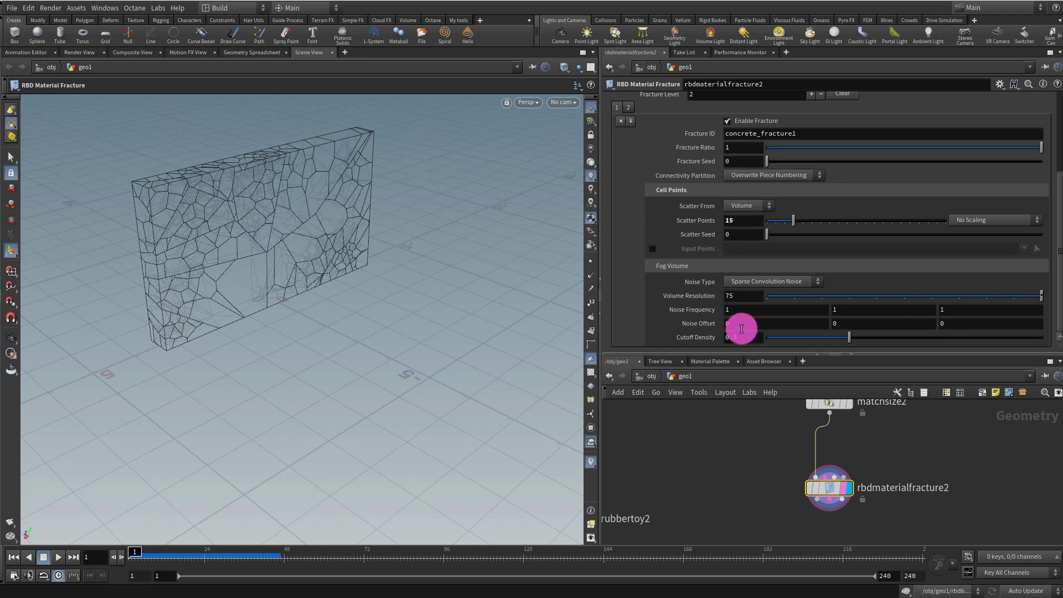
pyautogui.click(725, 325)
pyautogui.write('5')
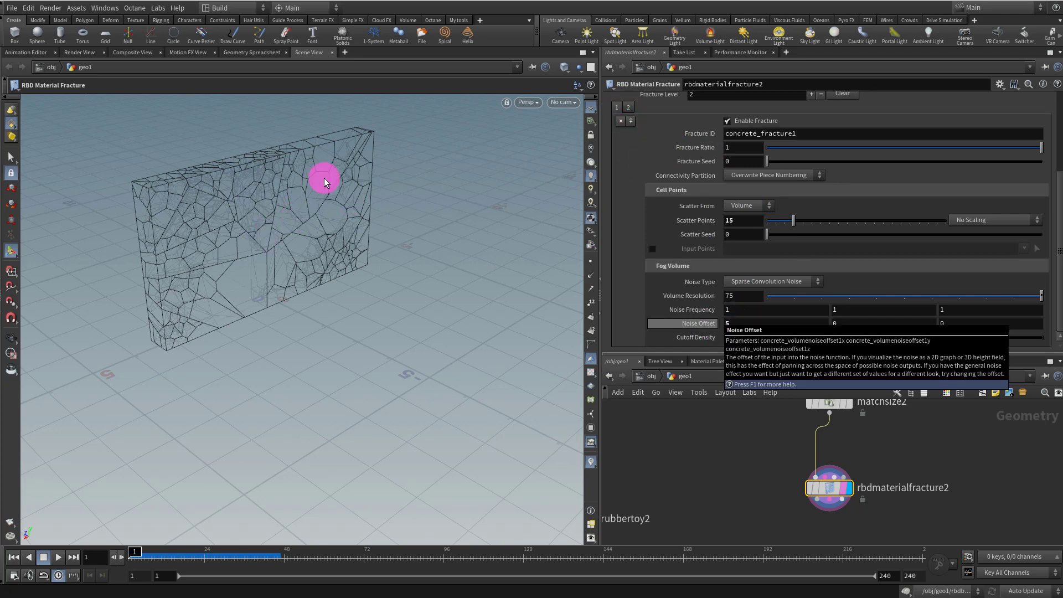
pyautogui.press('Return')
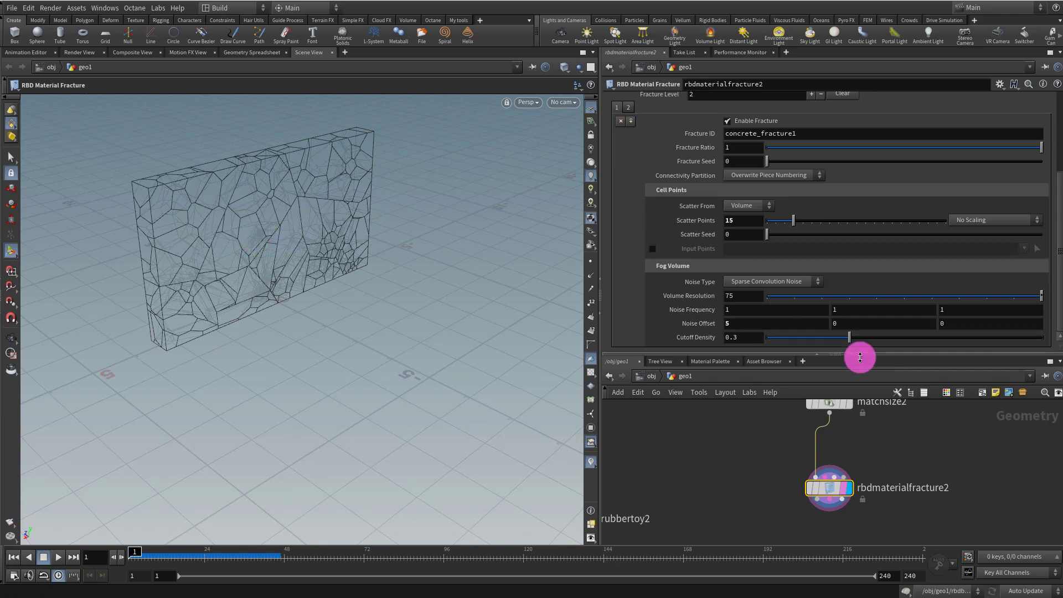
# Automatically lay out the box, Match Size and fracture nodes into a tidy vertical chain
pyautogui.moveTo(884, 354); pyautogui.dragTo(866, 190)
pyautogui.scroll(3, 808, 339)
pyautogui.moveTo(809, 339); pyautogui.dragTo(798, 362, button='middle')
pyautogui.moveTo(774, 271); pyautogui.dragTo(680, 452)
pyautogui.press('l')
pyautogui.click(874, 338)
pyautogui.moveTo(875, 341); pyautogui.dragTo(818, 325, button='middle')
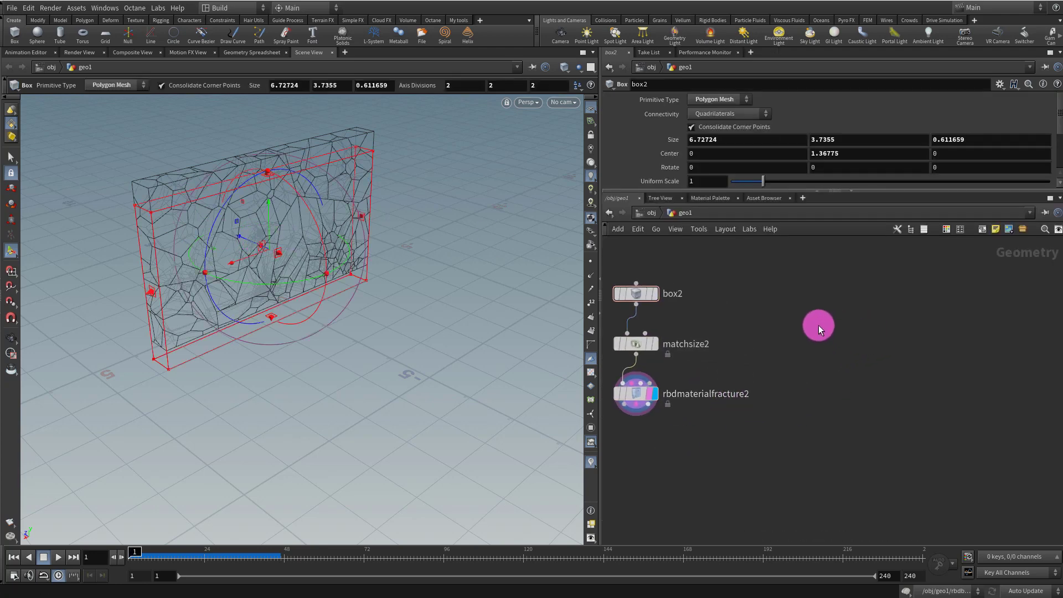
# Add a Sphere node beside the wall's node chain and display it
pyautogui.press('Tab')
pyautogui.write('b')
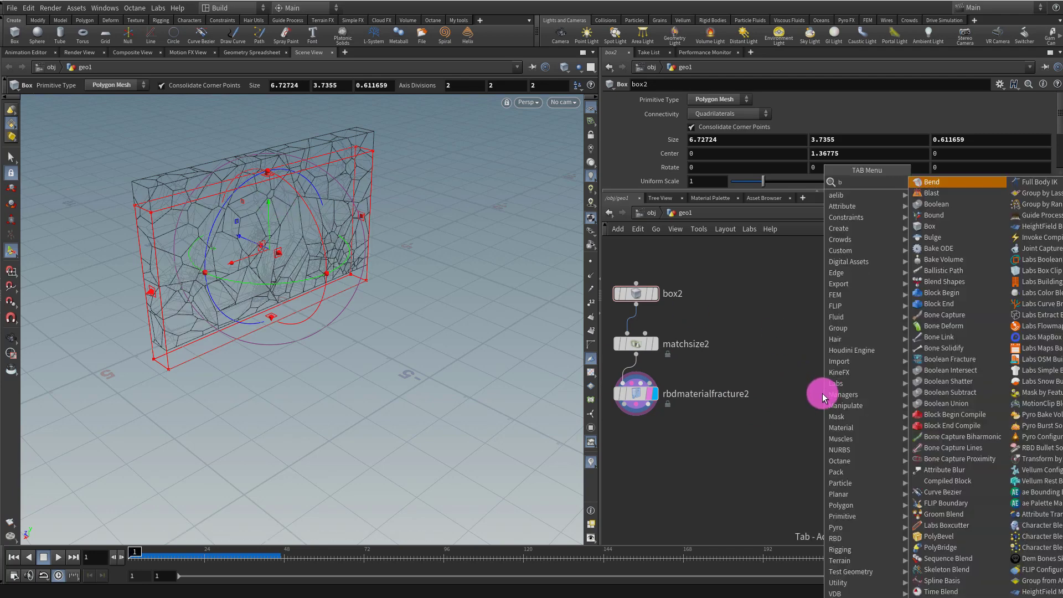
pyautogui.press('BackSpace')
pyautogui.write('sph')
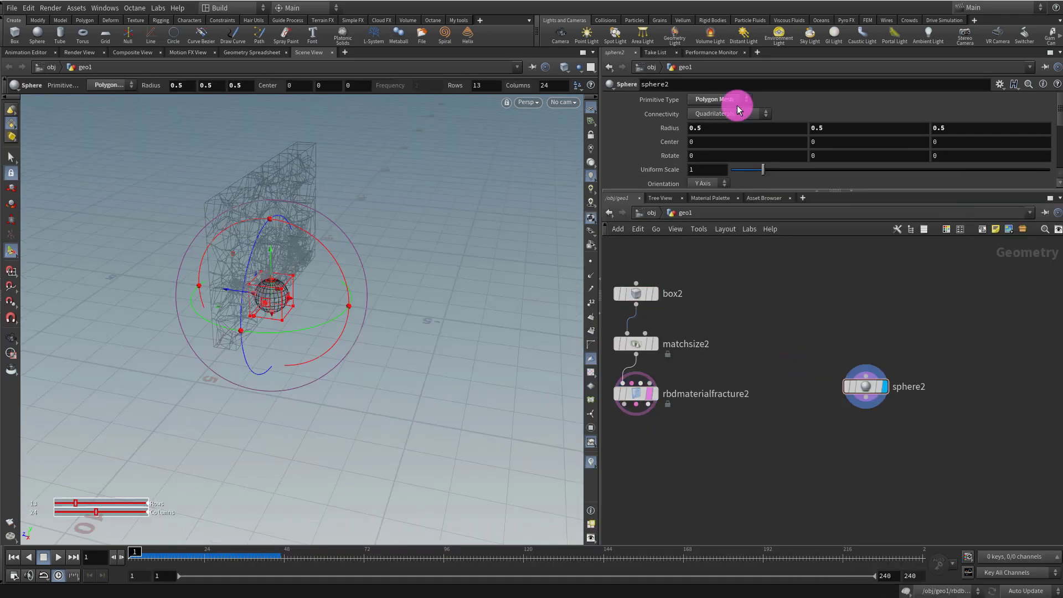
# Set the sphere's primitive type to Polygon, with a frequency of 7 and a uniform scale of 1.57
pyautogui.click(731, 101)
pyautogui.click(722, 122)
pyautogui.moveTo(749, 190); pyautogui.dragTo(775, 275)
pyautogui.moveTo(776, 171); pyautogui.dragTo(779, 170)
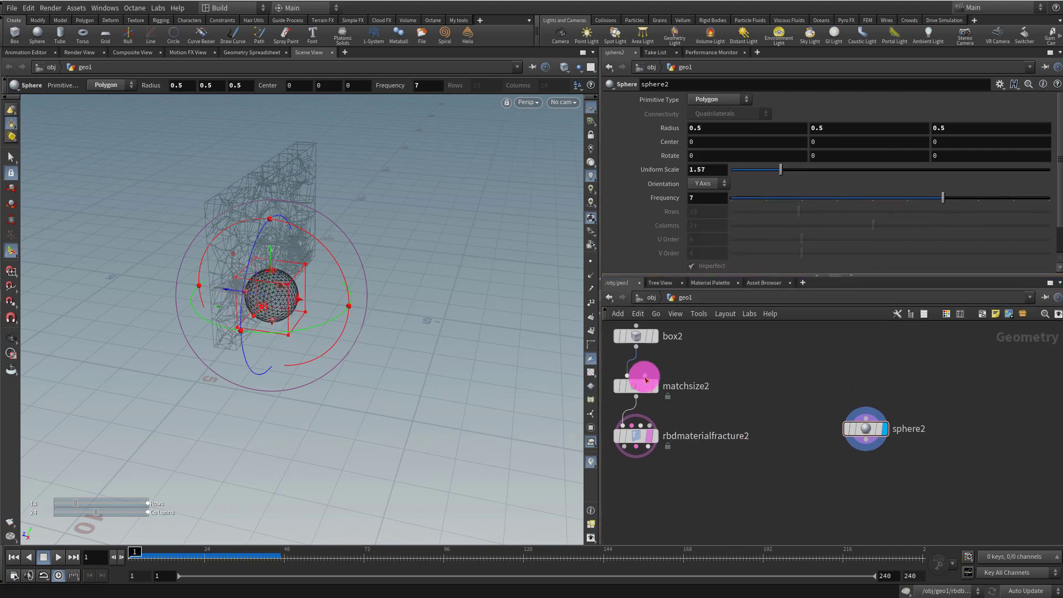
# Add a Transform node after the sphere and move the sphere in front of the wall, to about Y 1.85, Z -4.71
pyautogui.moveTo(836, 508); pyautogui.dragTo(785, 417, button='middle')
pyautogui.press('Tab')
pyautogui.write('tr')
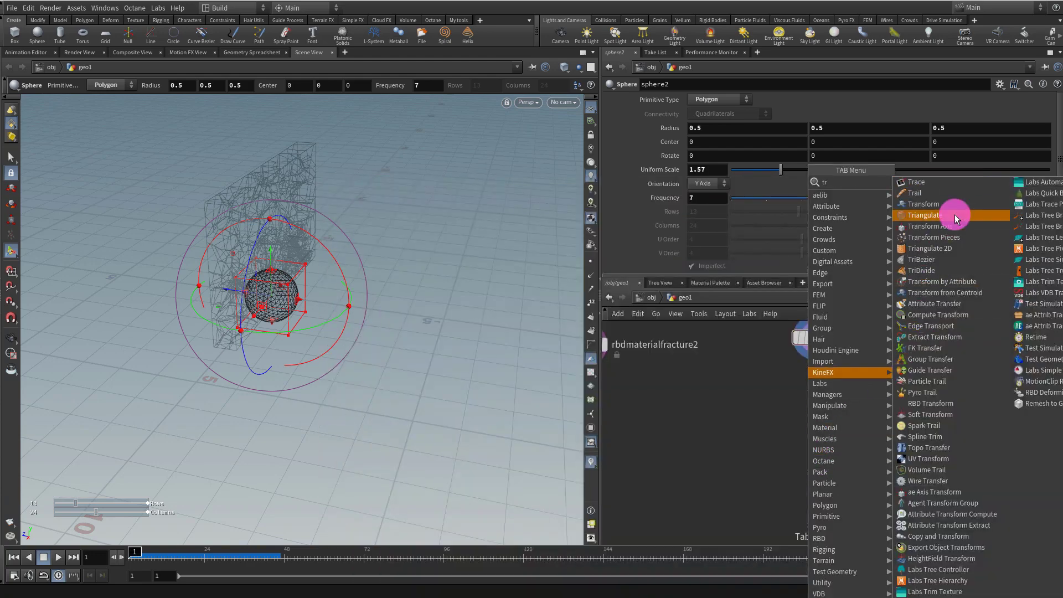
pyautogui.click(953, 206)
pyautogui.click(835, 416)
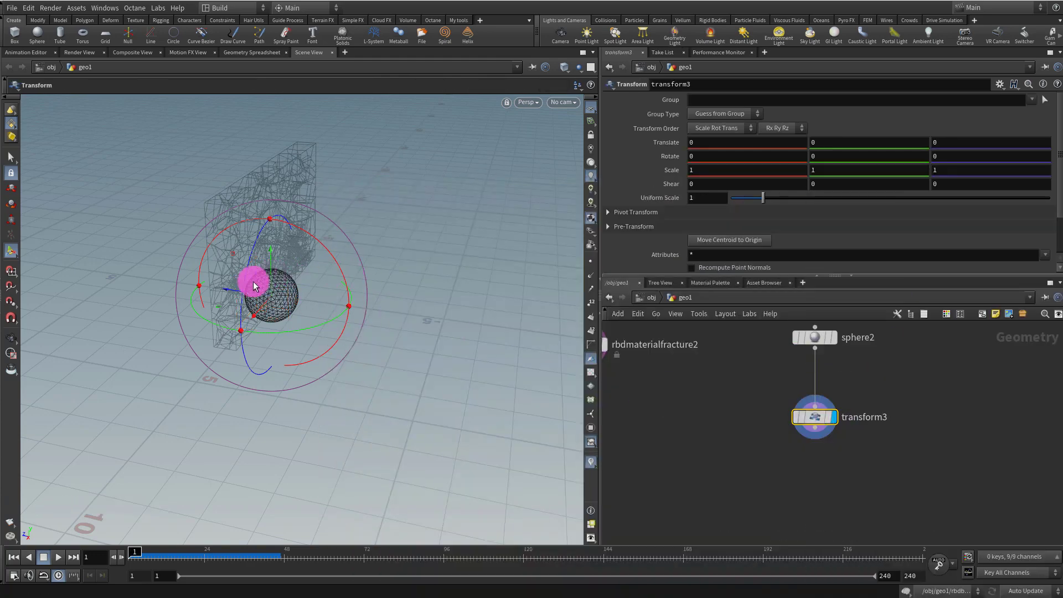
pyautogui.moveTo(253, 286); pyautogui.dragTo(387, 308)
pyautogui.moveTo(791, 275); pyautogui.dragTo(791, 245)
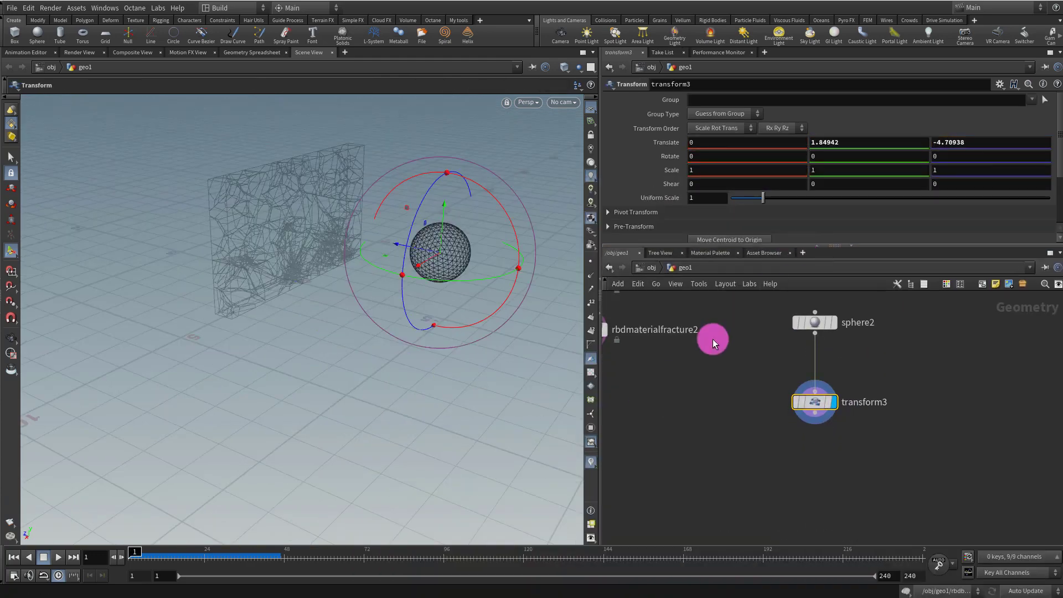
# Add an RBD Bullet Solver below the fracture node, feed it the fractured geometry and display its result
pyautogui.scroll(-3, 792, 354)
pyautogui.press('Tab')
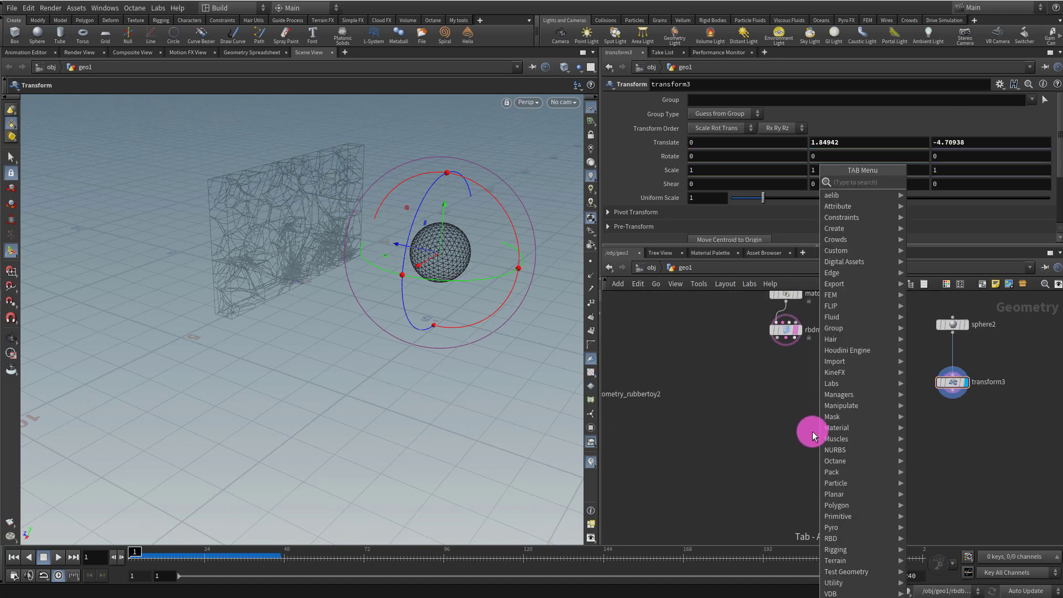
pyautogui.write('bl')
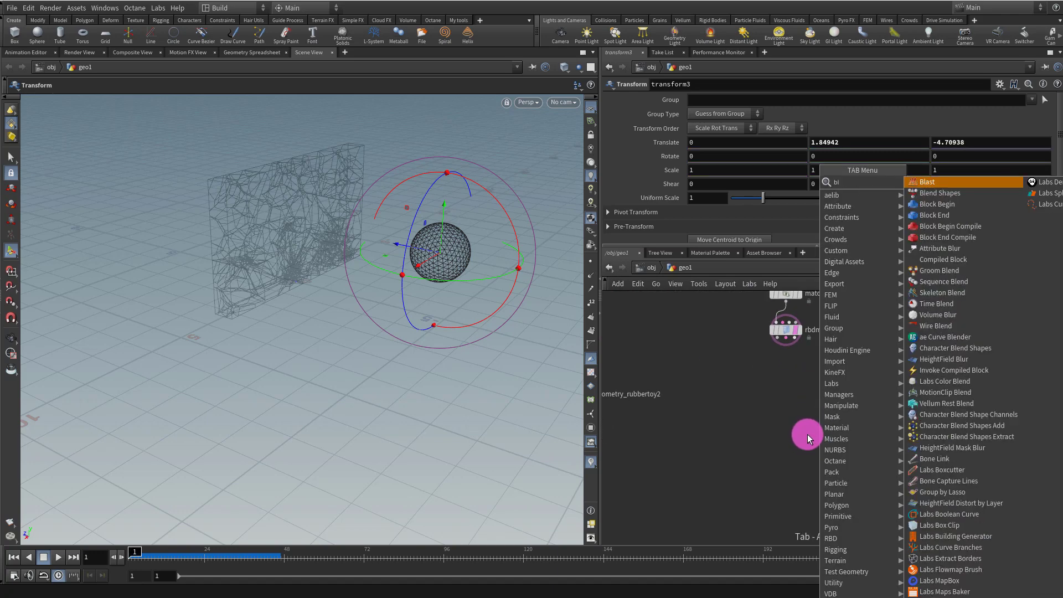
pyautogui.press('Return')
pyautogui.click(777, 337)
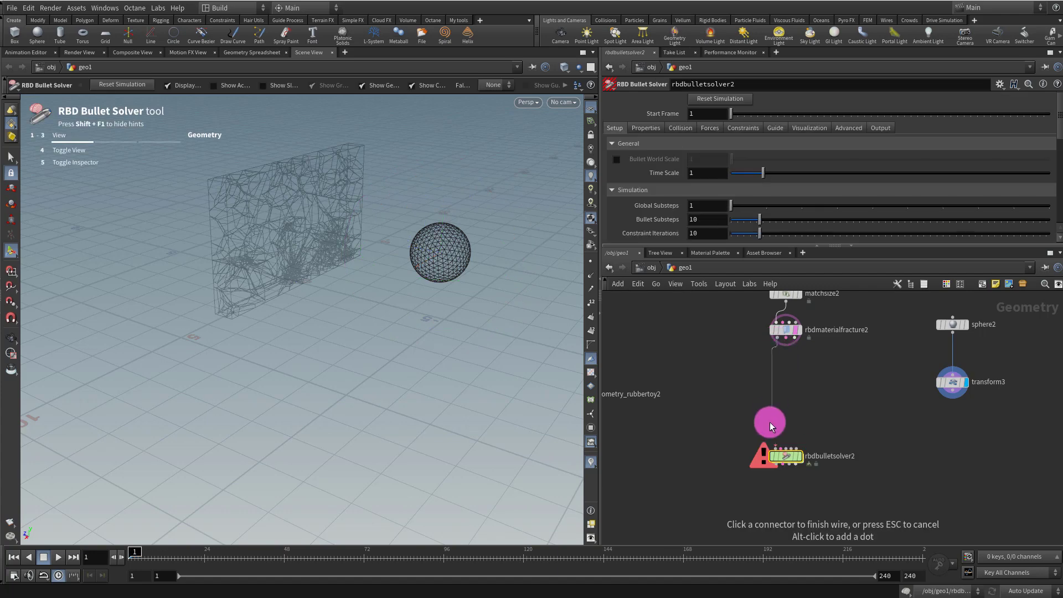
pyautogui.click(775, 447)
pyautogui.click(798, 456)
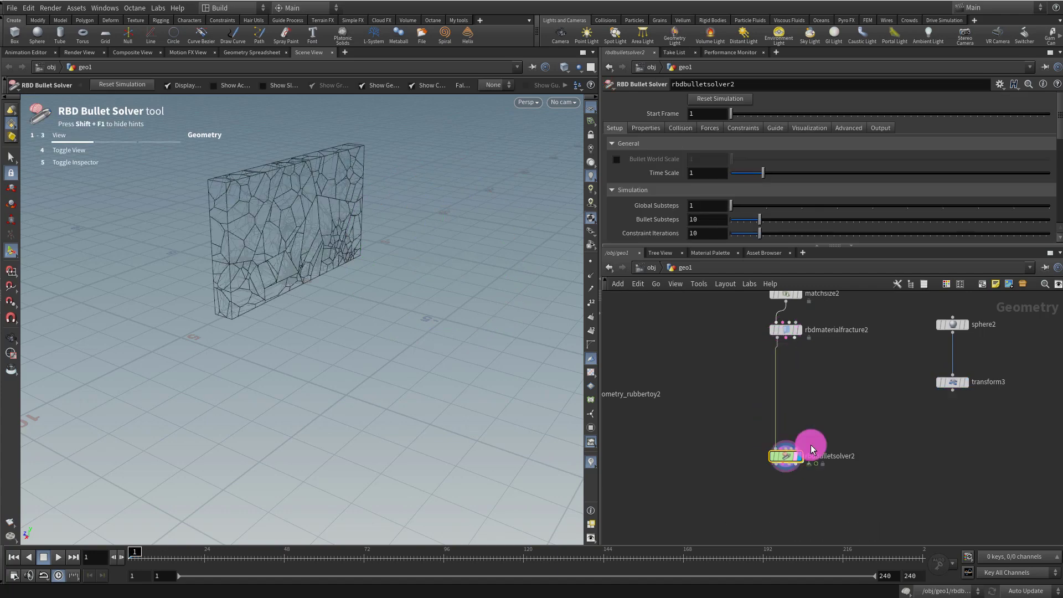
# Enable ground collision on the new bullet solver, play the wall simulation and rewind it to frame 1
pyautogui.click(681, 127)
pyautogui.moveTo(694, 247); pyautogui.dragTo(714, 220)
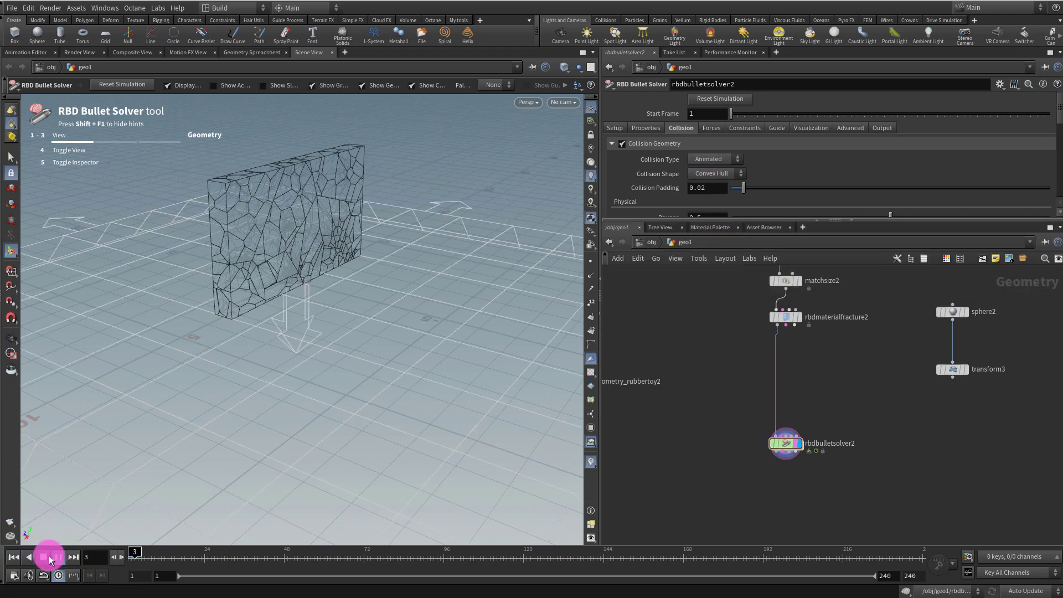
pyautogui.click(9, 561)
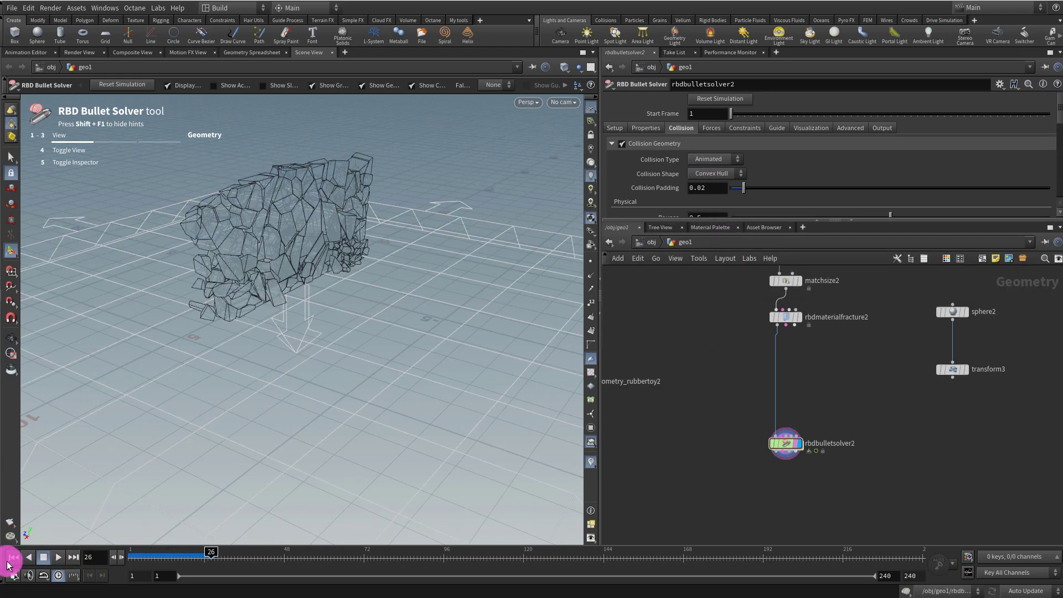
pyautogui.click(871, 392)
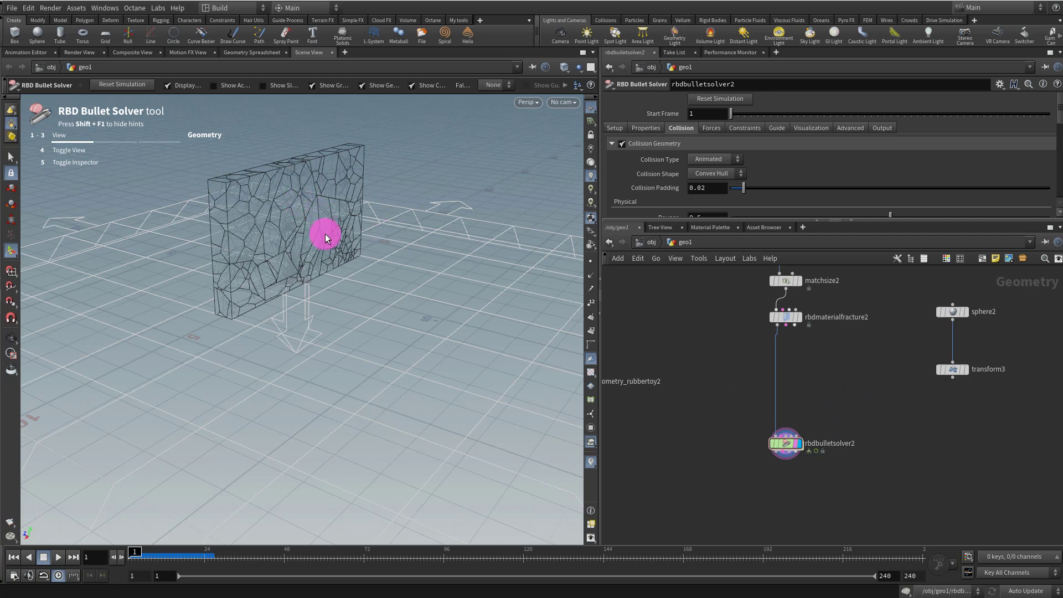
# Inspect the fractured wall in wireframe display and return the viewport to shaded display
pyautogui.press('w')
pyautogui.keyDown('alt'); pyautogui.moveTo(330, 190); pyautogui.dragTo(284, 207); pyautogui.keyUp('alt')
pyautogui.press('w')
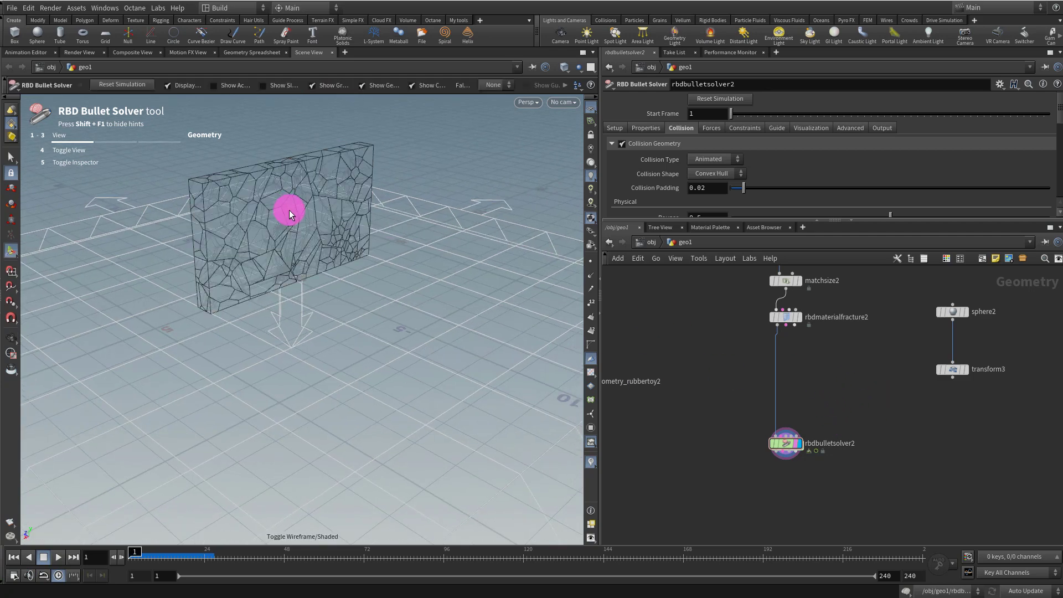
pyautogui.press('w')
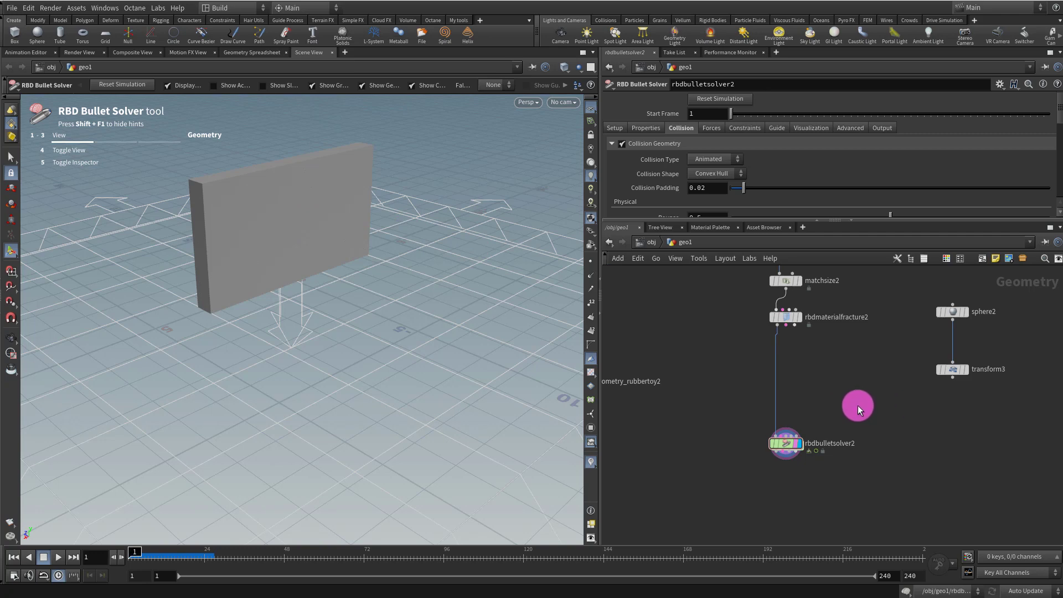
# Insert an RBD Configure node between the material fracture node and the bullet solver
pyautogui.press('Tab')
pyautogui.write('rbdc')
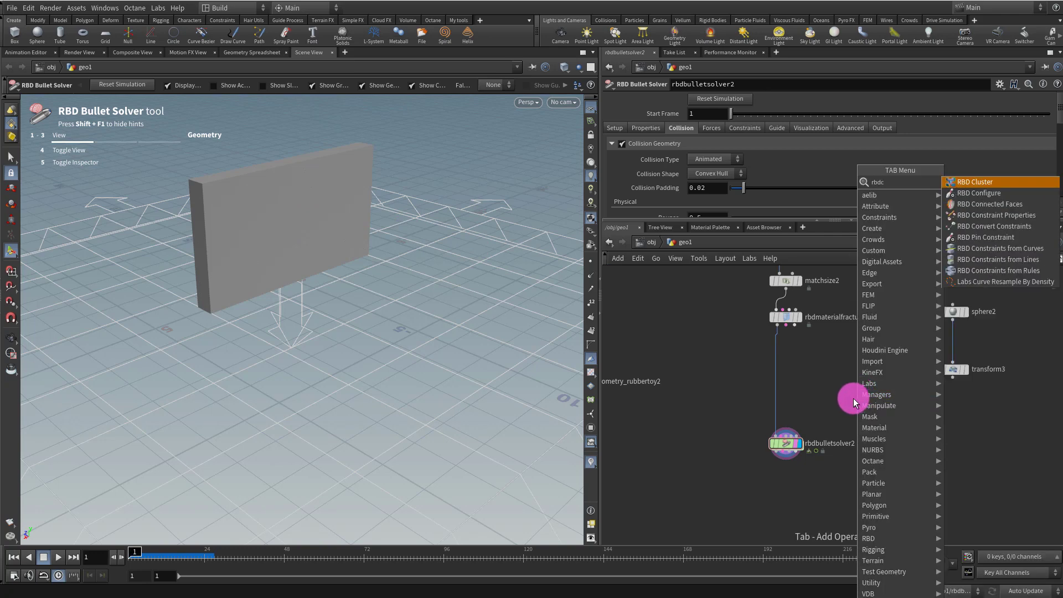
pyautogui.click(979, 193)
pyautogui.click(779, 377)
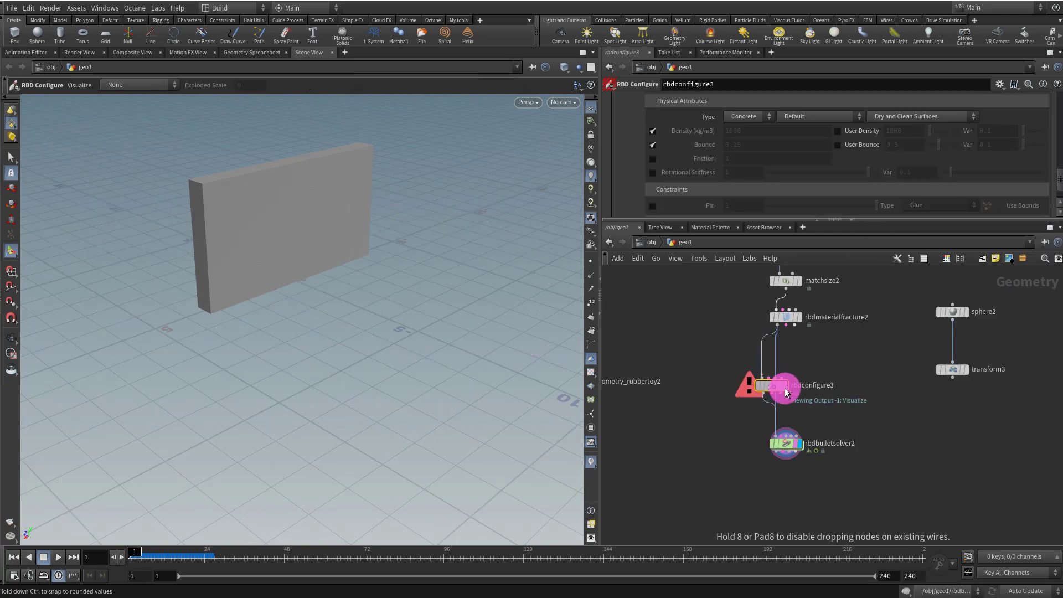
# Enable the Sleeping attribute in the Bullet Data of the wall's RBD Configure node
pyautogui.moveTo(723, 220); pyautogui.dragTo(711, 322)
pyautogui.moveTo(1059, 220); pyautogui.dragTo(1060, 181)
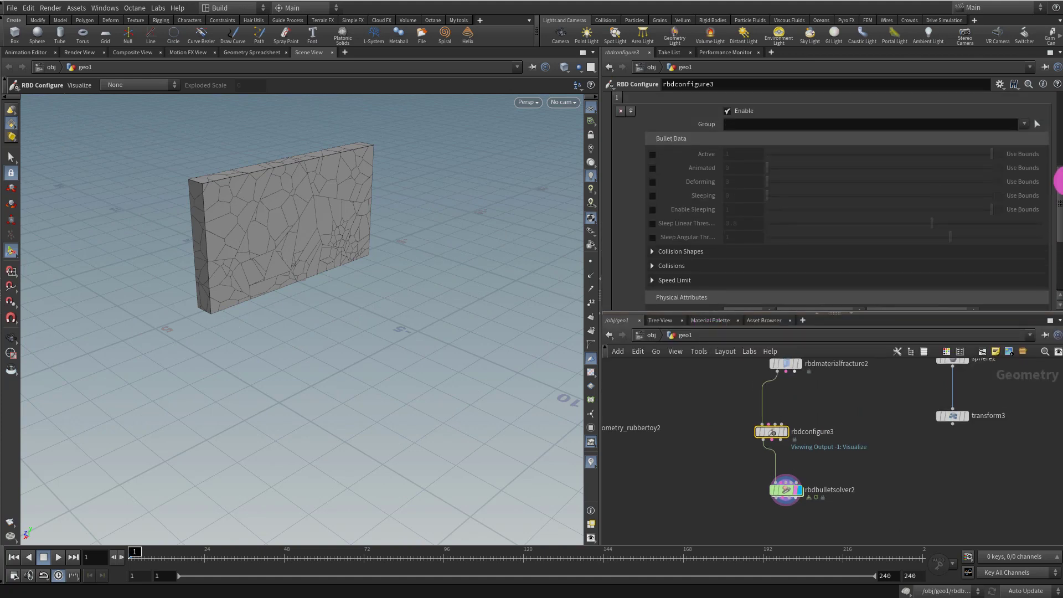
pyautogui.click(652, 195)
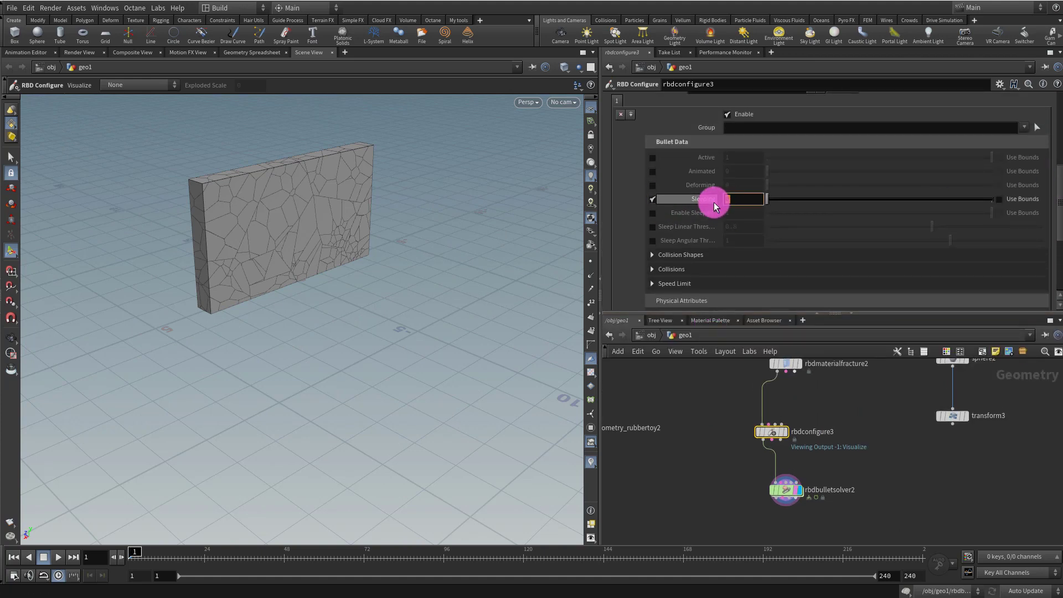
# Select the bullet solver, play the simulation of the sleeping wall and rewind it to frame 1
pyautogui.click(786, 490)
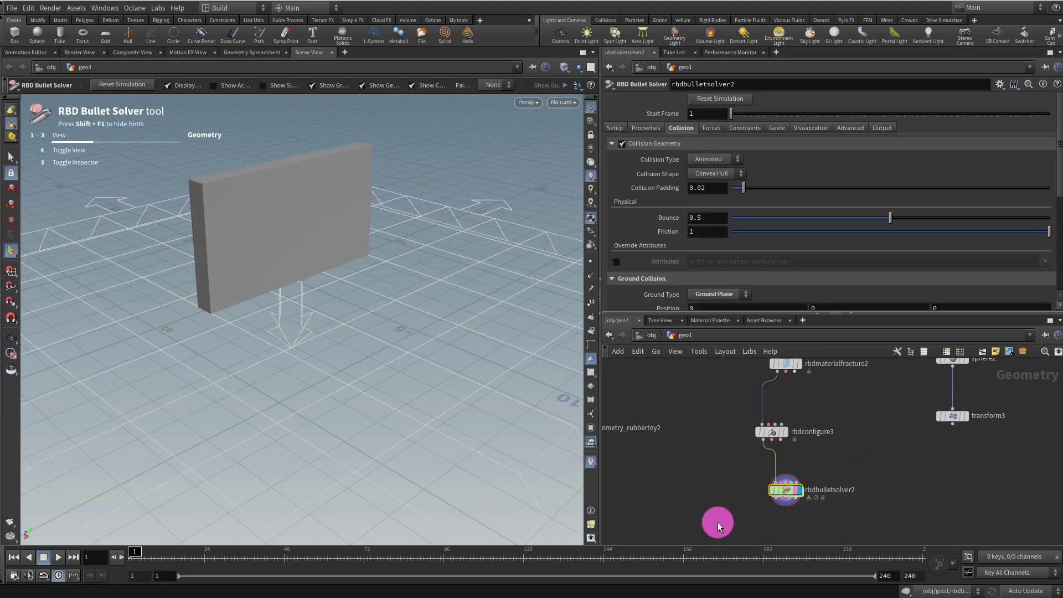
pyautogui.click(59, 557)
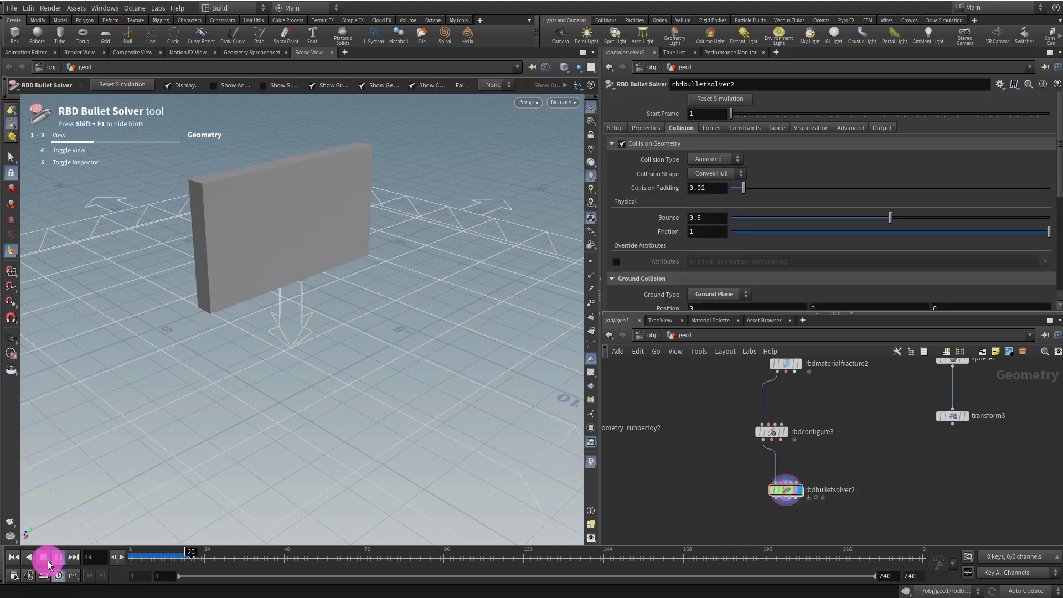
pyautogui.click(44, 557)
pyautogui.click(14, 557)
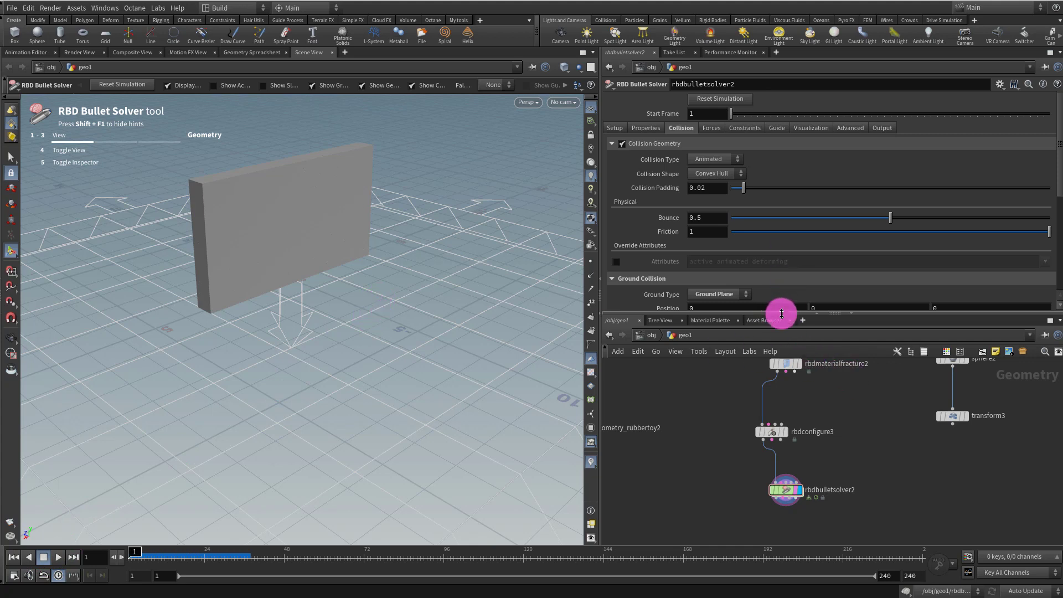
# Move the bullet solver further down in the network and insert a Merge node between it and the wall's RBD Configure
pyautogui.moveTo(781, 313); pyautogui.dragTo(795, 228)
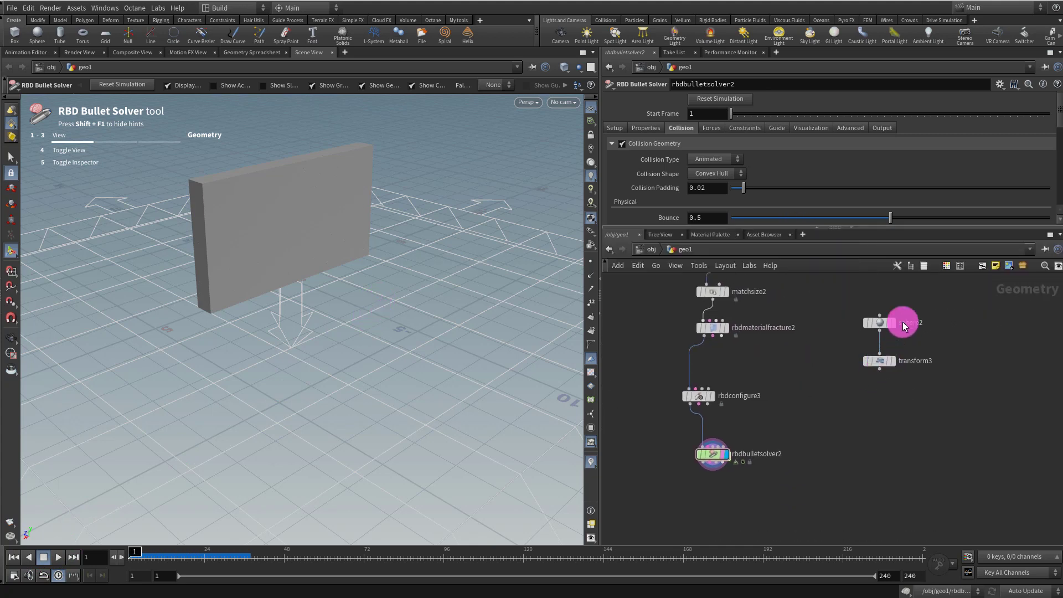
pyautogui.moveTo(713, 453); pyautogui.dragTo(753, 504)
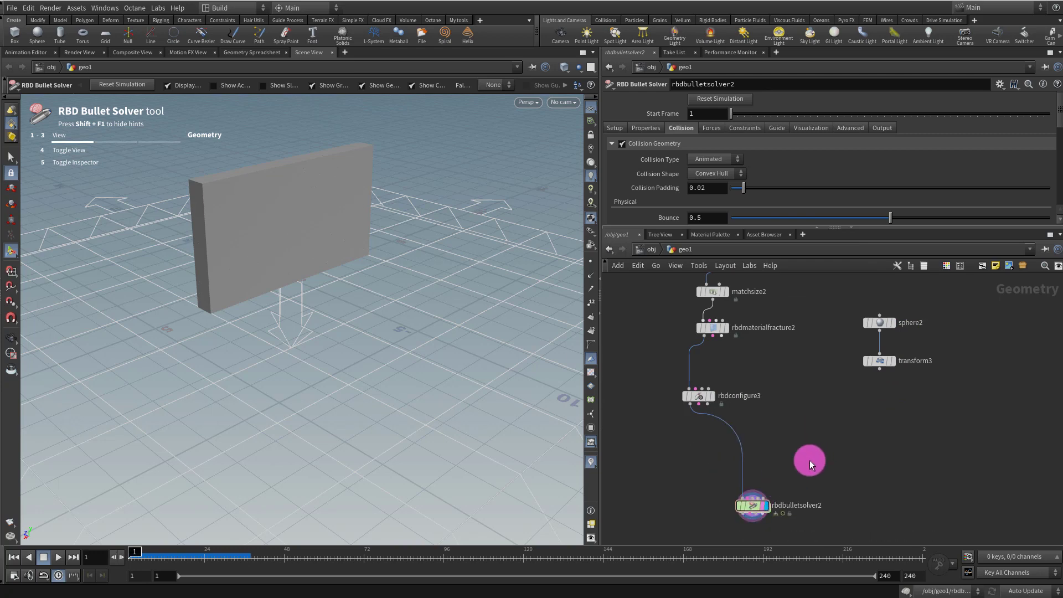
pyautogui.press('Tab')
pyautogui.moveTo(824, 334)
pyautogui.click(941, 186)
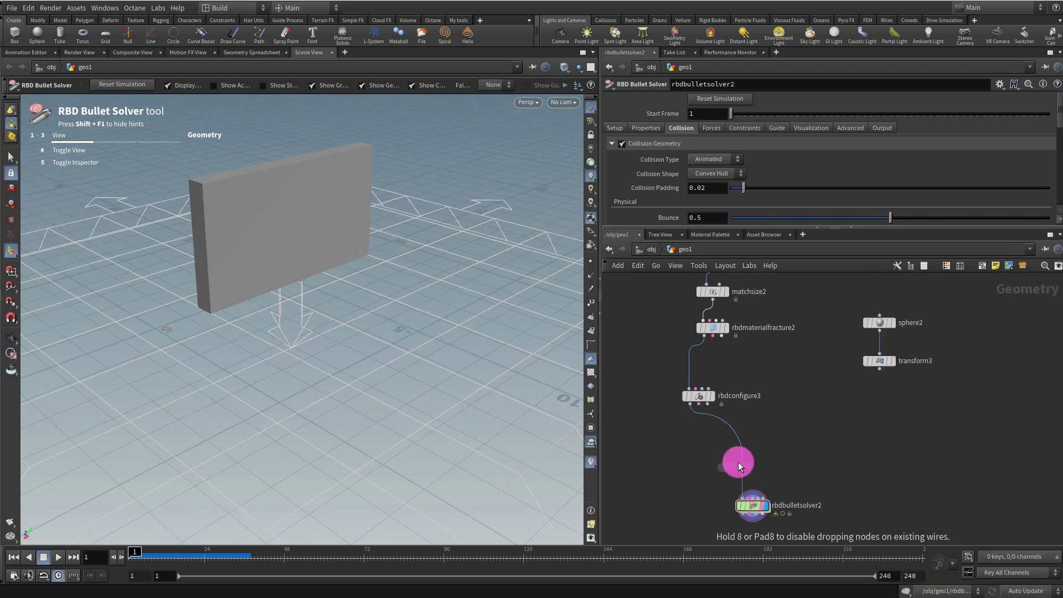
pyautogui.click(740, 462)
# Add a second RBD Configure node below the sphere's Transform node and feed it the transformed sphere
pyautogui.press('Tab')
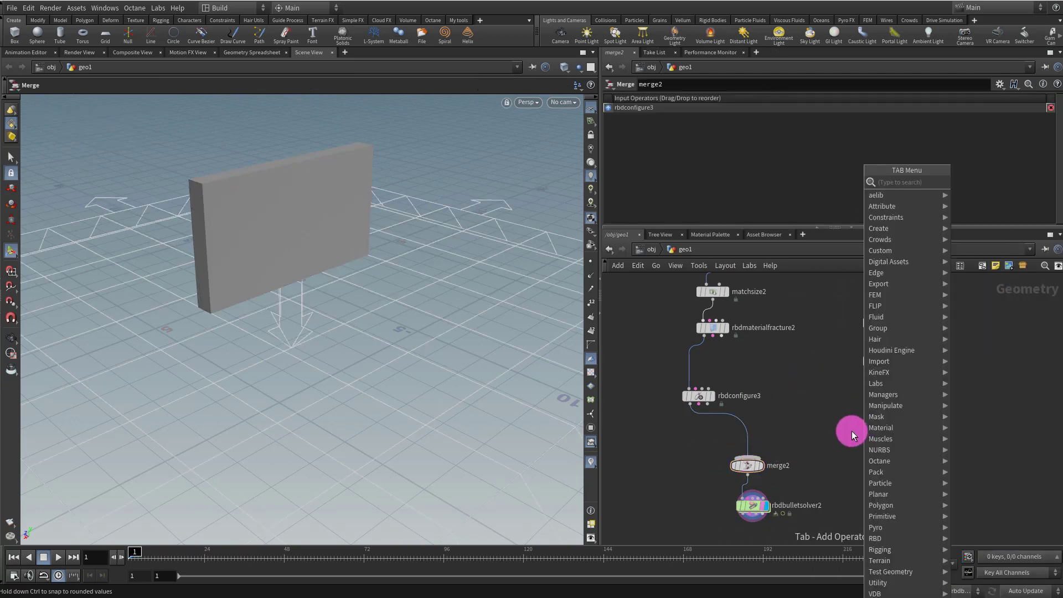
pyautogui.write('rb')
pyautogui.click(1015, 191)
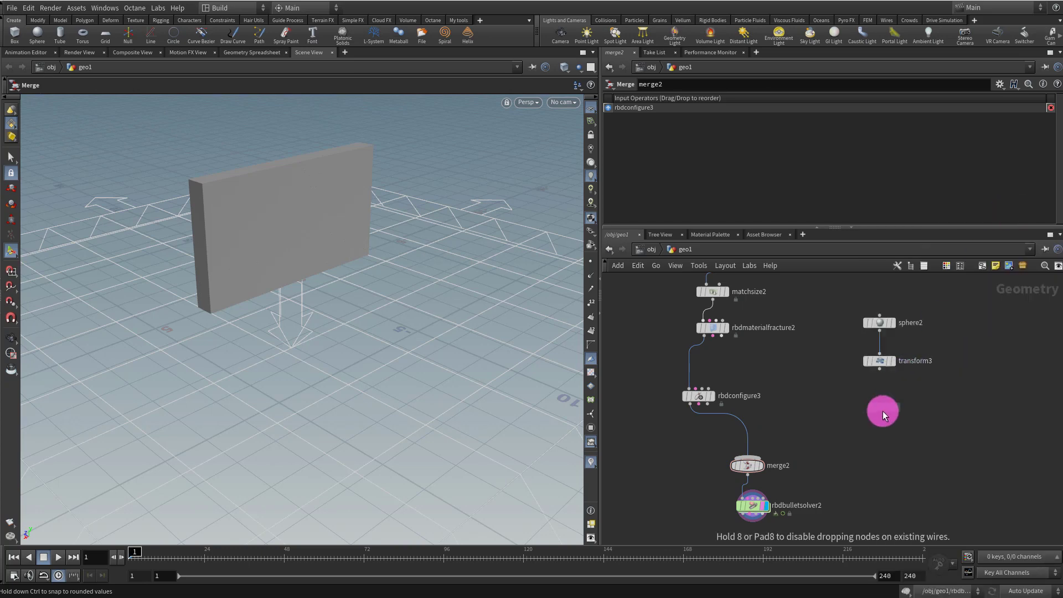
pyautogui.click(882, 411)
pyautogui.click(880, 415)
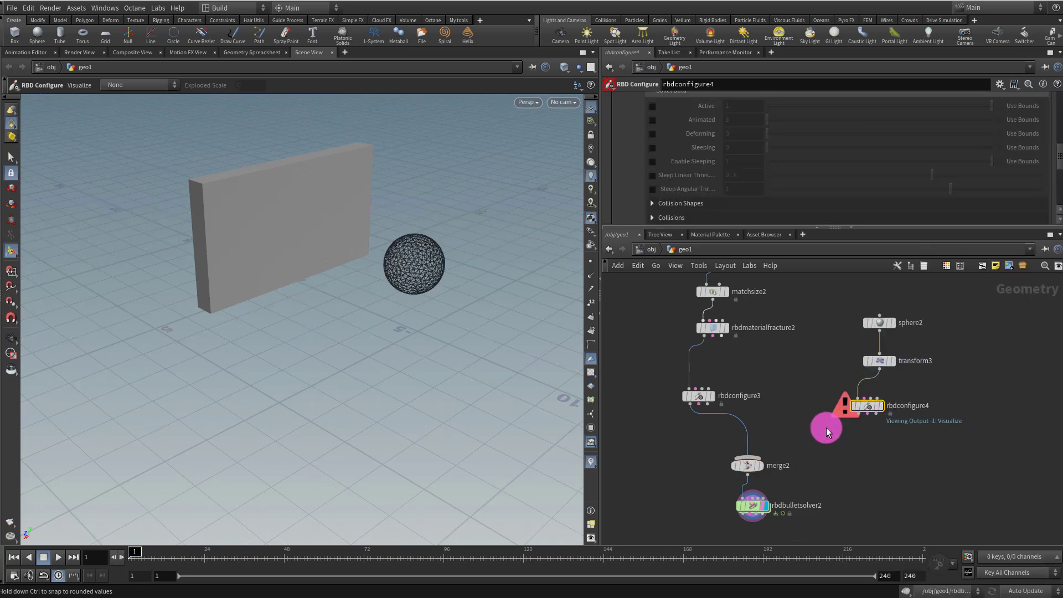
pyautogui.click(856, 380)
# Check the Name Prefix on the wall's RBD Configure and set the sphere's RBD Configure Name Prefix to ball
pyautogui.click(698, 396)
pyautogui.scroll(-3, 875, 168)
pyautogui.click(703, 148)
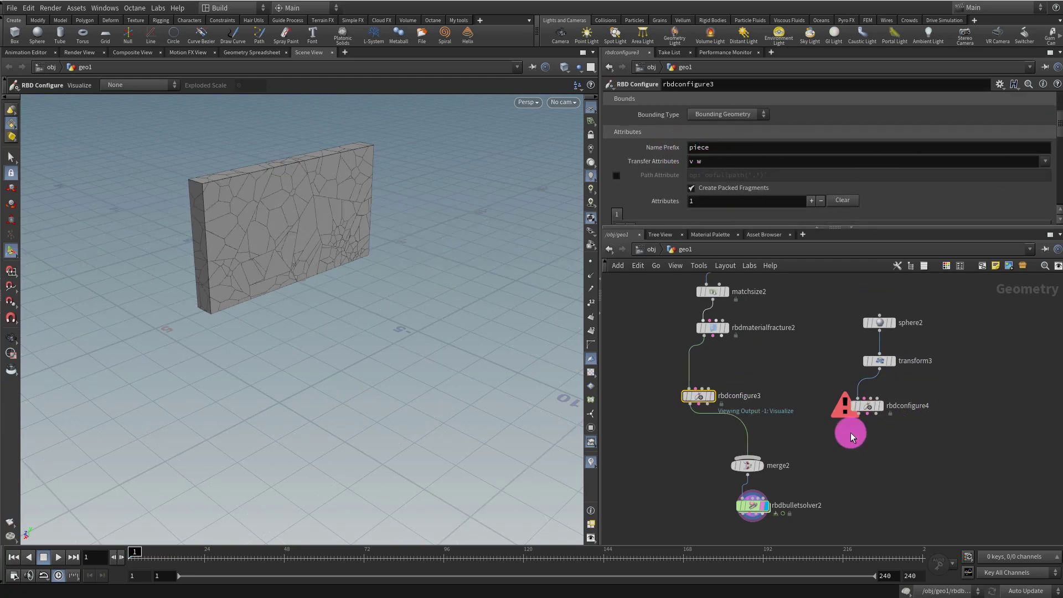
pyautogui.moveTo(790, 397); pyautogui.dragTo(959, 457)
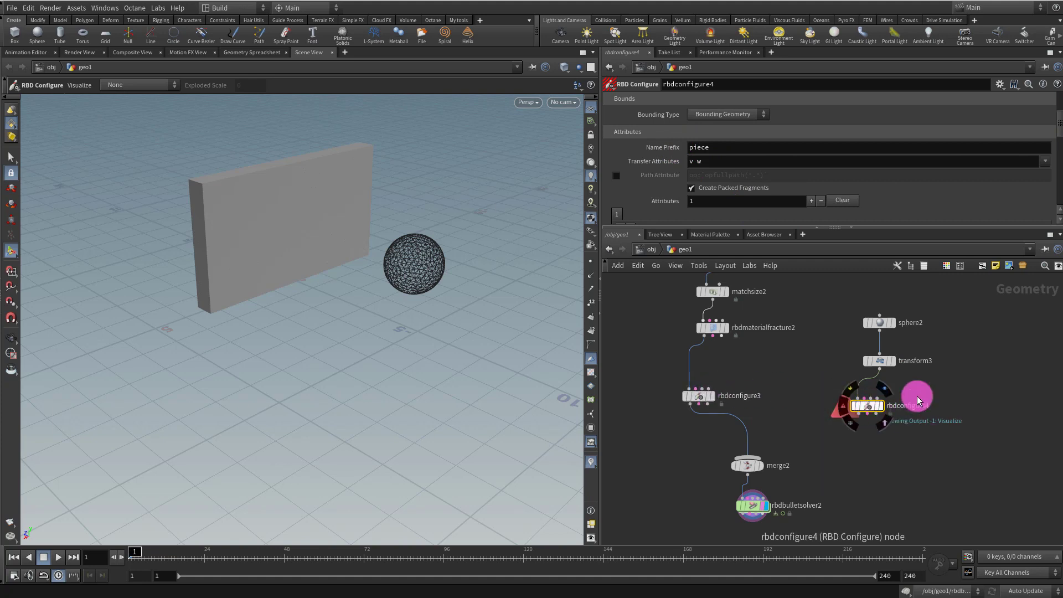
pyautogui.moveTo(720, 148); pyautogui.dragTo(659, 145)
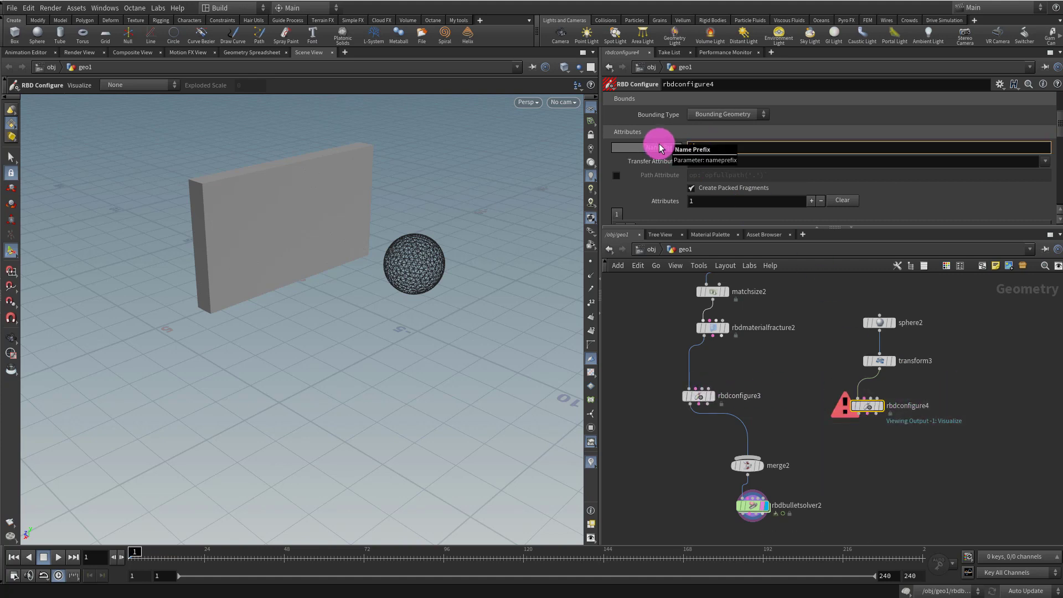
pyautogui.press('Return')
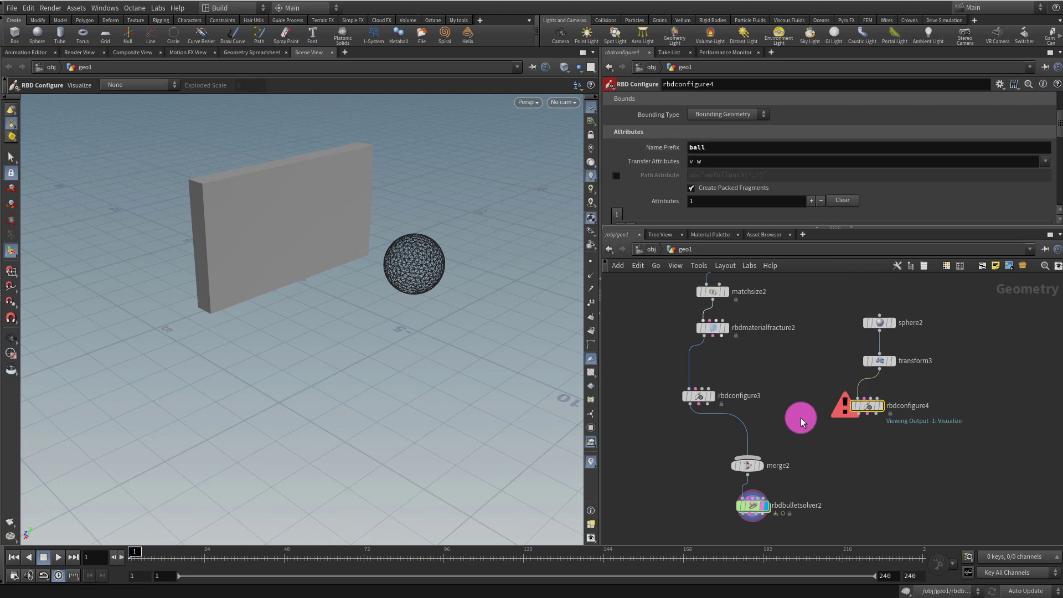
# Connect the sphere's RBD Configure to the Merge node, play the combined simulation and rewind it to frame 1
pyautogui.moveTo(868, 412); pyautogui.dragTo(759, 449)
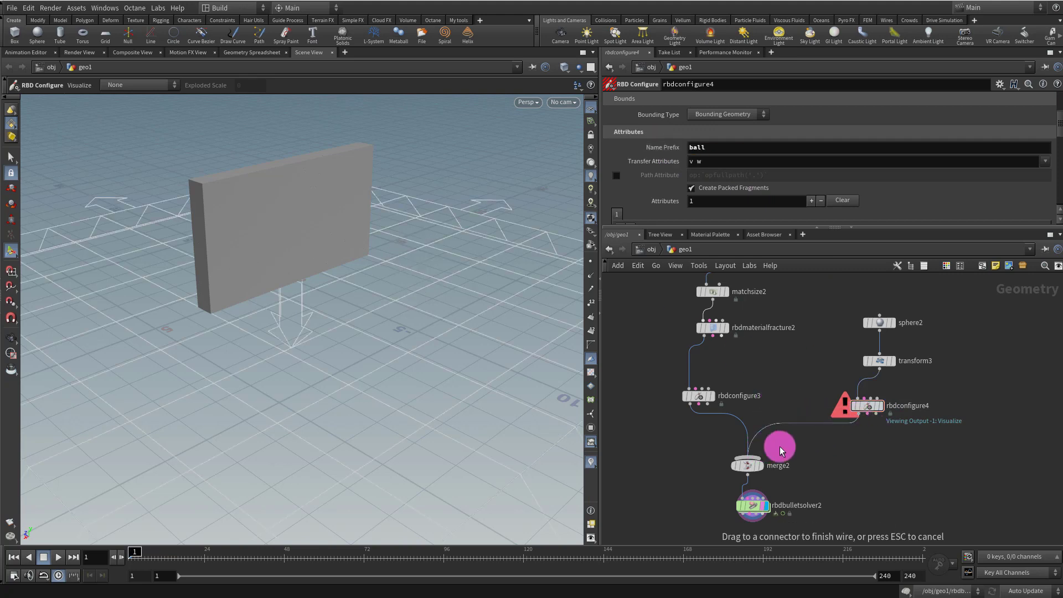
pyautogui.moveTo(820, 487); pyautogui.dragTo(695, 524)
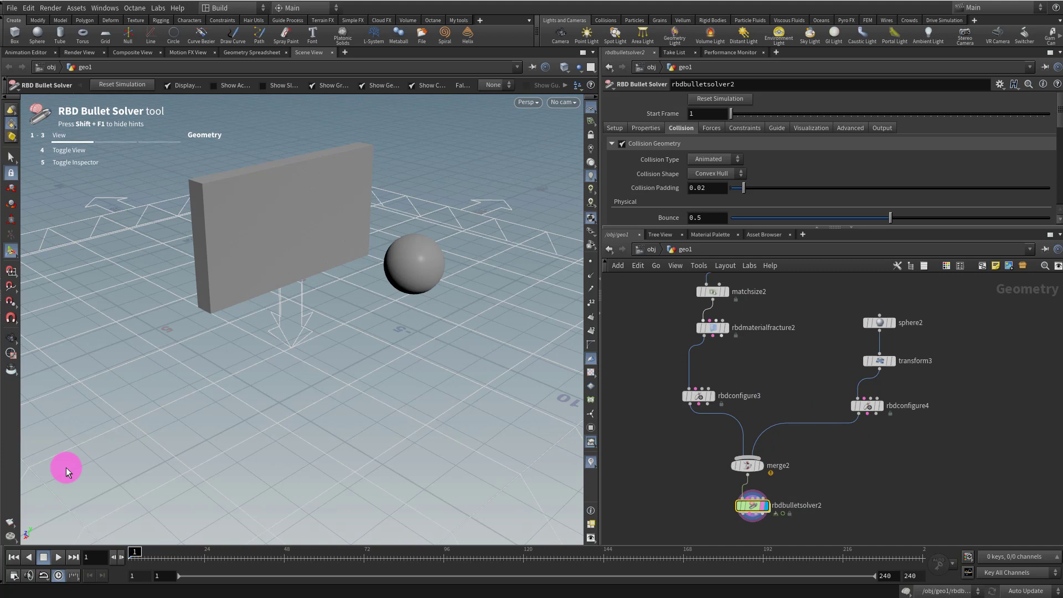
pyautogui.click(58, 558)
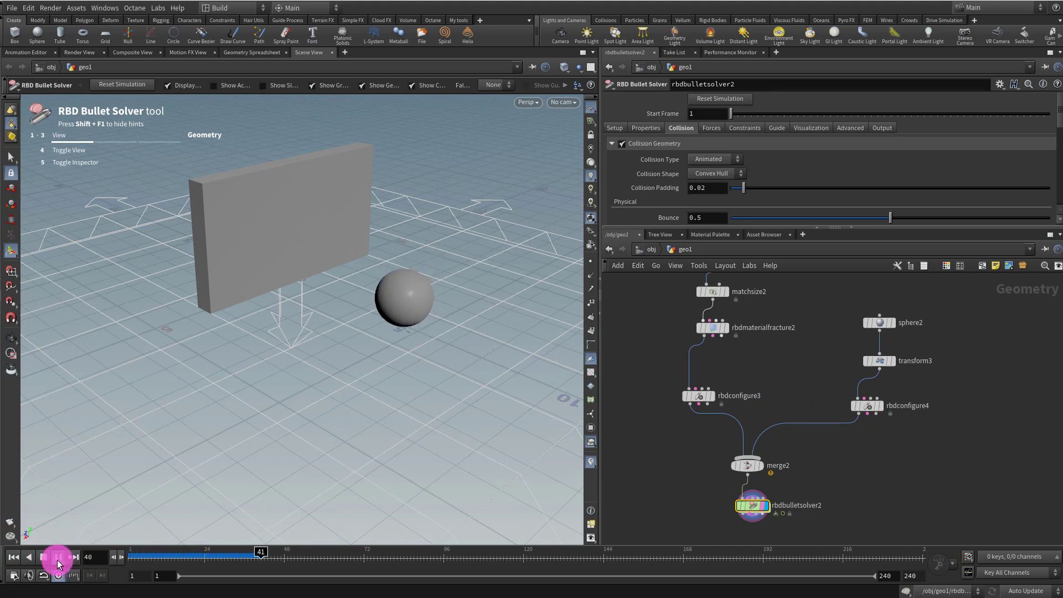
pyautogui.click(58, 559)
pyautogui.click(14, 557)
# Insert a Point Velocity node between the sphere's Transform and RBD Configure nodes
pyautogui.moveTo(925, 383); pyautogui.dragTo(895, 400, button='middle')
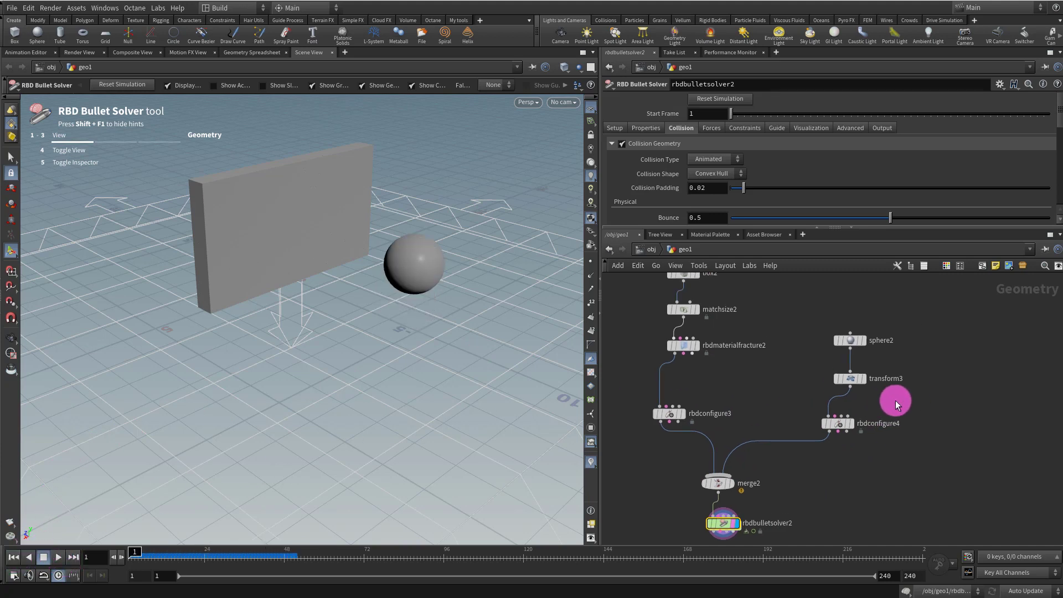
pyautogui.press('Tab')
pyautogui.write('poin')
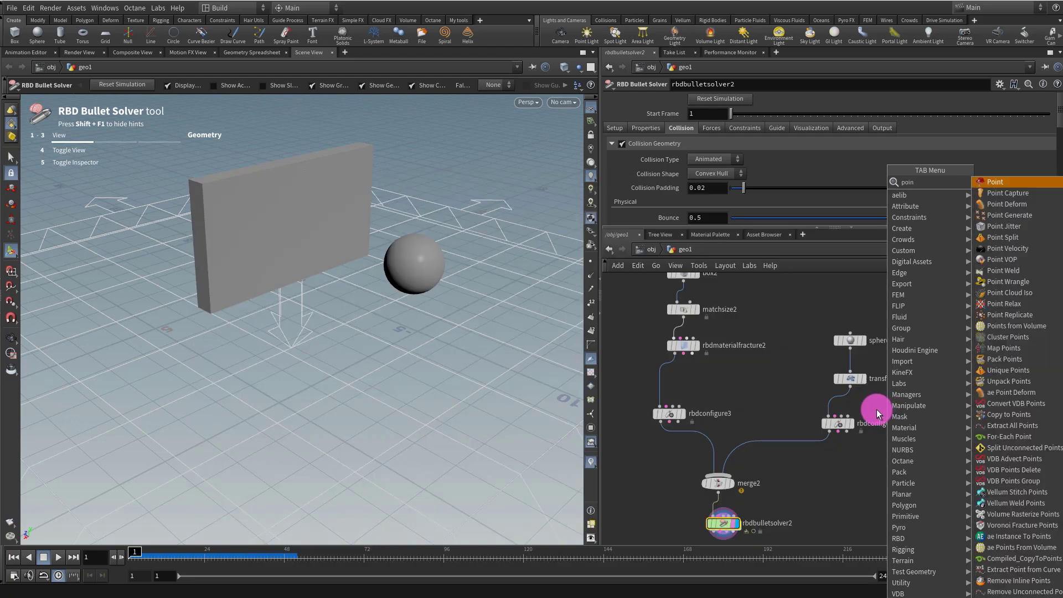
pyautogui.write('tve')
pyautogui.click(1001, 183)
pyautogui.click(830, 410)
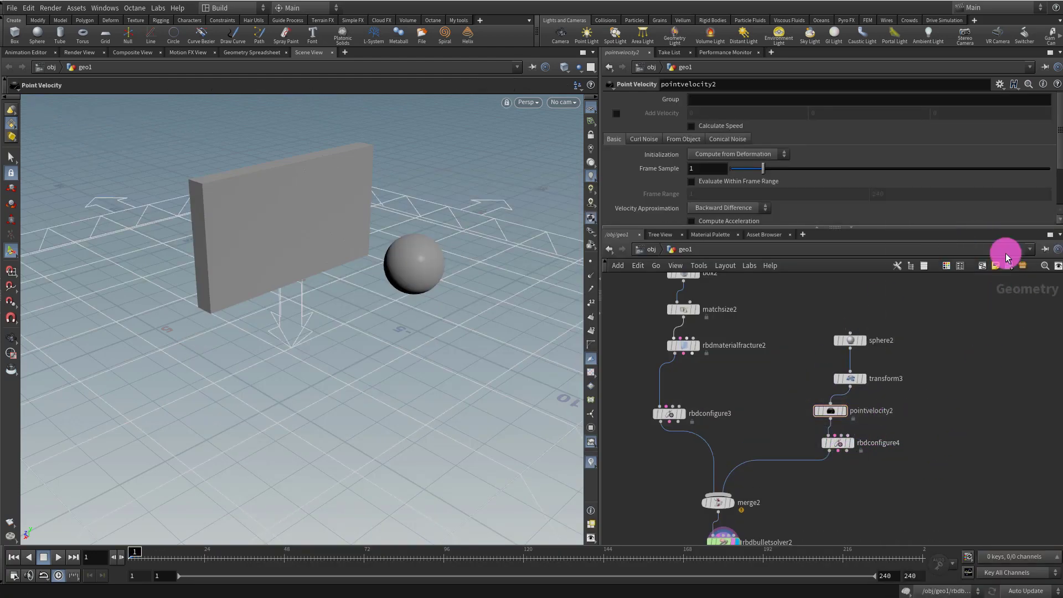
# Enable Add Velocity on the Point Velocity node and set its Z velocity to 10
pyautogui.click(616, 112)
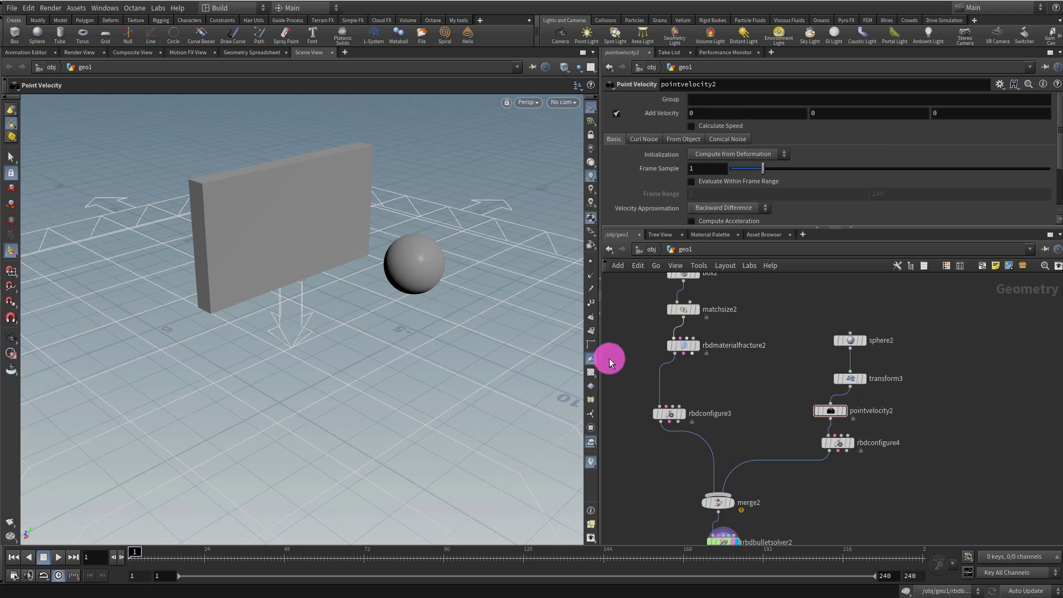
pyautogui.press('Escape')
pyautogui.moveTo(284, 356); pyautogui.dragTo(279, 391)
pyautogui.moveTo(915, 116); pyautogui.dragTo(891, 119)
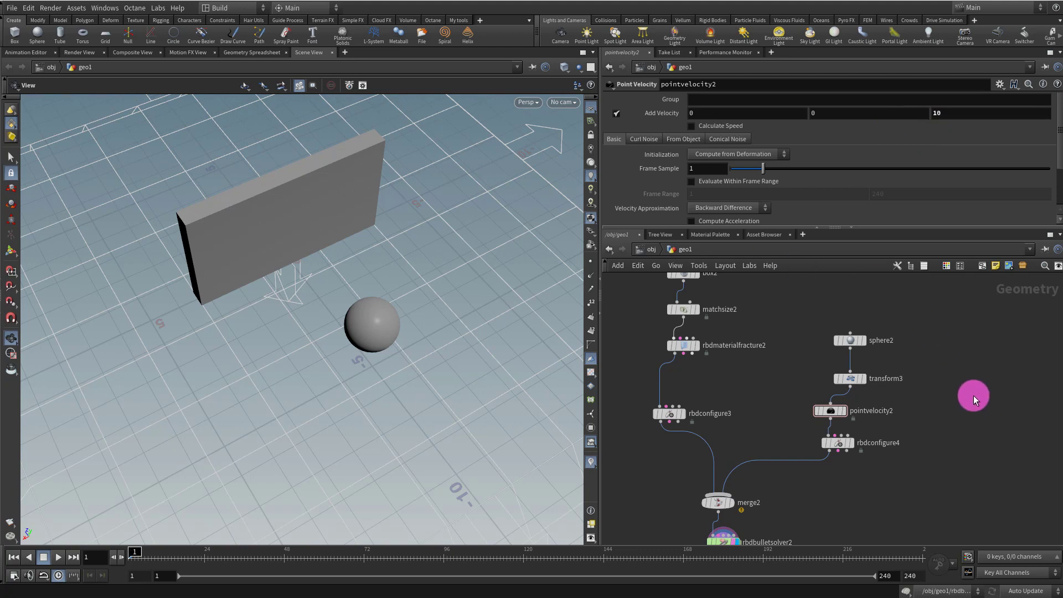
# Play the simulation of the moving sphere hitting the wall, rewind to frame 1 and view the setup from a low angle
pyautogui.click(57, 556)
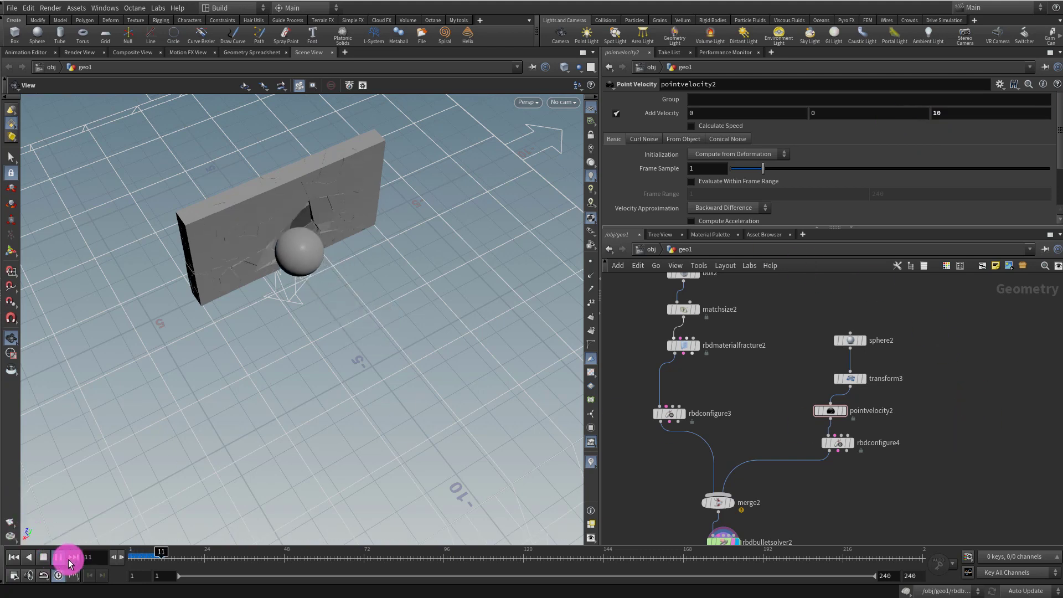
pyautogui.click(44, 557)
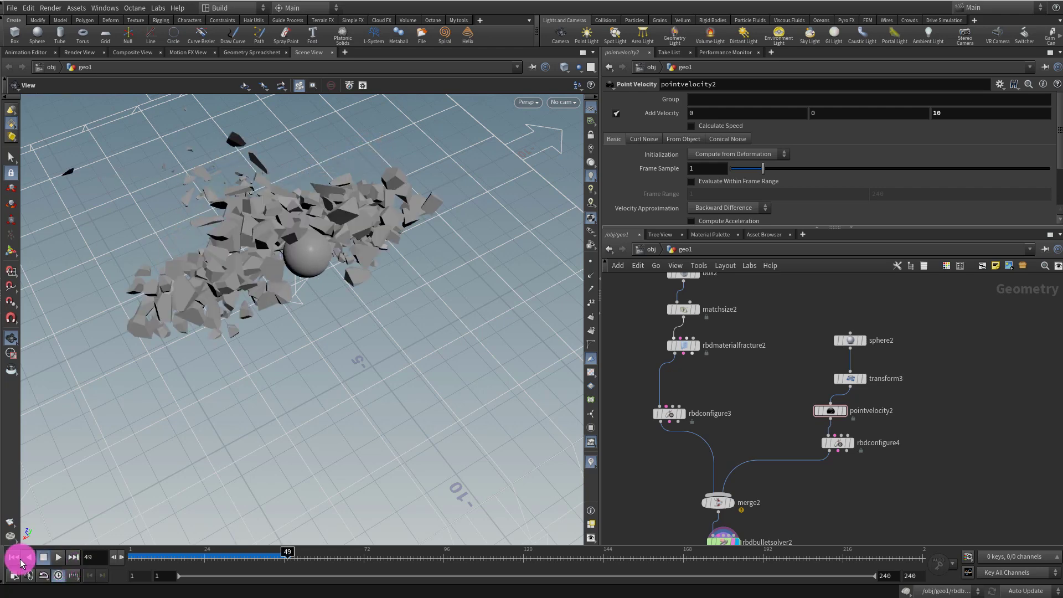
pyautogui.click(14, 558)
pyautogui.moveTo(327, 313); pyautogui.dragTo(511, 233)
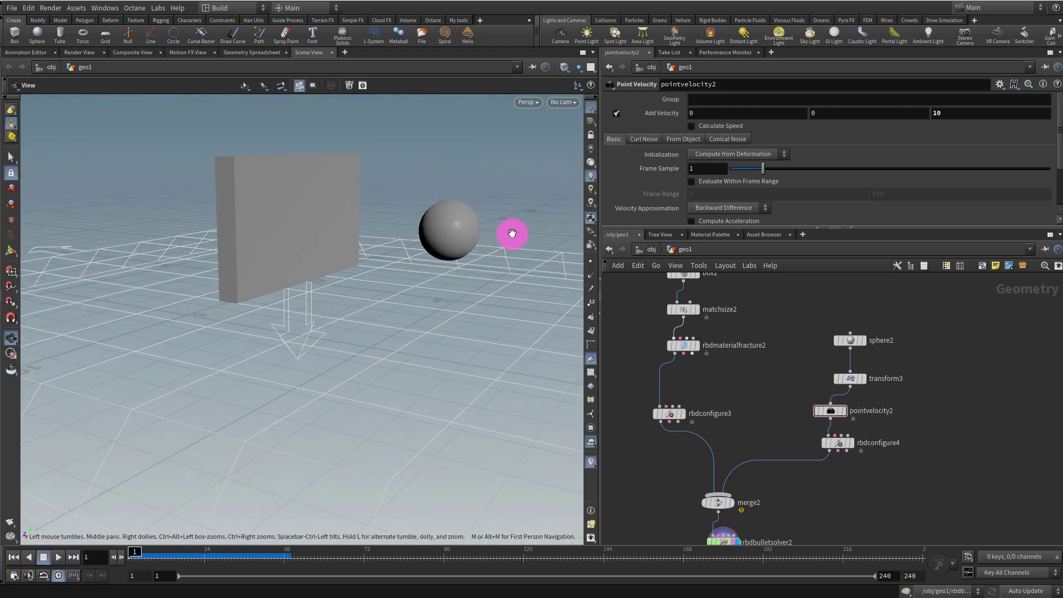
# Enable User Density in the sphere's RBD Configure physical attributes and set it to 10000
pyautogui.click(838, 442)
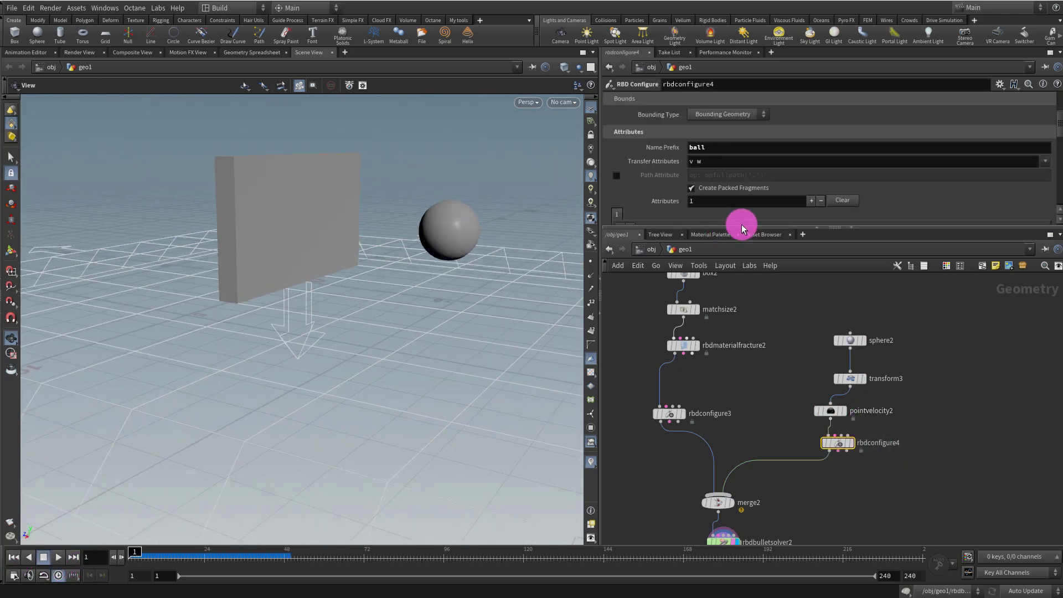
pyautogui.moveTo(742, 228); pyautogui.dragTo(742, 293)
pyautogui.moveTo(1058, 167); pyautogui.dragTo(1040, 244)
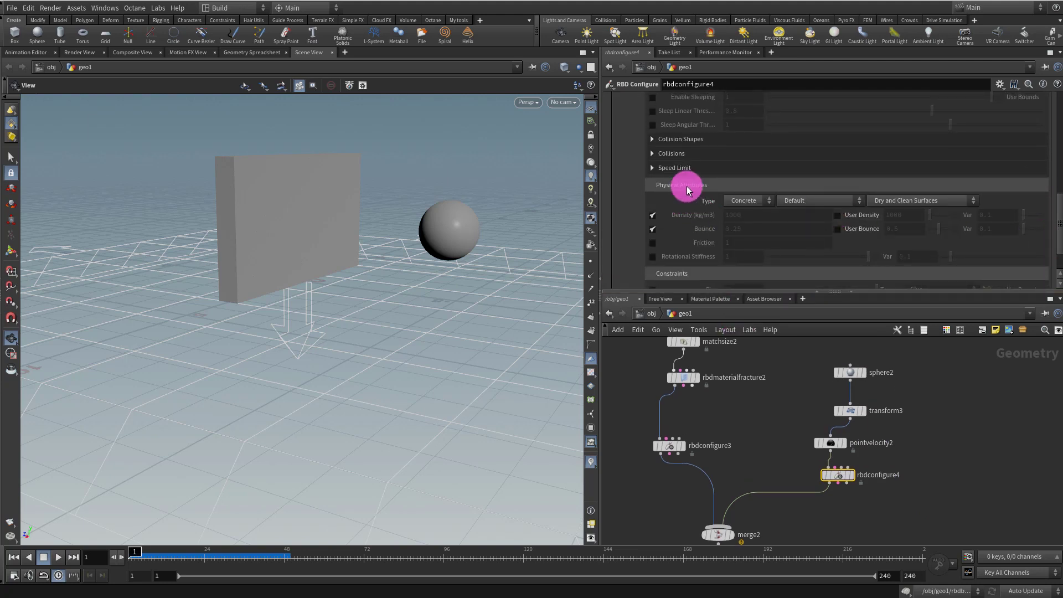
pyautogui.click(837, 214)
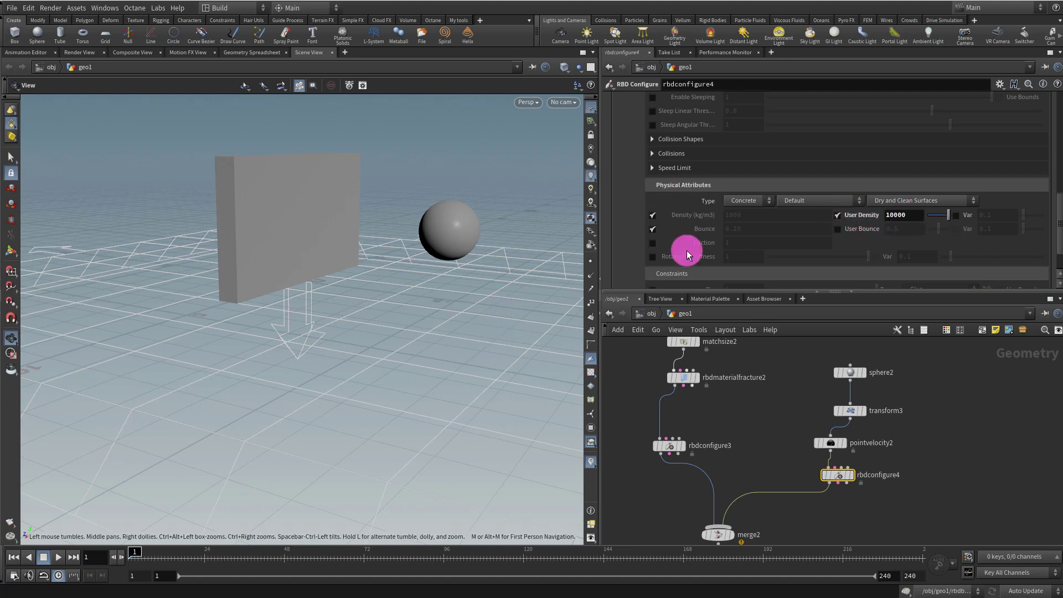
# Play the simulation with the denser sphere, stop it and rewind to the first frame
pyautogui.click(58, 557)
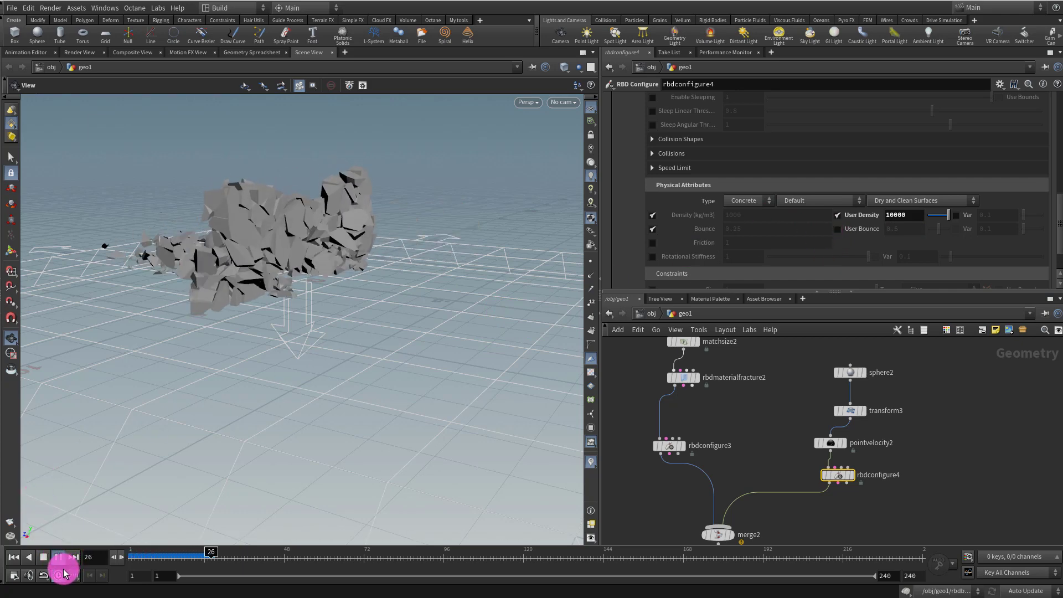
pyautogui.click(43, 556)
pyautogui.click(13, 557)
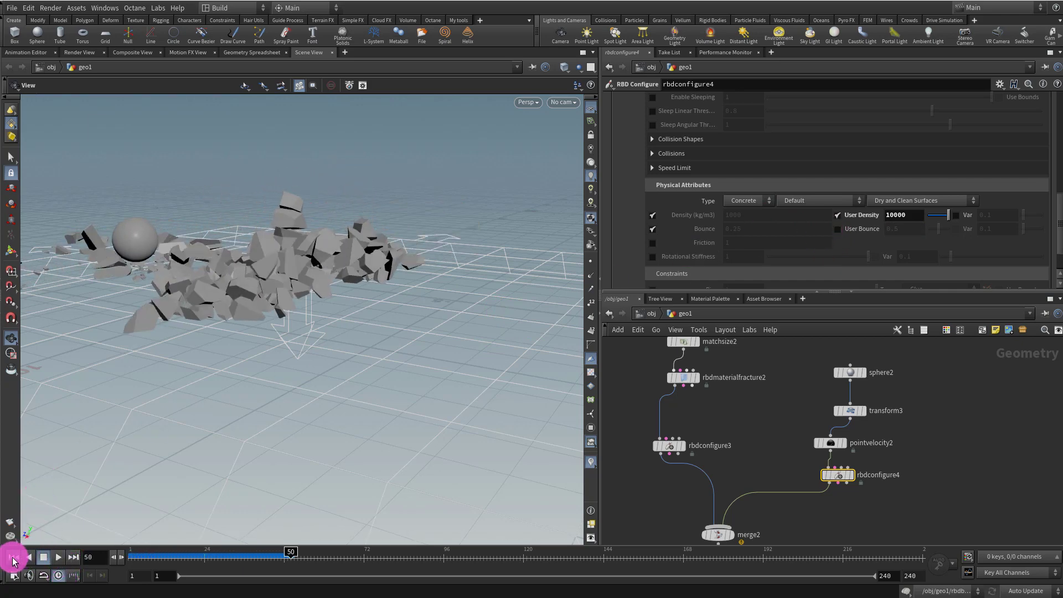
# Set the sphere's User Density to 1, play the simulation, stop it and rewind to the first frame
pyautogui.moveTo(886, 215); pyautogui.dragTo(940, 214)
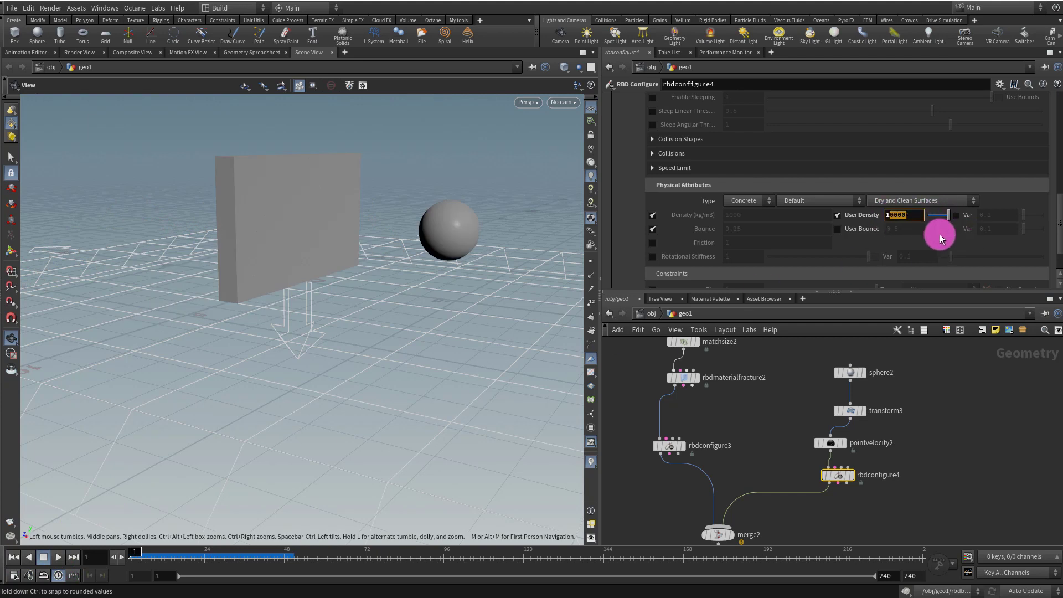
pyautogui.press('Return')
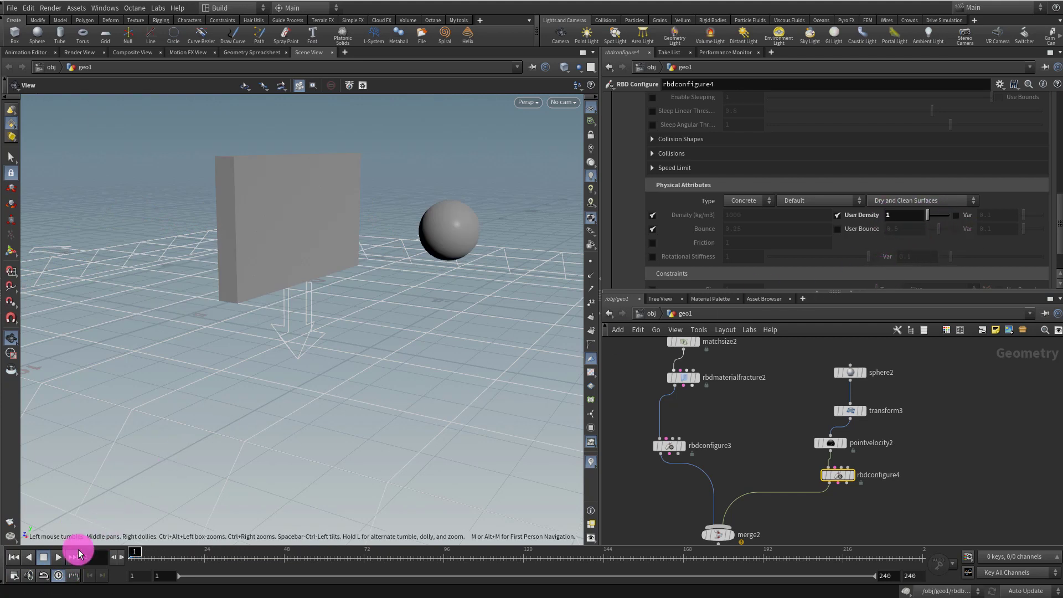
pyautogui.click(57, 557)
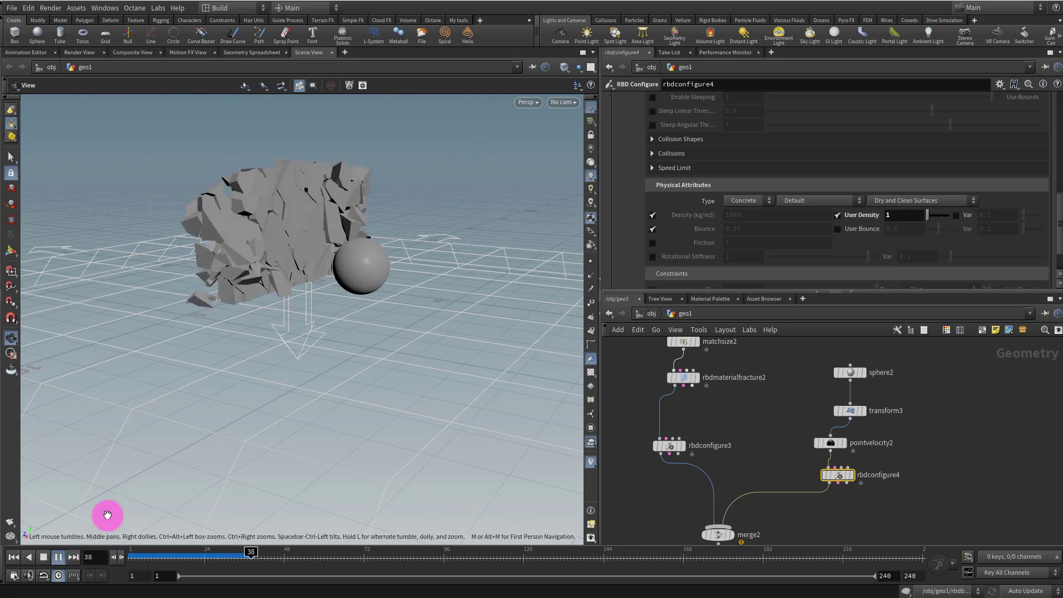
pyautogui.click(38, 559)
pyautogui.click(14, 558)
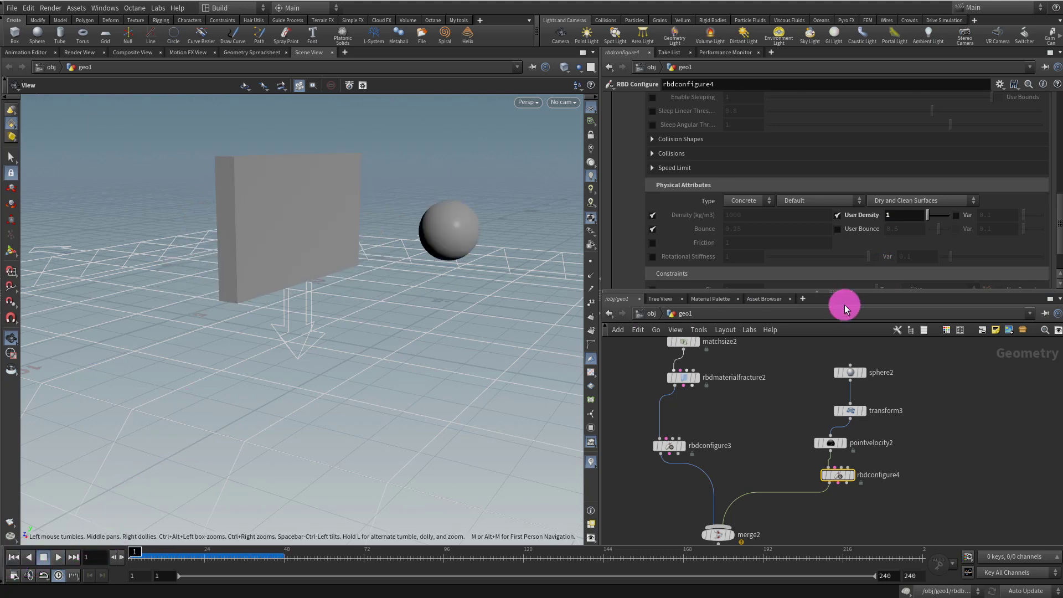
# Set the sphere's User Density to 5000 in its RBD Configure node
pyautogui.moveTo(794, 292); pyautogui.dragTo(799, 233)
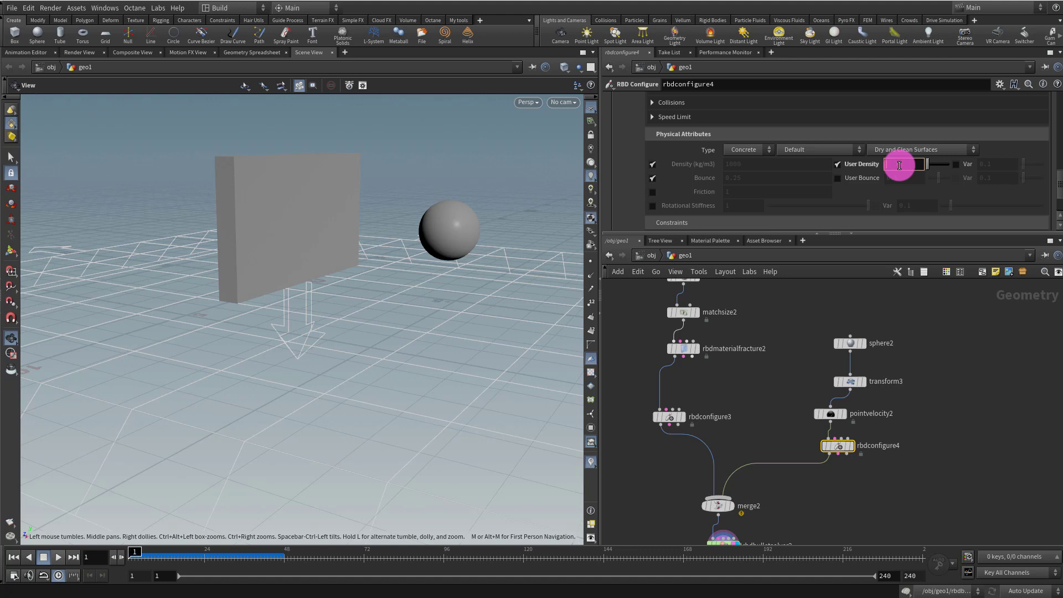
pyautogui.moveTo(763, 462); pyautogui.dragTo(780, 360, button='middle')
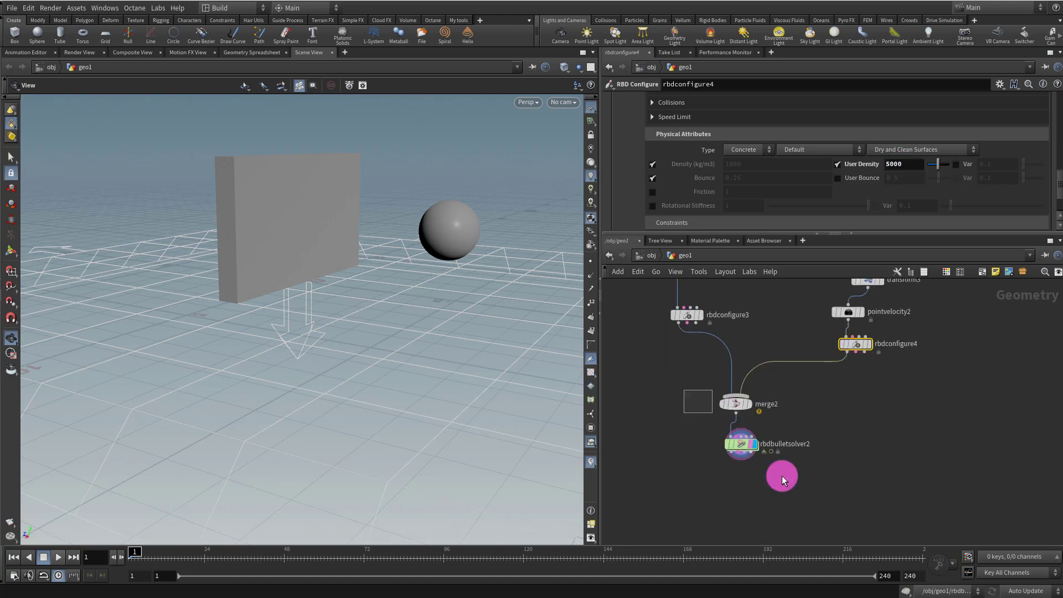
# Space out the network by lowering the merge, solver and wall RBD Configure nodes, and test-play the simulation before rewinding
pyautogui.moveTo(781, 476); pyautogui.dragTo(783, 479)
pyautogui.moveTo(741, 403); pyautogui.dragTo(738, 462)
pyautogui.moveTo(761, 311); pyautogui.dragTo(771, 397, button='middle')
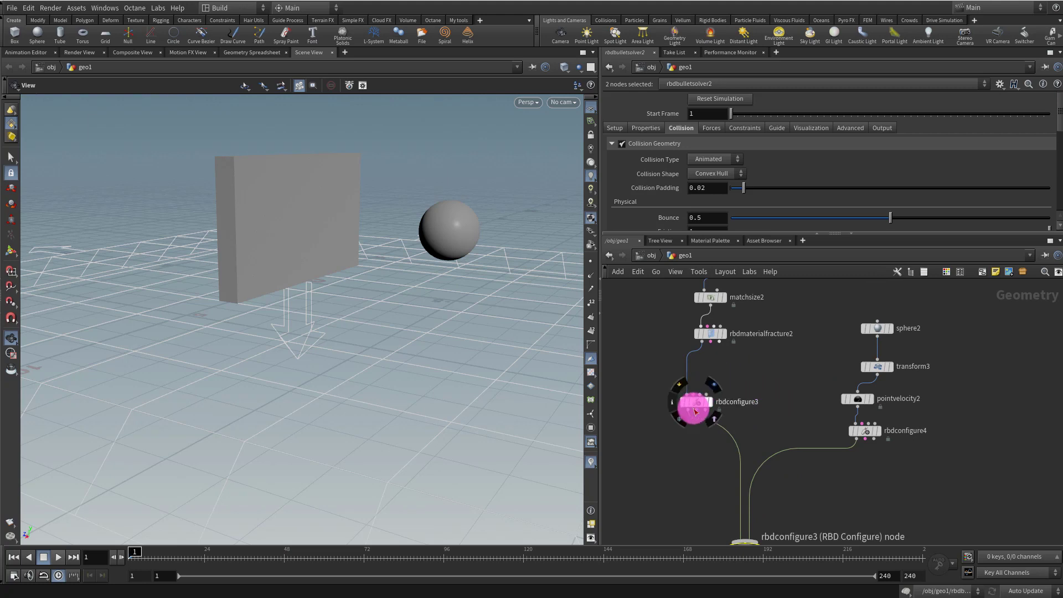
pyautogui.click(758, 392)
pyautogui.click(58, 556)
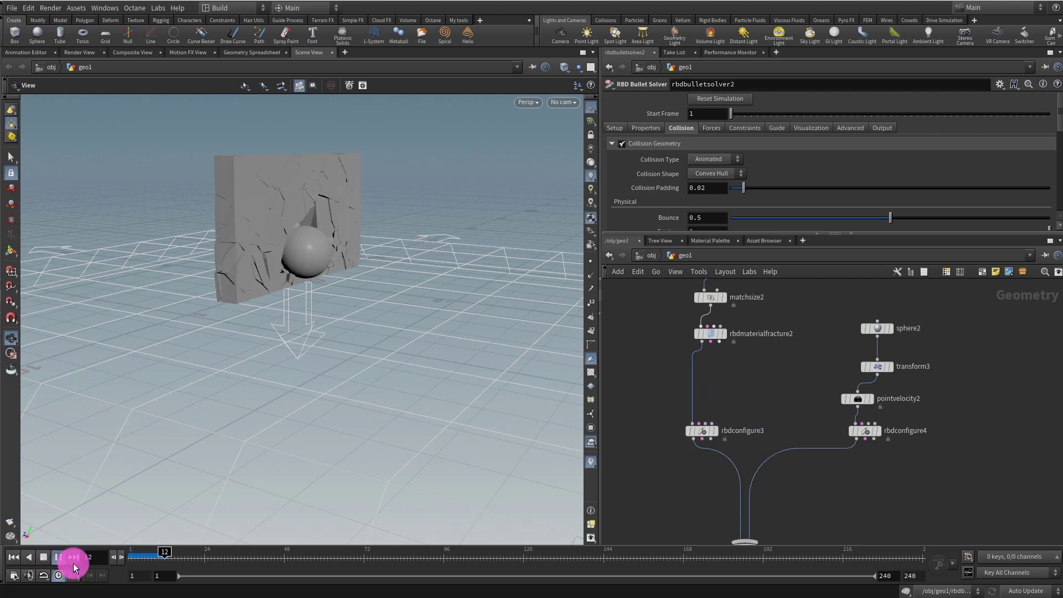
pyautogui.click(13, 557)
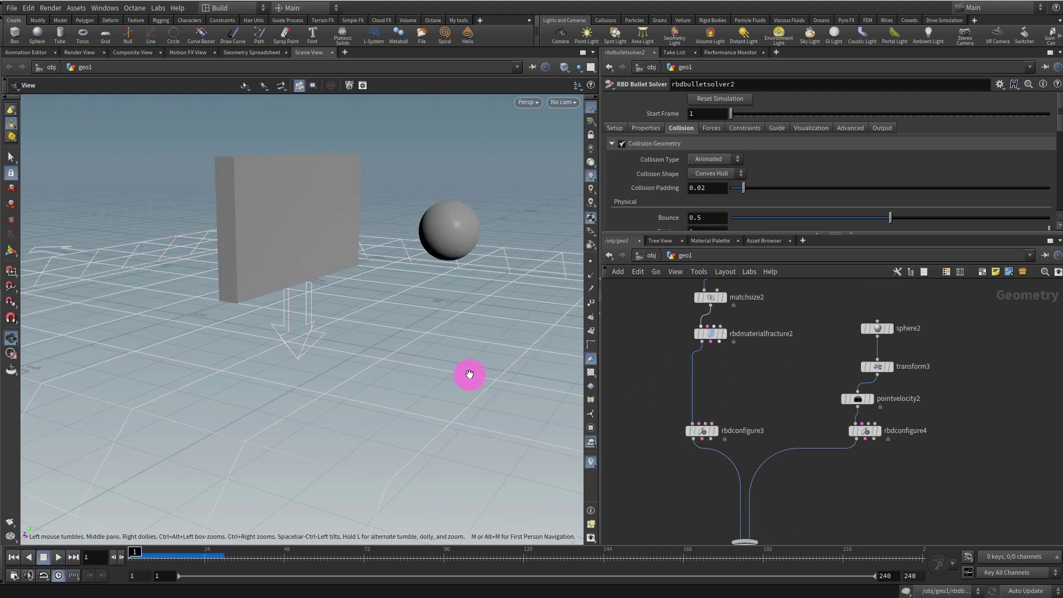
# Set the Z velocity of the sphere's Point Velocity node to 20, play the simulation and rewind it
pyautogui.moveTo(796, 411); pyautogui.dragTo(958, 416)
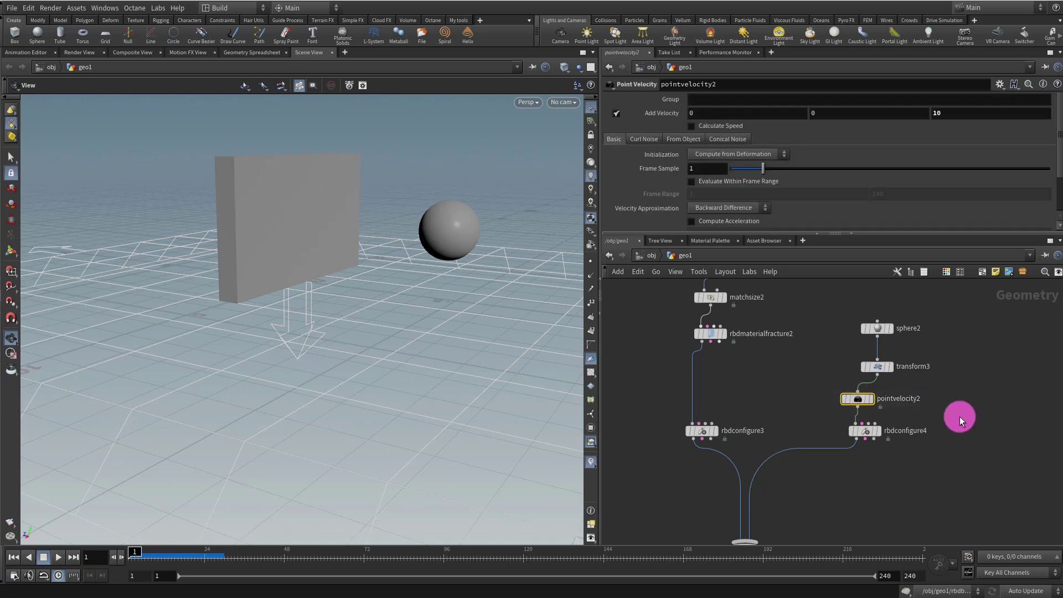
pyautogui.click(928, 117)
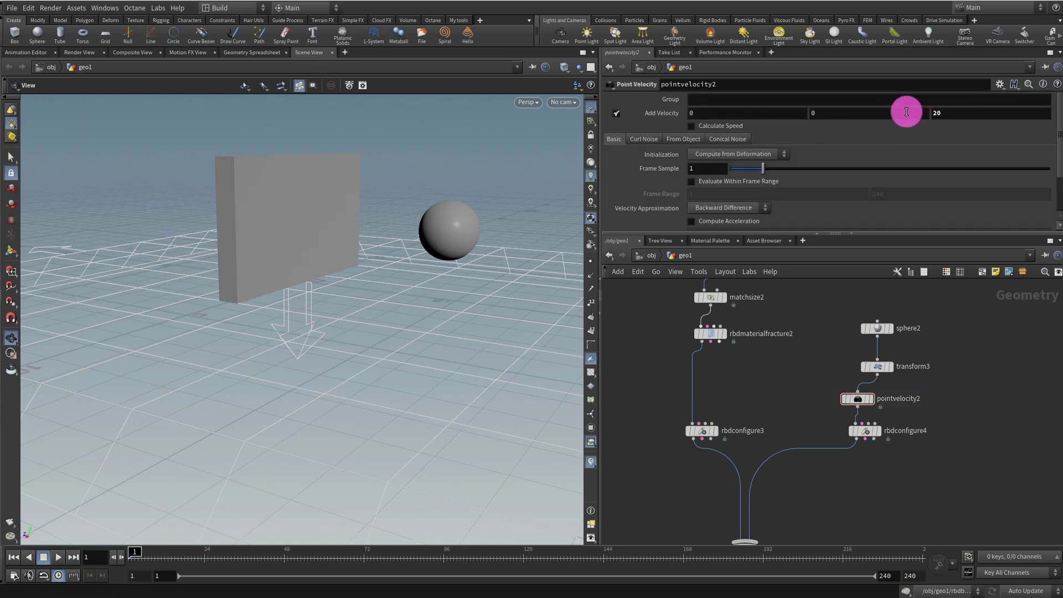
pyautogui.click(60, 557)
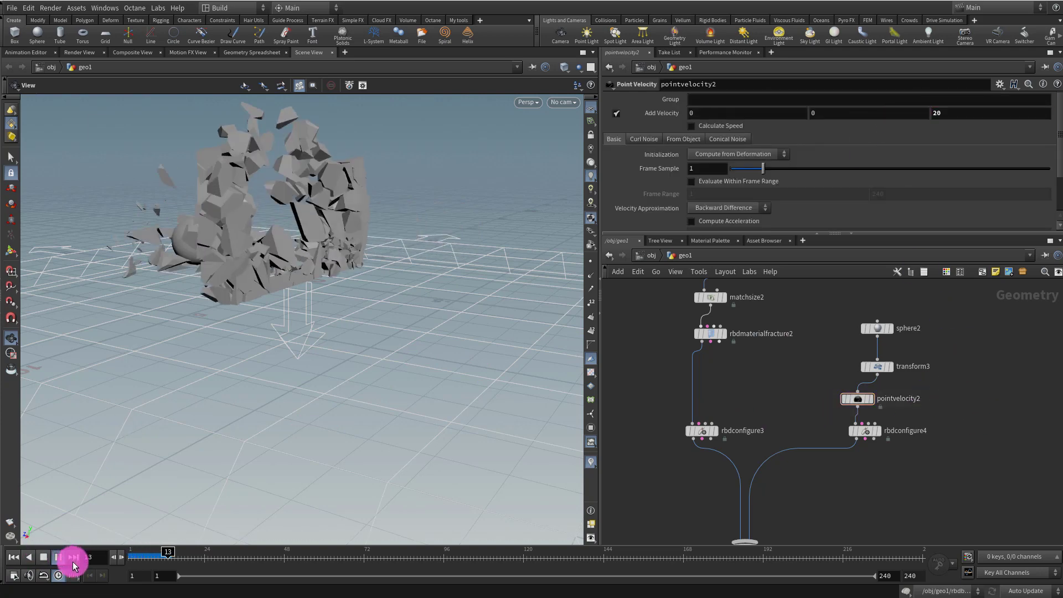
pyautogui.click(42, 558)
pyautogui.click(14, 557)
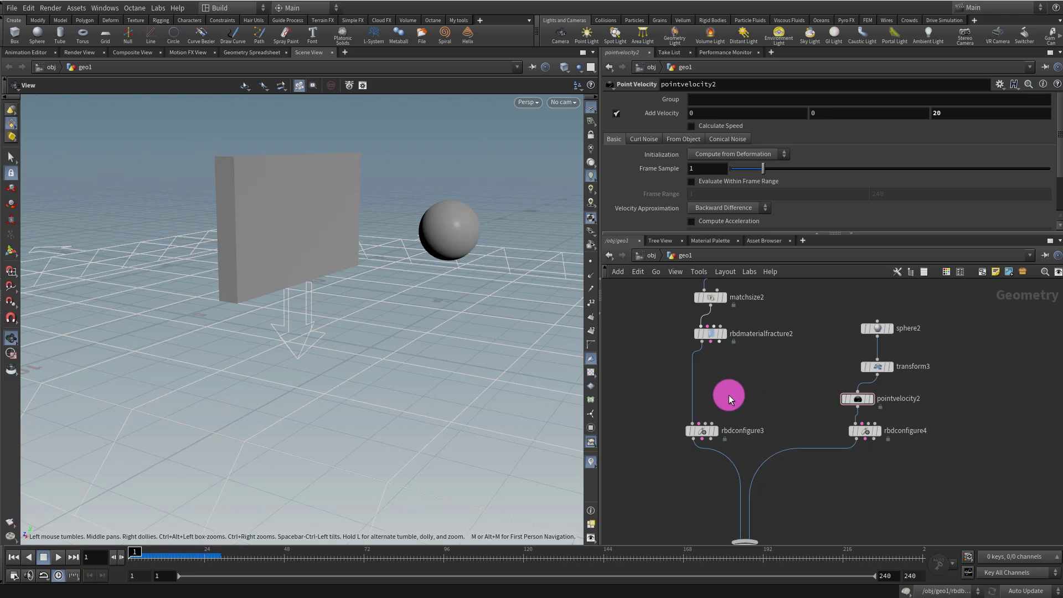
# Add an RBD Constraint Properties node between the wall's RBD Material Fracture and RBD Configure nodes
pyautogui.press('Tab')
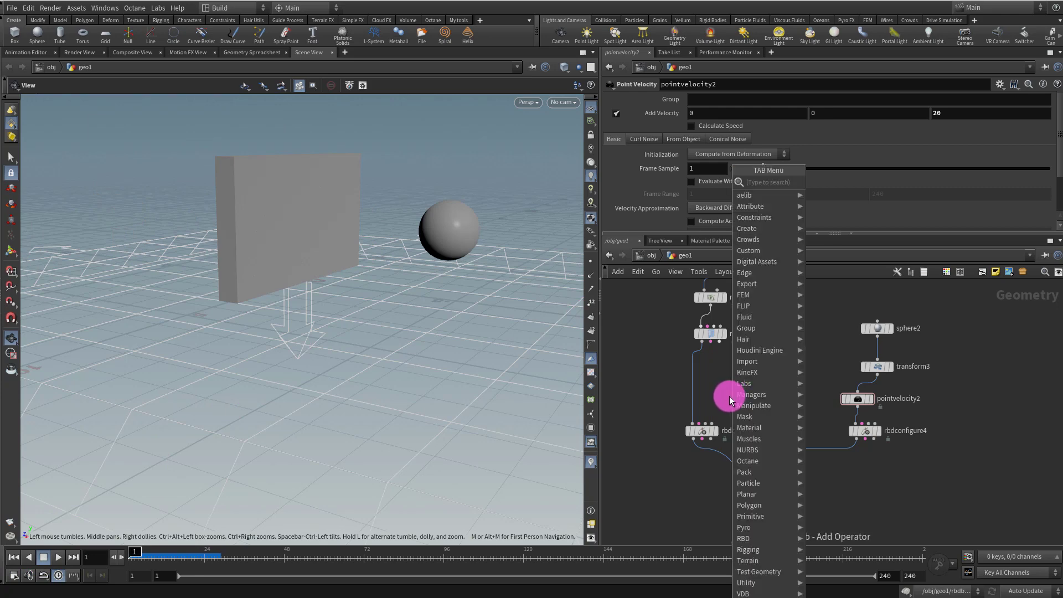
pyautogui.write('c')
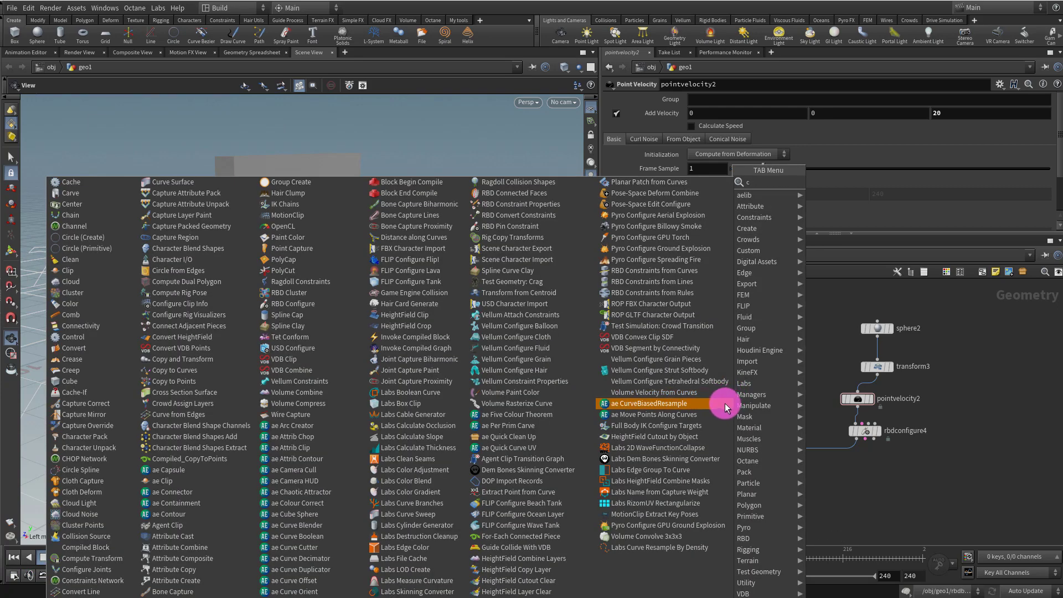
pyautogui.write('onstr')
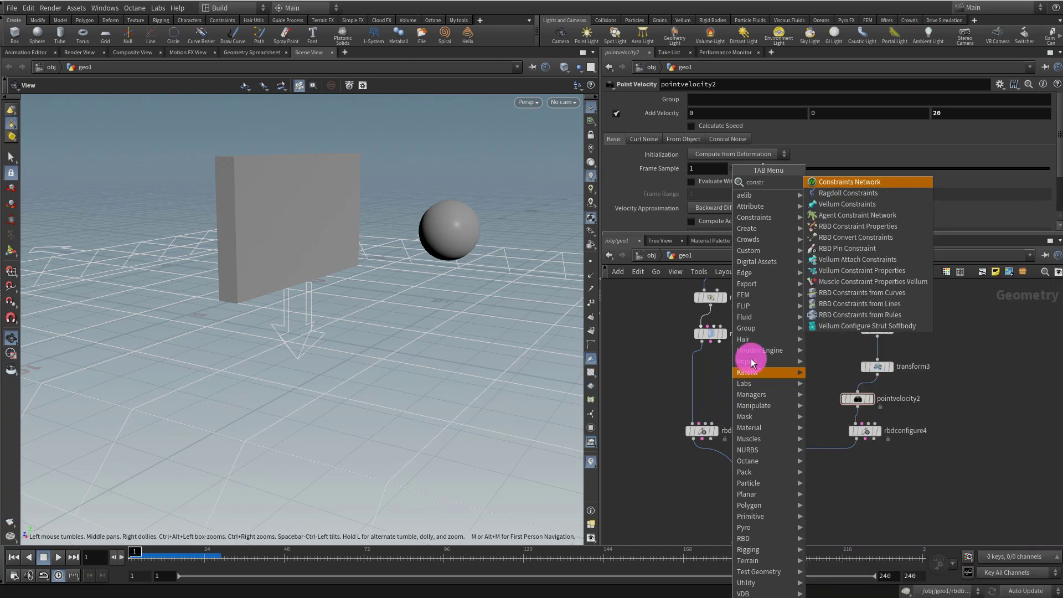
pyautogui.click(889, 231)
pyautogui.click(699, 374)
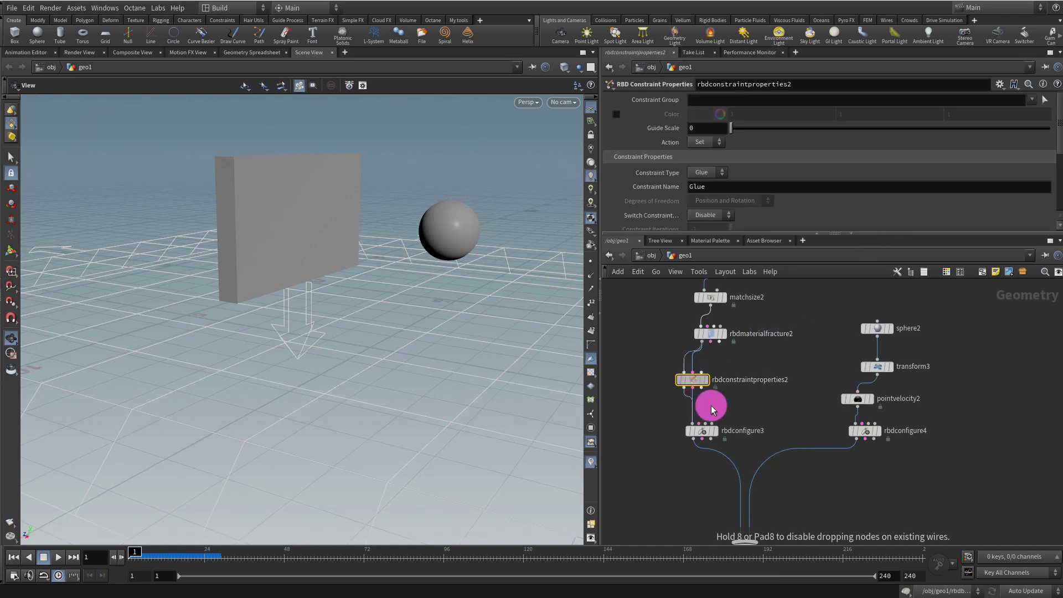
pyautogui.moveTo(700, 389); pyautogui.dragTo(708, 381)
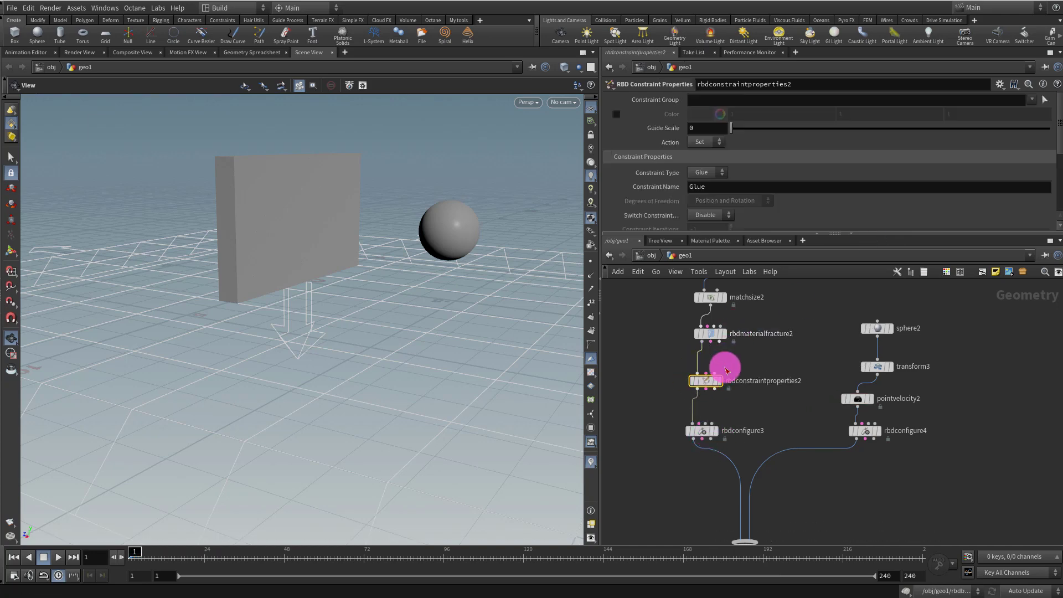
# Wire the constraint geometry from the wall's RBD Material Fracture through RBD Constraint Properties into its RBD Configure node
pyautogui.scroll(5, 691, 321)
pyautogui.moveTo(688, 314); pyautogui.dragTo(677, 403)
pyautogui.scroll(-1, 796, 345)
pyautogui.moveTo(859, 366); pyautogui.dragTo(879, 313, button='middle')
pyautogui.moveTo(692, 363); pyautogui.dragTo(671, 462)
pyautogui.moveTo(830, 404); pyautogui.dragTo(755, 288, button='middle')
pyautogui.scroll(-2, 781, 357)
pyautogui.moveTo(734, 397); pyautogui.dragTo(762, 317, button='middle')
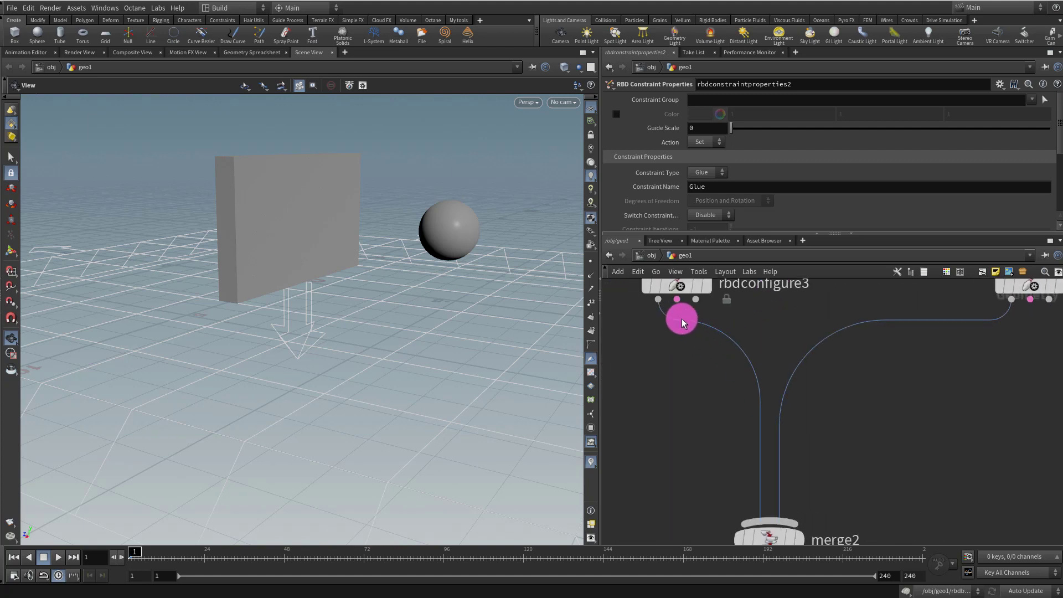
# Position the RBD Bullet Solver beneath the wall's RBD Configure node and connect that node's constraint output to the solver's constraint input
pyautogui.moveTo(688, 414); pyautogui.dragTo(724, 406, button='middle')
pyautogui.scroll(-3, 719, 381)
pyautogui.moveTo(782, 491); pyautogui.dragTo(713, 482)
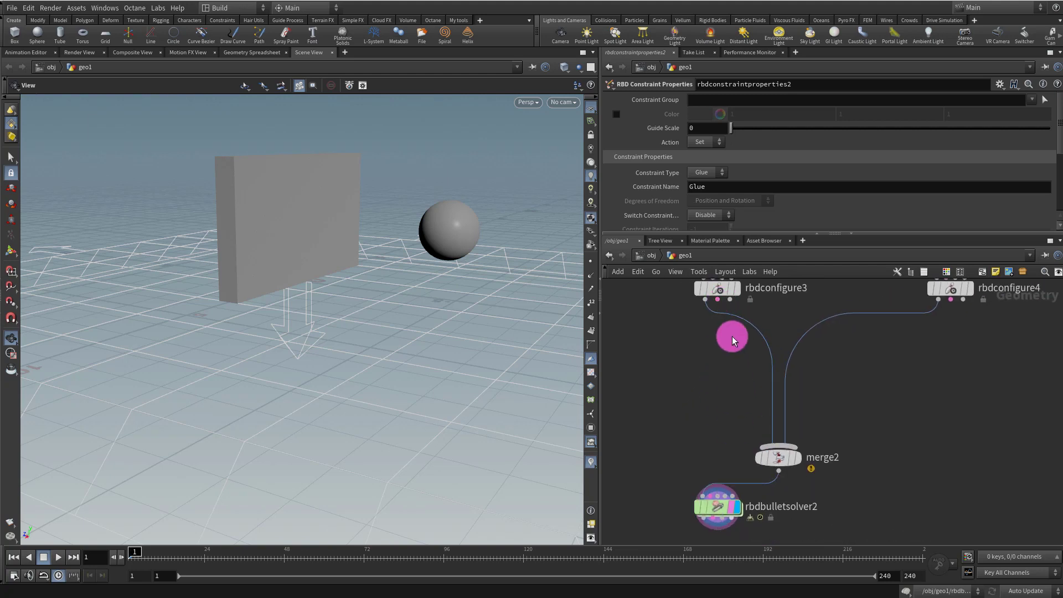
pyautogui.click(705, 299)
pyautogui.click(713, 488)
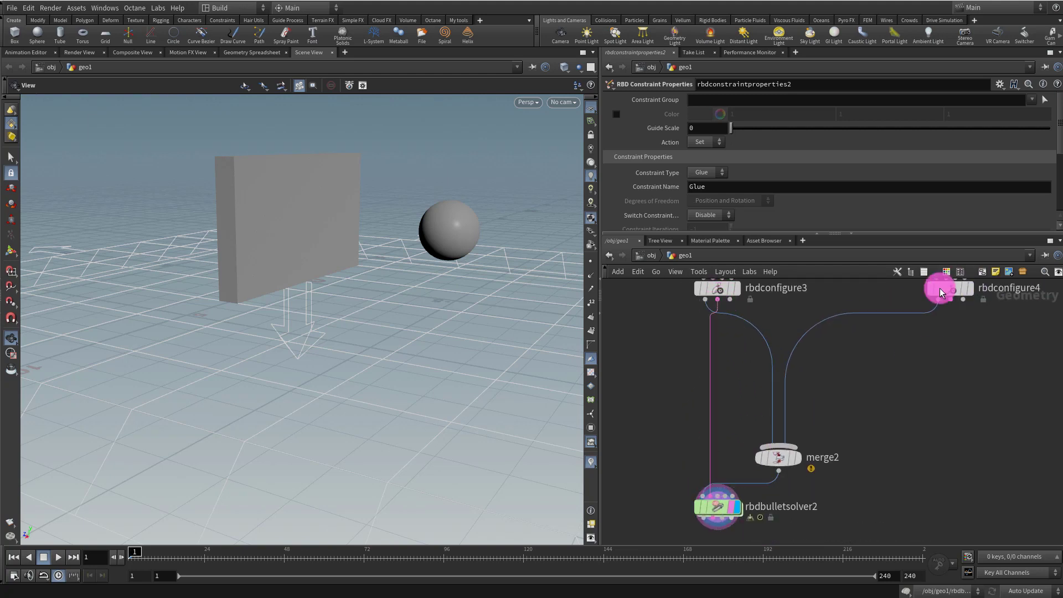
# Examine the wall's constraint network in wireframe, along with the fracture settings and the Glue parameters in RBD Constraint Properties
pyautogui.moveTo(918, 390); pyautogui.dragTo(852, 489, button='middle')
pyautogui.moveTo(711, 420); pyautogui.dragTo(820, 306, button='middle')
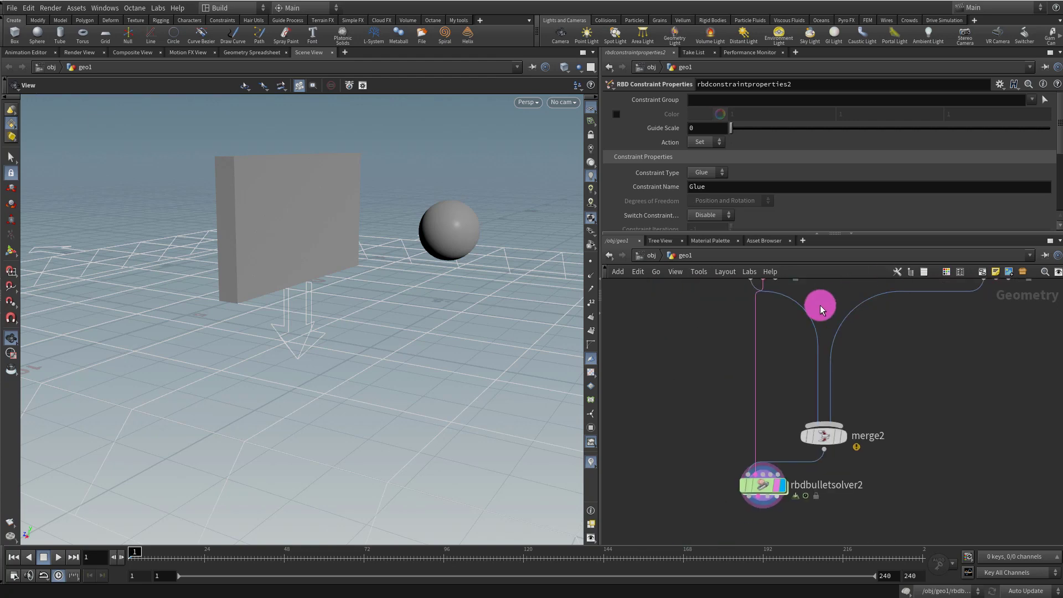
pyautogui.moveTo(744, 425); pyautogui.dragTo(697, 534, button='middle')
pyautogui.moveTo(797, 350); pyautogui.dragTo(777, 392, button='middle')
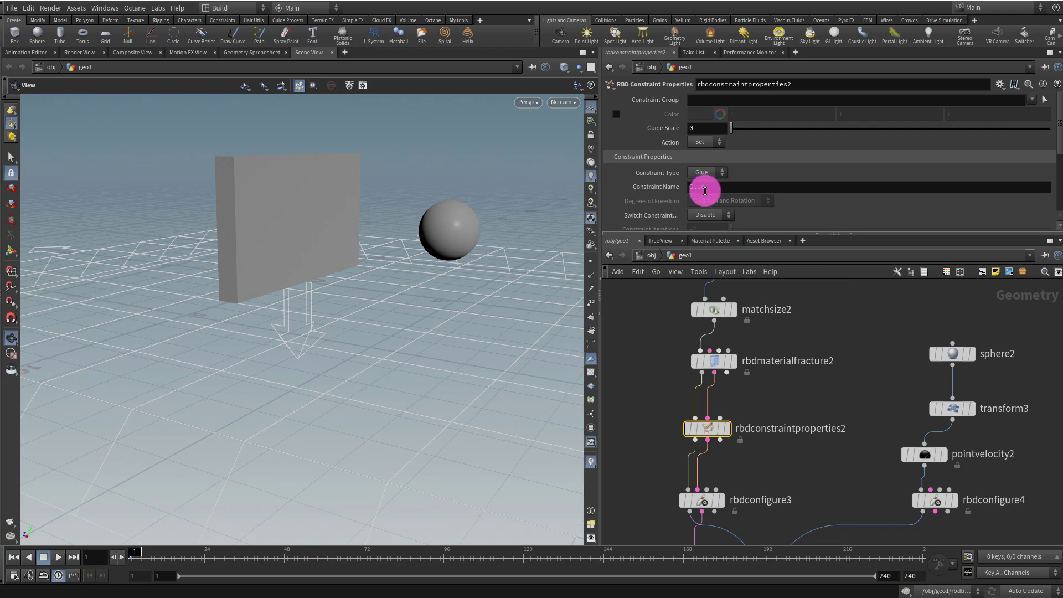
pyautogui.moveTo(736, 233); pyautogui.dragTo(723, 302)
pyautogui.press('w')
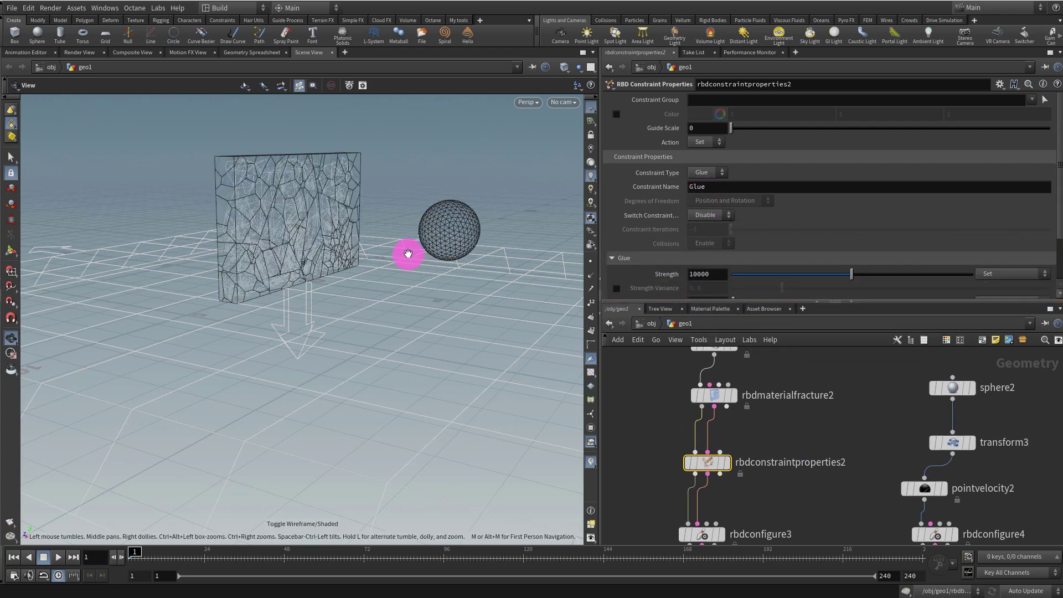
pyautogui.scroll(8, 278, 186)
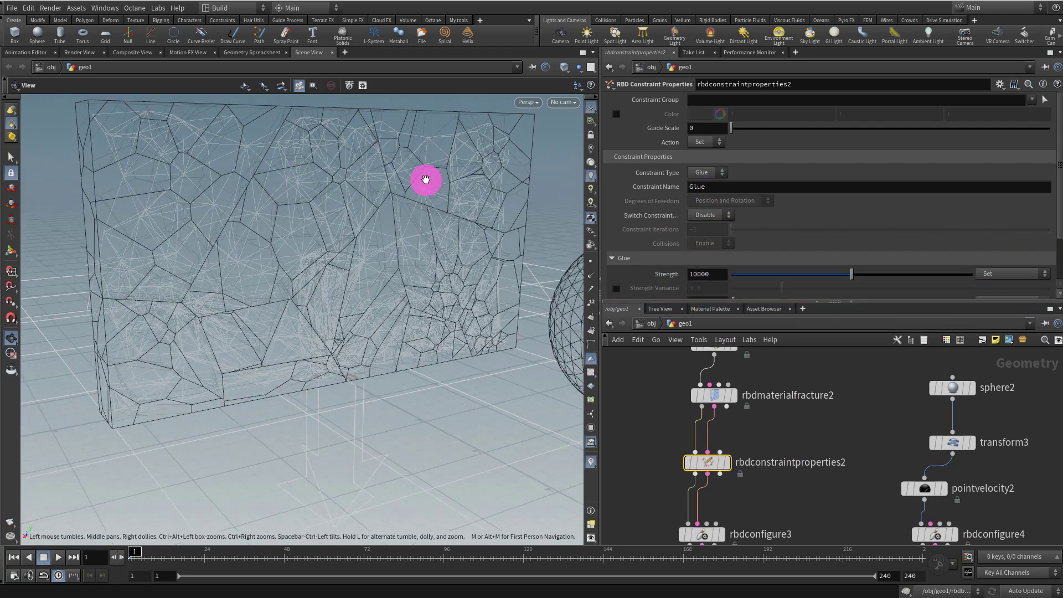
pyautogui.moveTo(790, 388); pyautogui.dragTo(764, 417, button='middle')
pyautogui.click(686, 434)
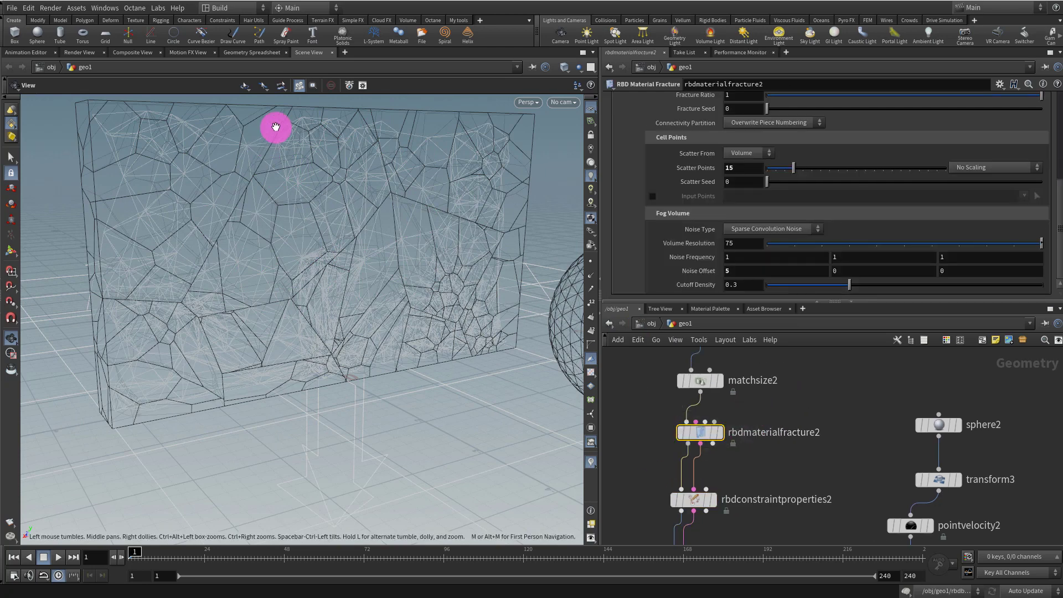
pyautogui.moveTo(778, 471); pyautogui.dragTo(757, 394, button='middle')
pyautogui.click(692, 424)
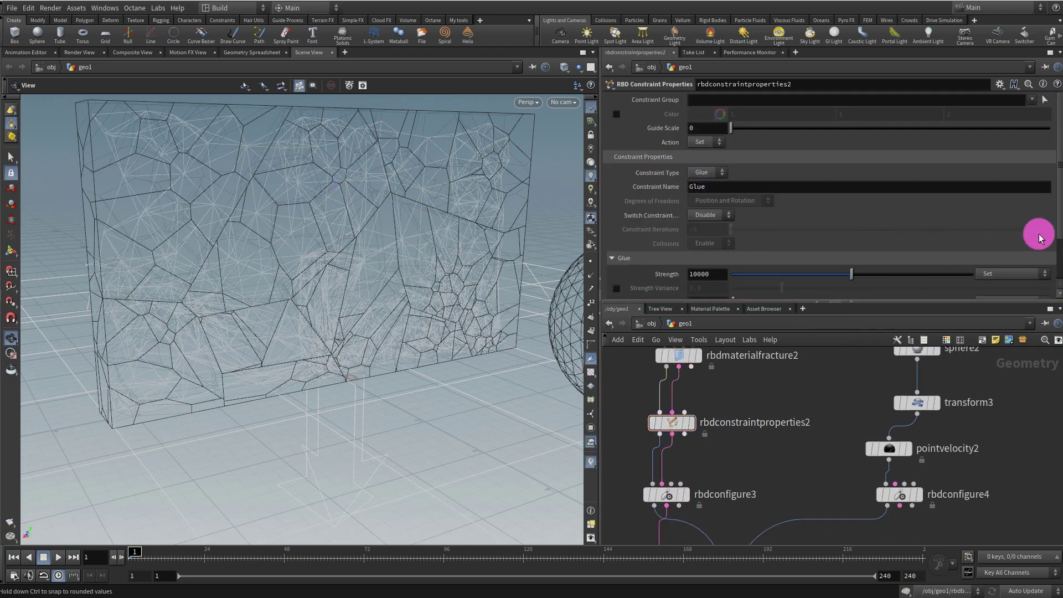
pyautogui.scroll(-3, 1054, 219)
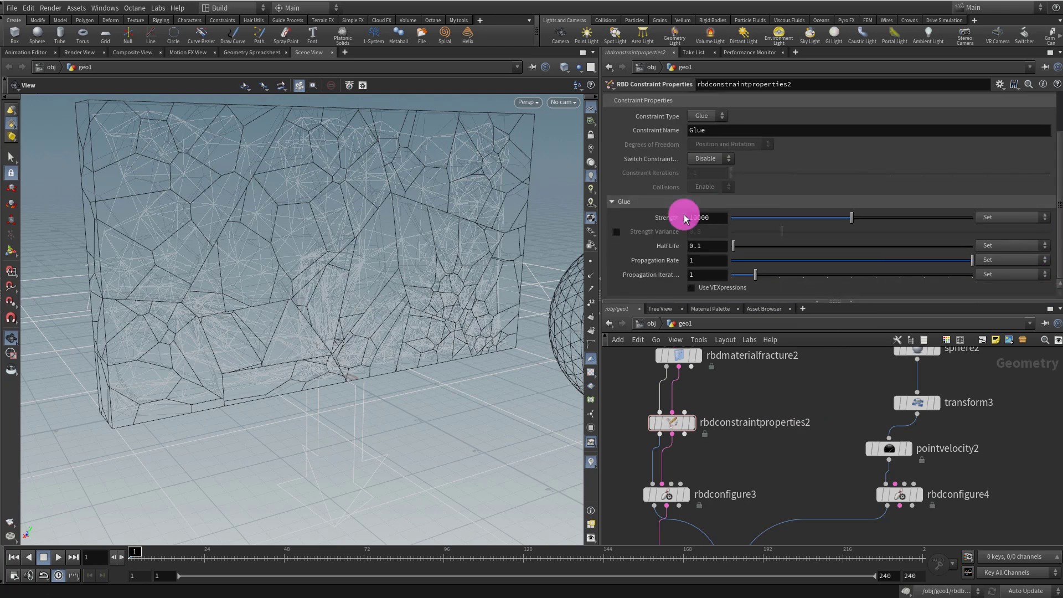
# Select the RBD Bullet Solver, play the glued wall's simulation, stop it and view the shaded setup from above at frame 1
pyautogui.moveTo(779, 512); pyautogui.dragTo(850, 251, button='middle')
pyautogui.click(742, 450)
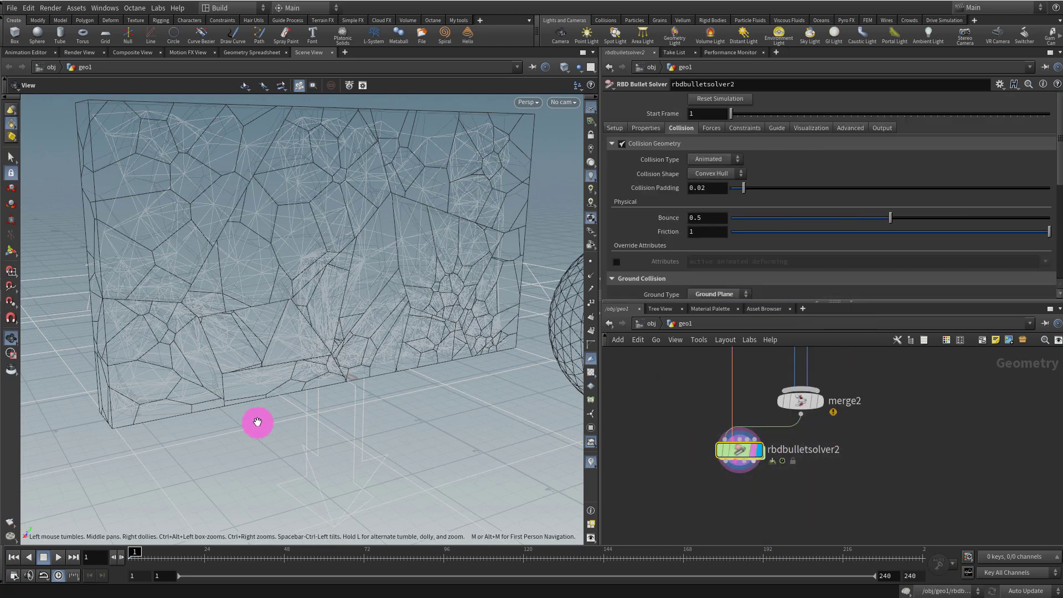
pyautogui.moveTo(382, 291); pyautogui.dragTo(104, 493, button='right')
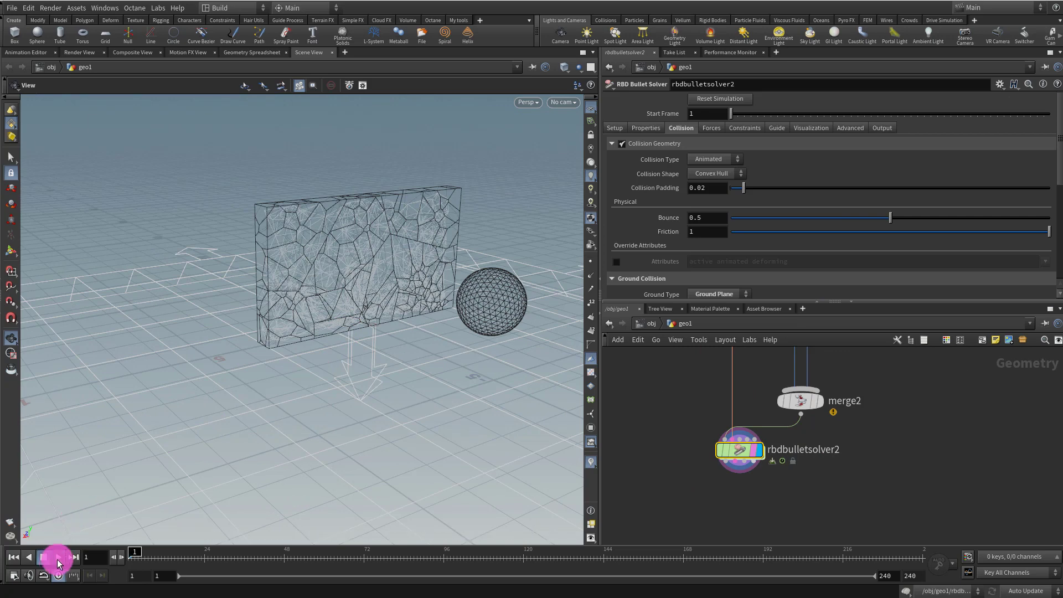
pyautogui.click(58, 557)
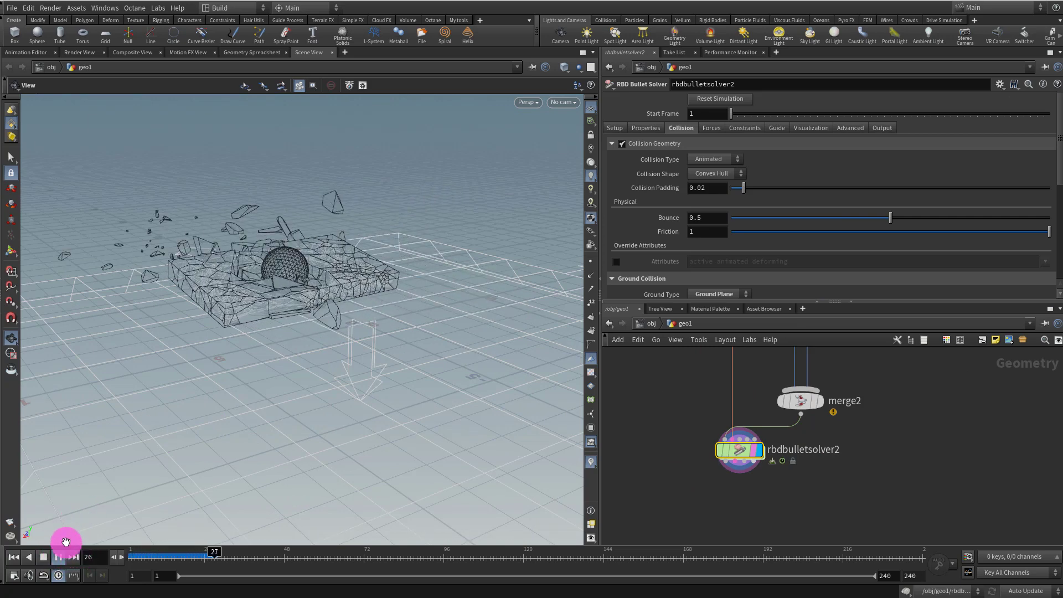
pyautogui.click(44, 557)
pyautogui.moveTo(368, 323)
pyautogui.mouseDown()
pyautogui.moveTo(321, 263)
pyautogui.moveTo(271, 337)
pyautogui.mouseUp()
pyautogui.moveTo(136, 556); pyautogui.dragTo(95, 557)
# Set the sphere's User Density to 500 in its RBD Configure node, play the simulation and rewind to the first frame
pyautogui.moveTo(863, 413); pyautogui.dragTo(756, 574, button='middle')
pyautogui.moveTo(881, 483); pyautogui.dragTo(820, 557, button='middle')
pyautogui.click(808, 472)
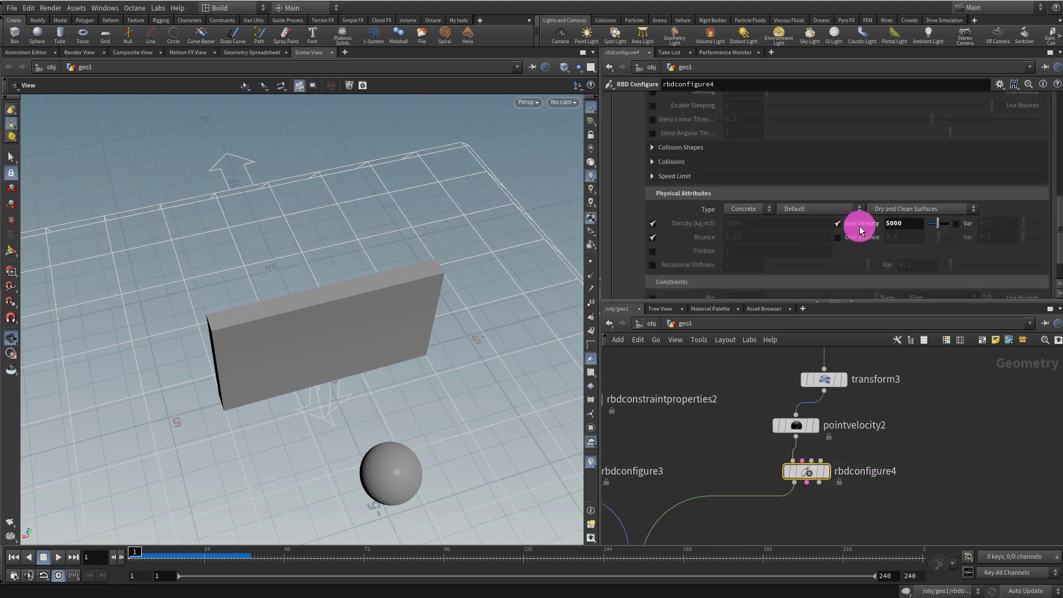
pyautogui.press('Return')
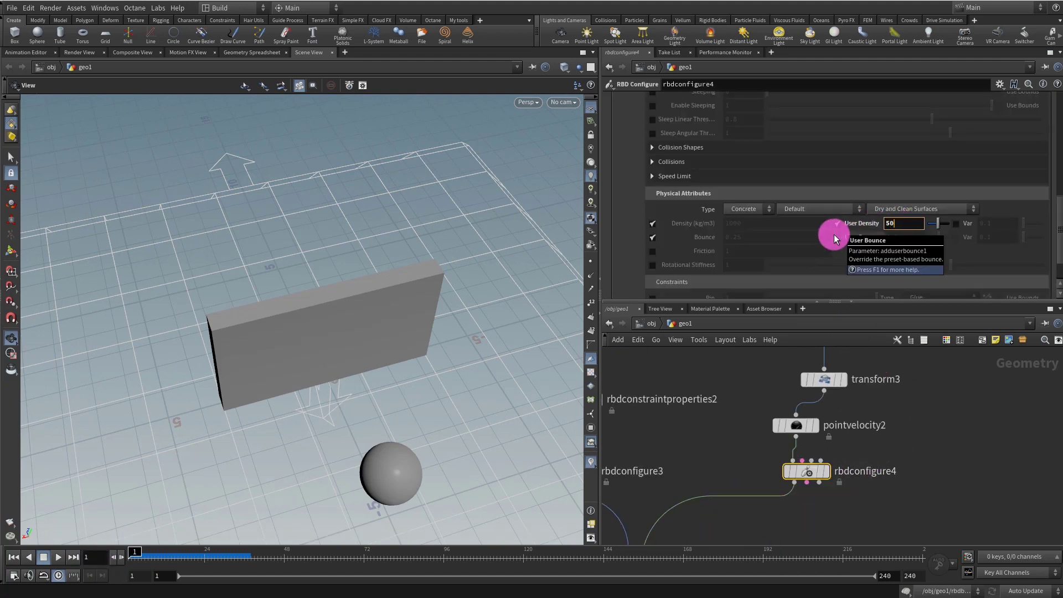
pyautogui.click(58, 557)
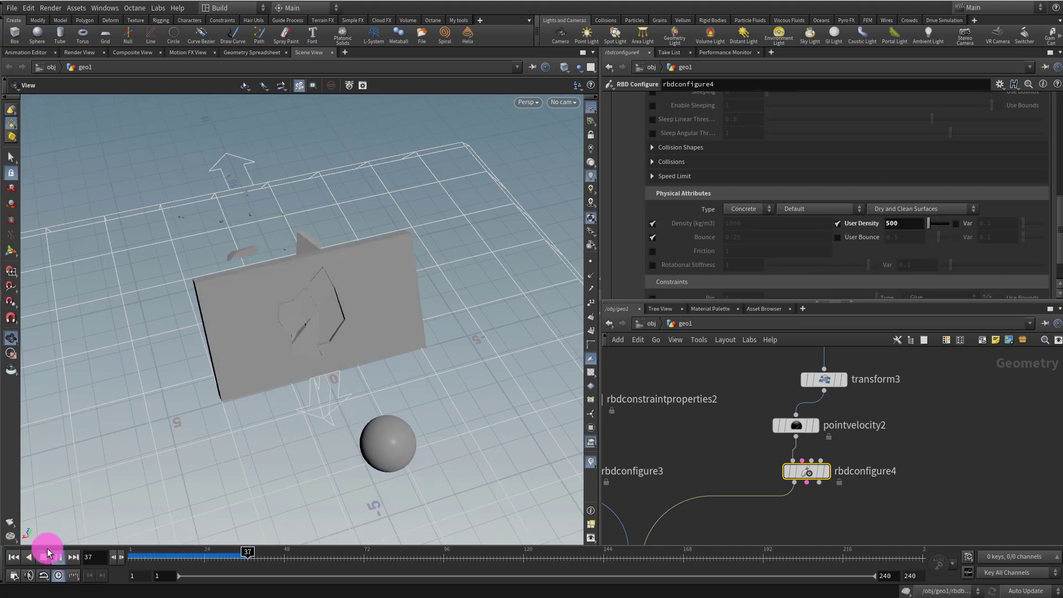
pyautogui.click(14, 557)
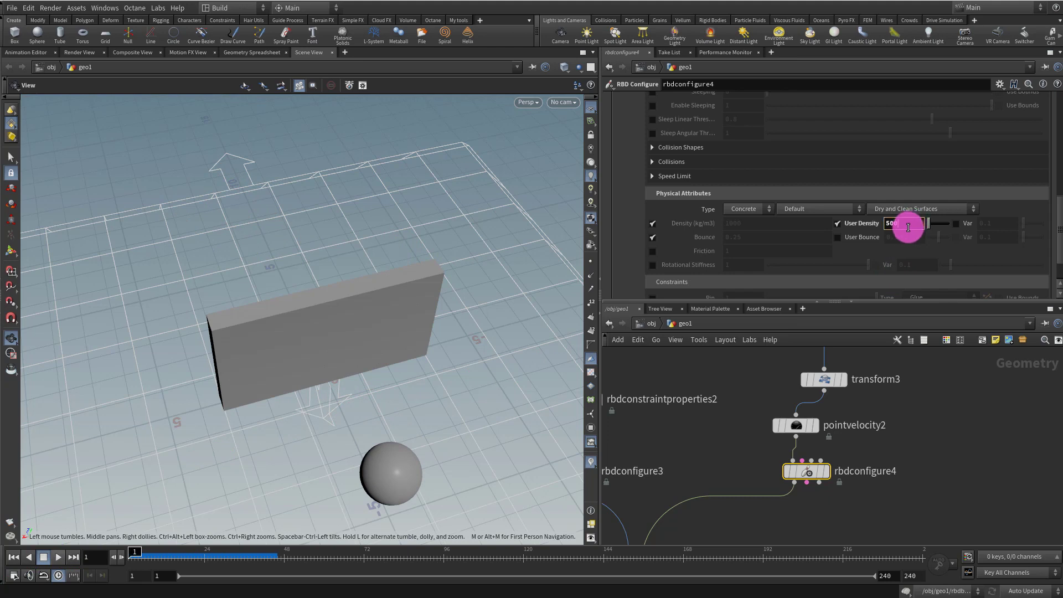
# Set the sphere's User Density to 50, play the simulation and rewind to the first frame
pyautogui.press('BackSpace')
pyautogui.press('Return')
pyautogui.click(58, 558)
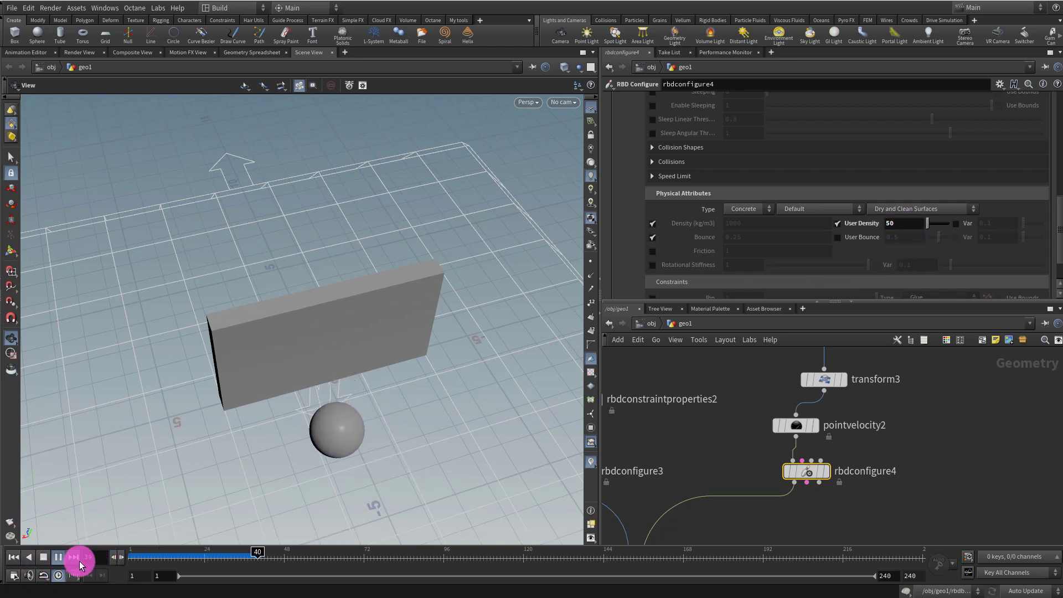
pyautogui.click(43, 557)
pyautogui.click(14, 557)
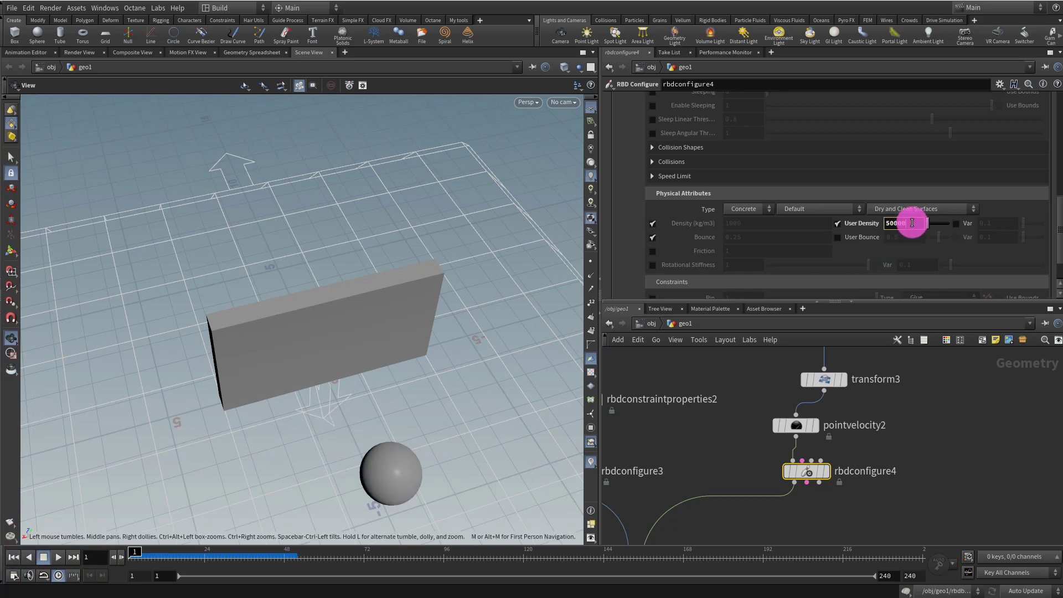
# Set the sphere's User Density to 5000, play the simulation from a closer view and rewind to the first frame
pyautogui.press('Return')
pyautogui.moveTo(834, 301); pyautogui.dragTo(852, 180)
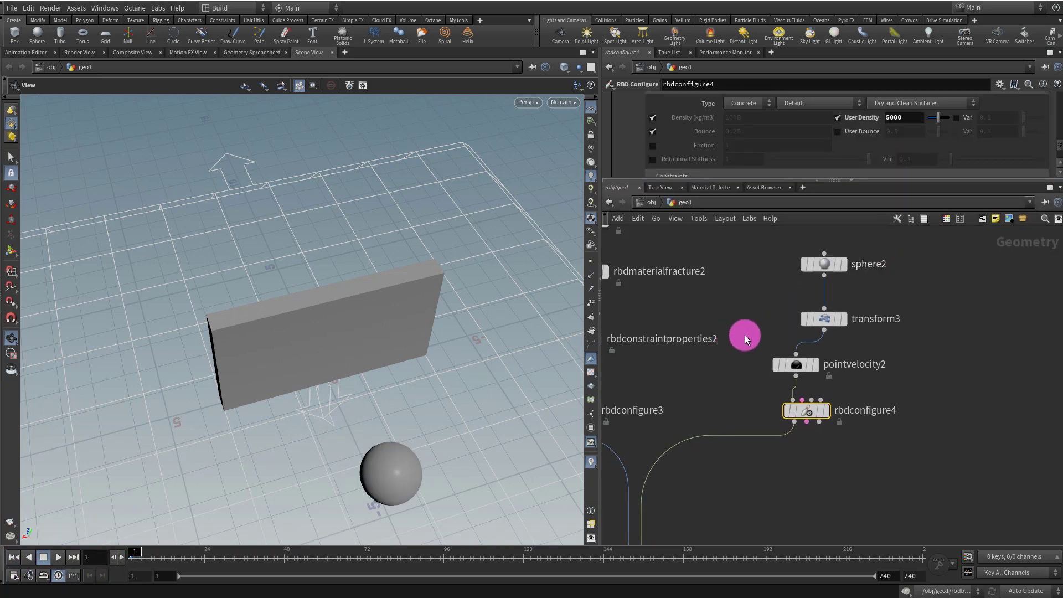
pyautogui.scroll(-6, 745, 334)
pyautogui.moveTo(372, 332)
pyautogui.mouseDown()
pyautogui.moveTo(351, 325)
pyautogui.moveTo(373, 328)
pyautogui.mouseUp()
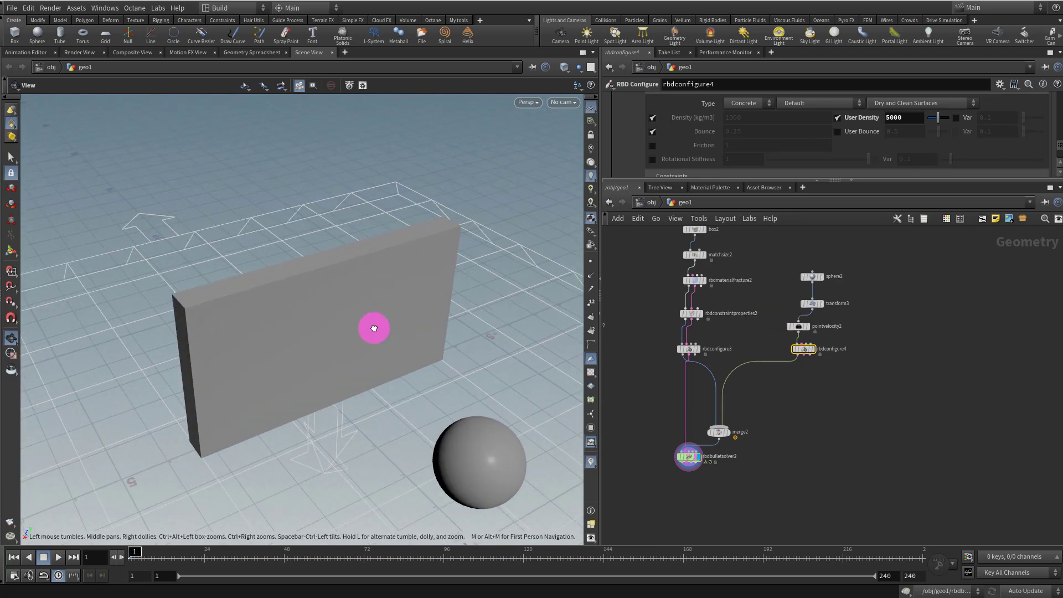
pyautogui.click(58, 557)
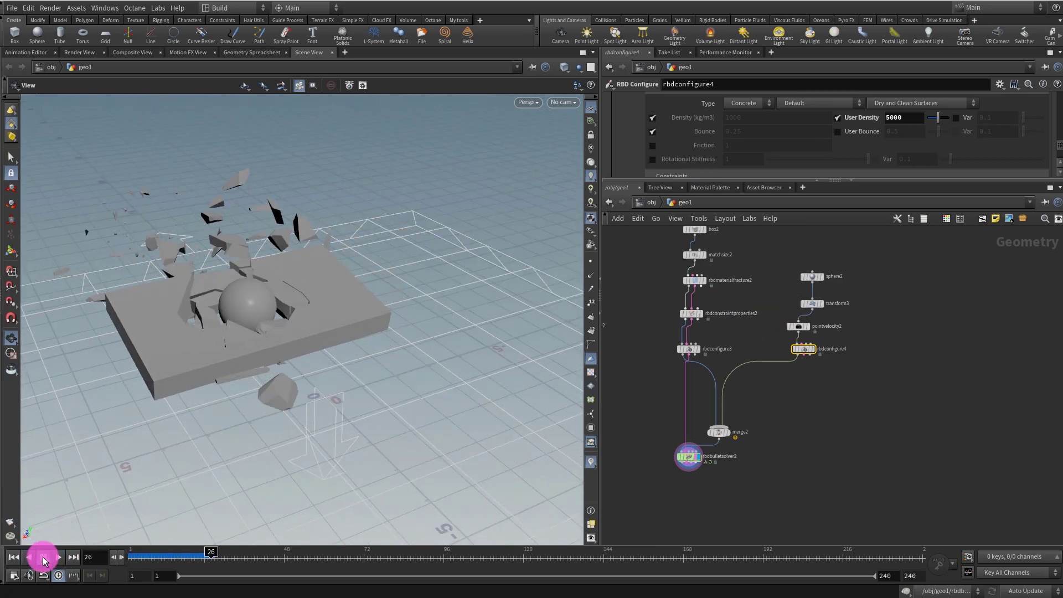
pyautogui.click(14, 557)
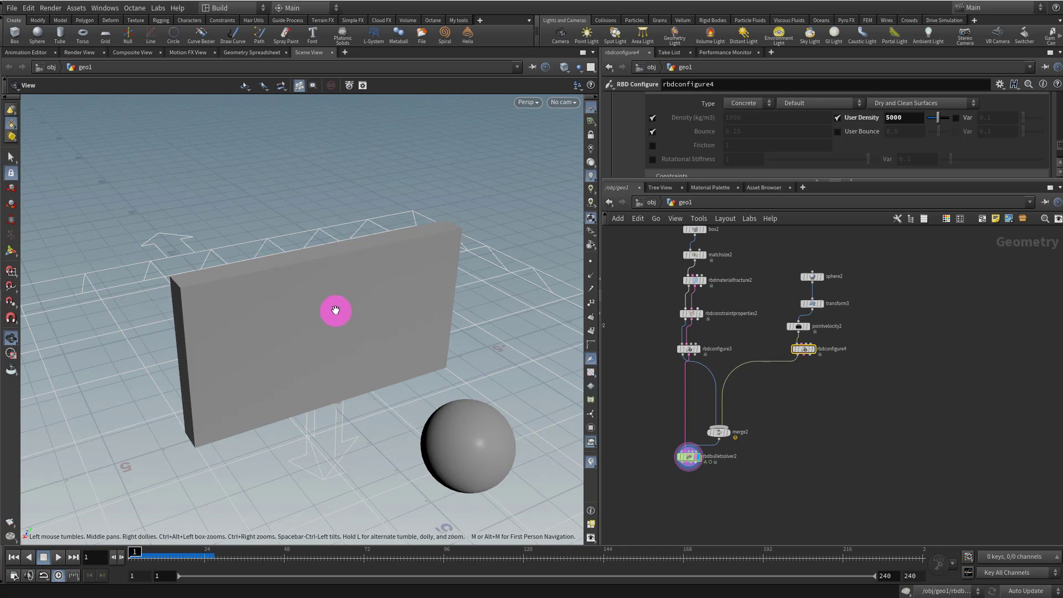
# Switch the viewport to wireframe and insert a Null node on the constraint wire between the wall's RBD Configure and the RBD Bullet Solver
pyautogui.press('w')
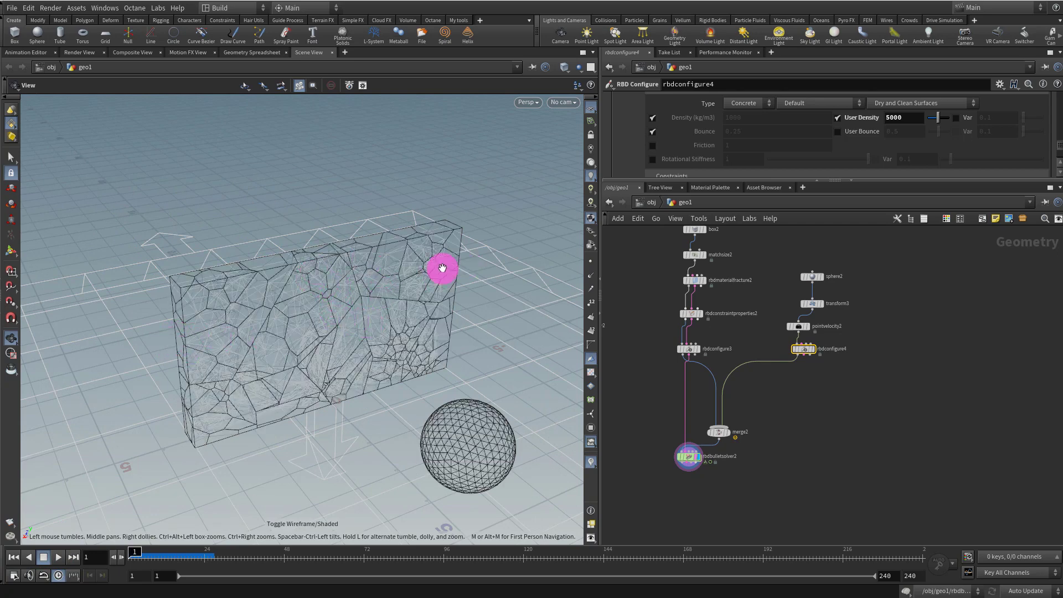
pyautogui.moveTo(402, 307); pyautogui.dragTo(366, 295)
pyautogui.moveTo(815, 417); pyautogui.dragTo(855, 376, button='middle')
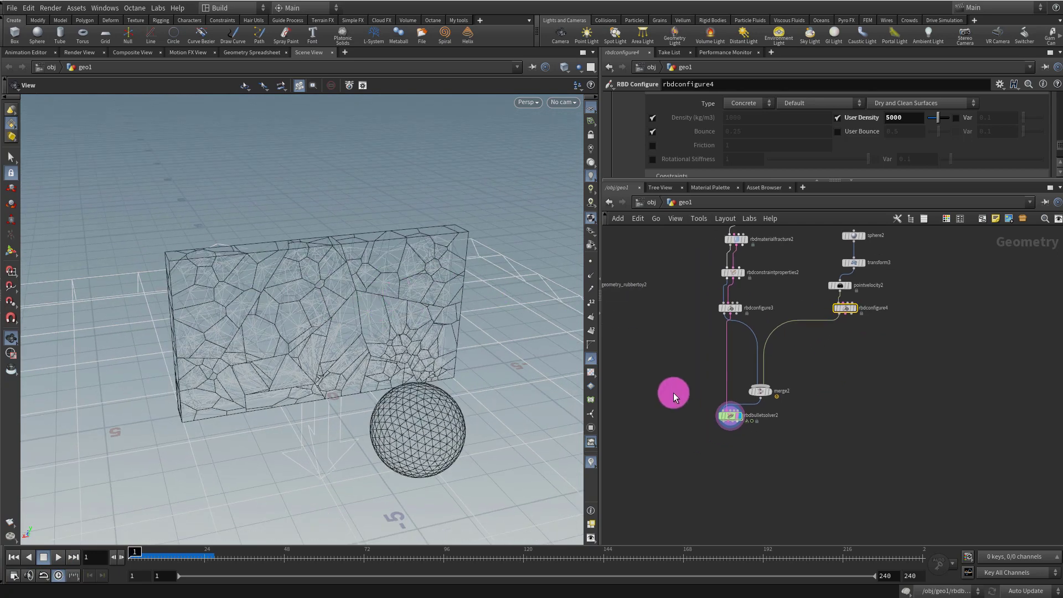
pyautogui.scroll(3, 682, 387)
pyautogui.moveTo(766, 286); pyautogui.dragTo(751, 342, button='middle')
pyautogui.scroll(2, 797, 296)
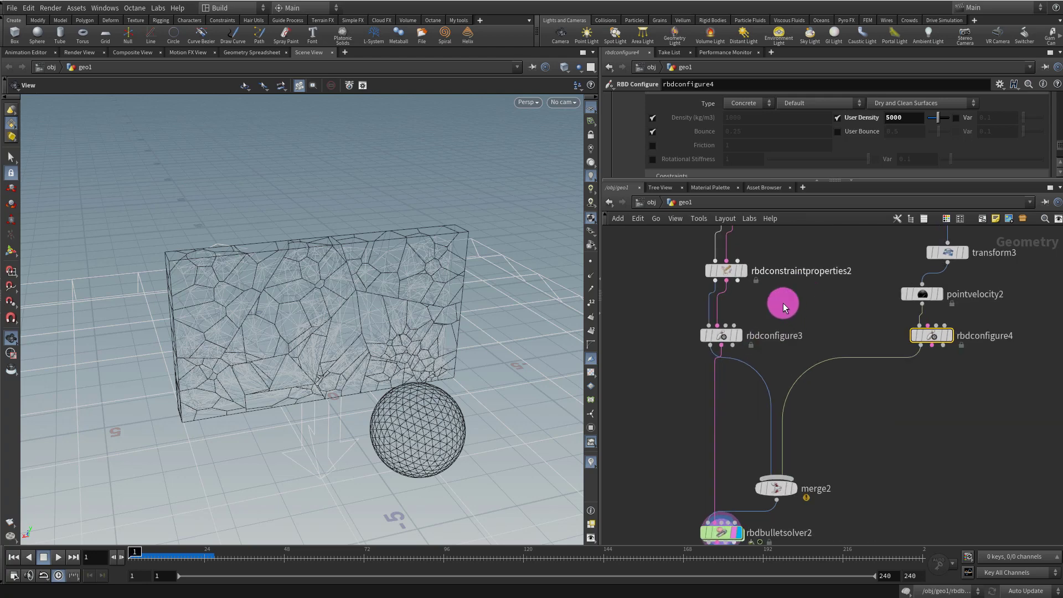
pyautogui.moveTo(783, 303); pyautogui.dragTo(788, 355, button='middle')
pyautogui.moveTo(726, 346); pyautogui.dragTo(740, 304, button='middle')
pyautogui.press('Tab')
pyautogui.write('nul')
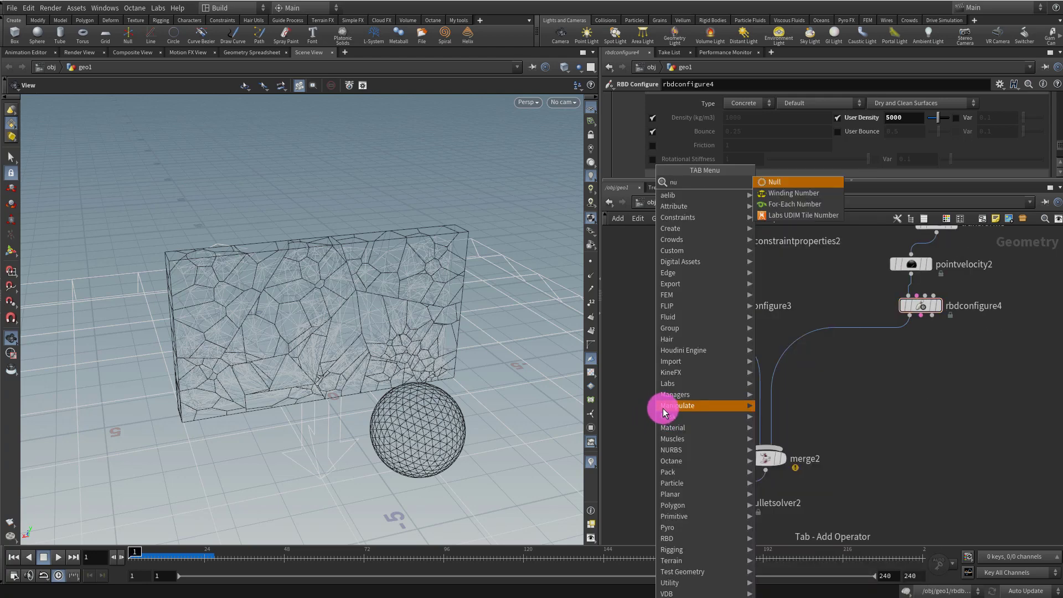
pyautogui.click(821, 182)
pyautogui.click(673, 405)
# Inspect the Null node's constraint attributes and display its output in the viewport
pyautogui.middleClick(649, 411)
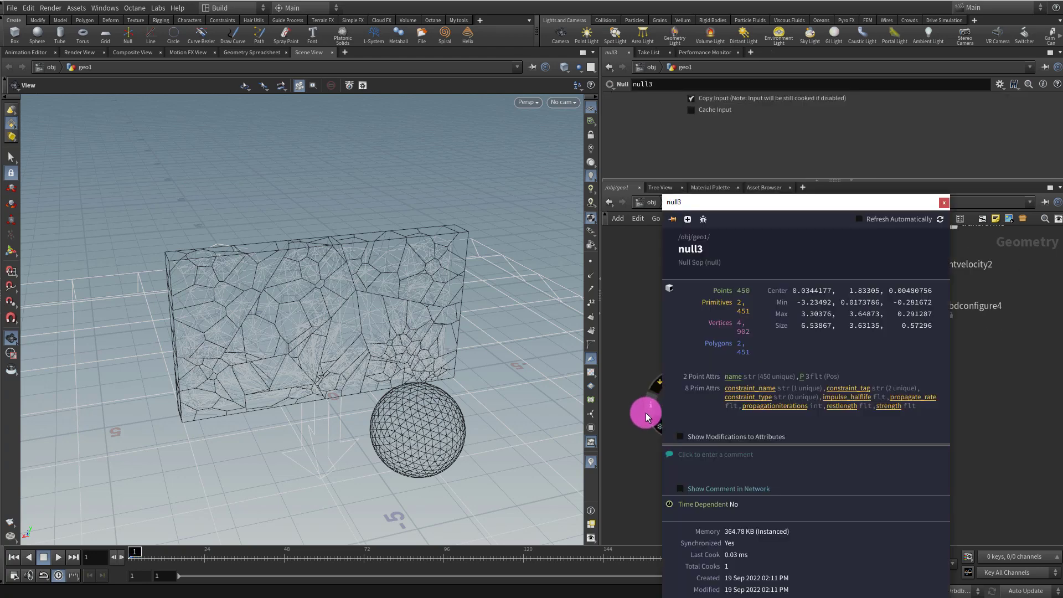
pyautogui.click(689, 402)
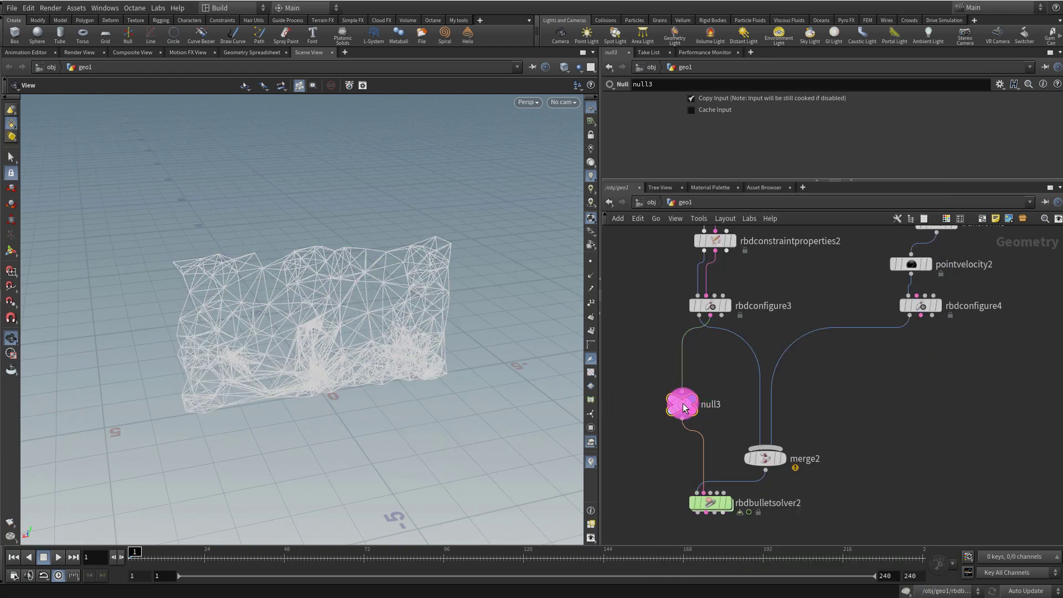
pyautogui.click(656, 404)
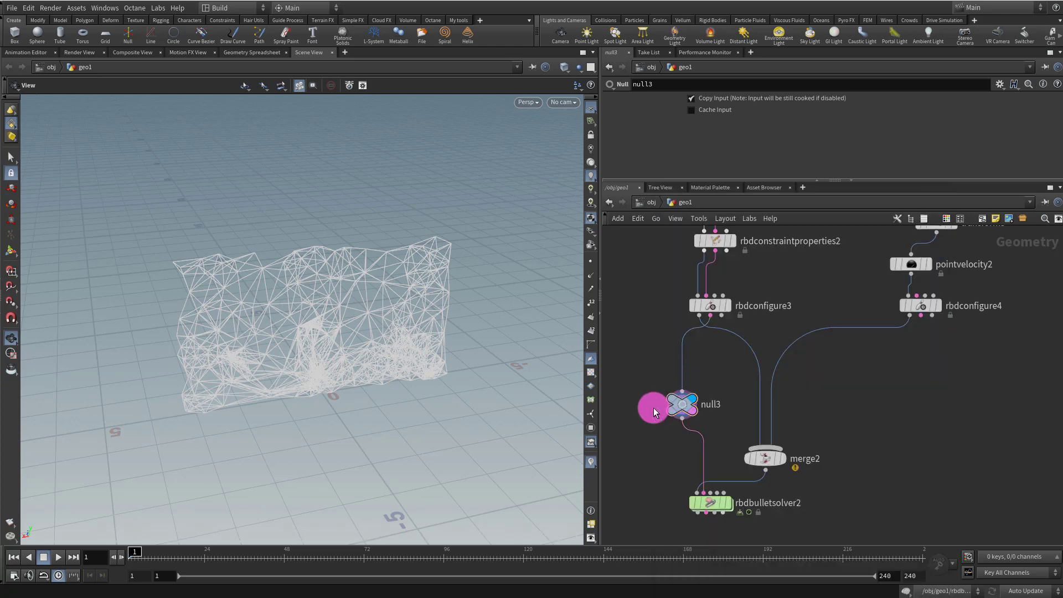
# Add an Attribute Adjust Float node beneath the Null and target the strength attribute with the Primitive class
pyautogui.press('Tab')
pyautogui.write('flo')
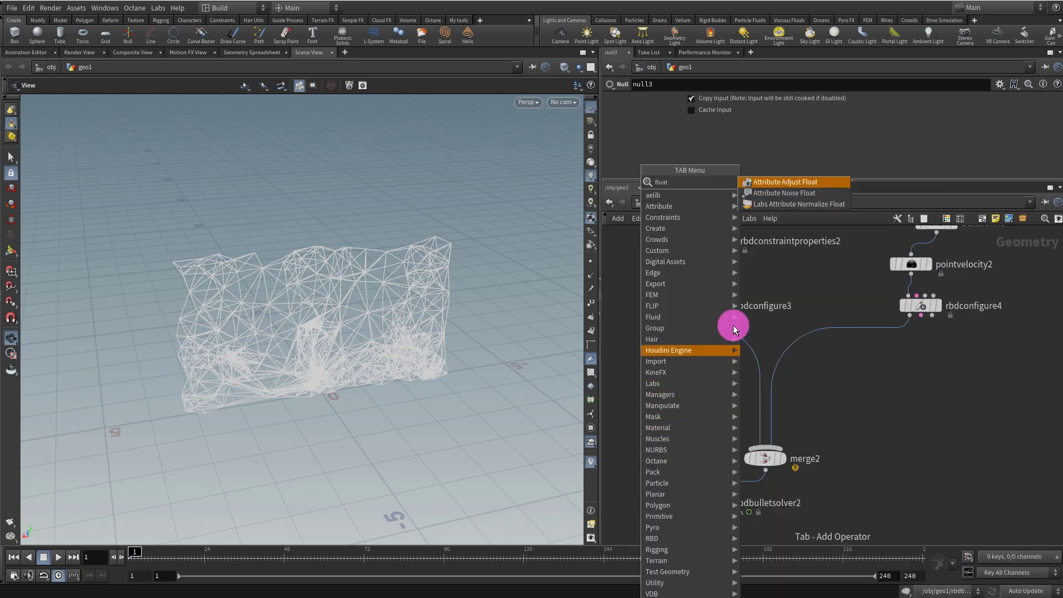
pyautogui.click(817, 192)
pyautogui.click(659, 444)
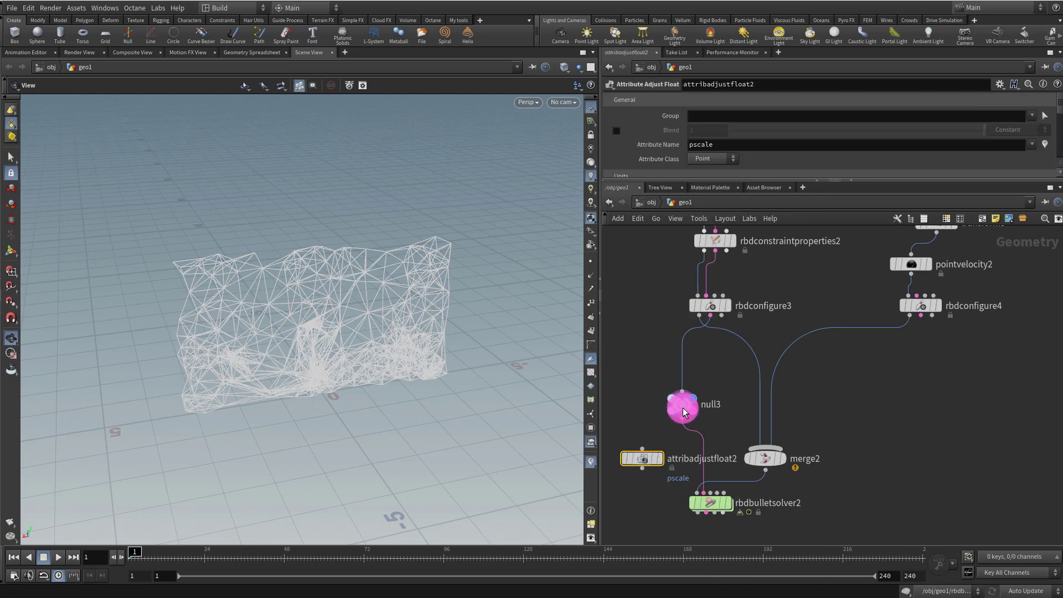
pyautogui.click(652, 405)
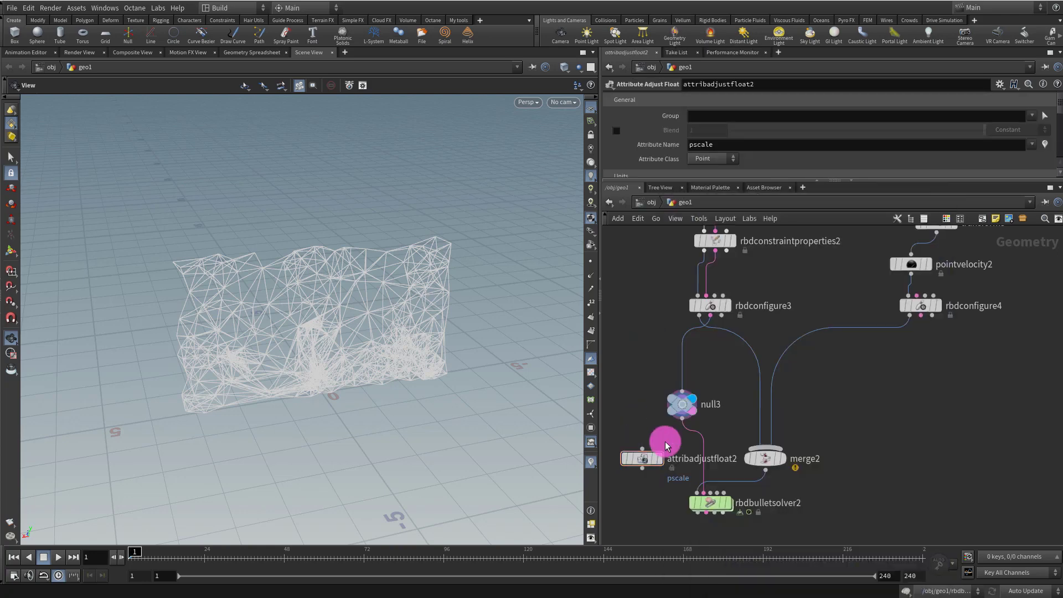
pyautogui.click(707, 159)
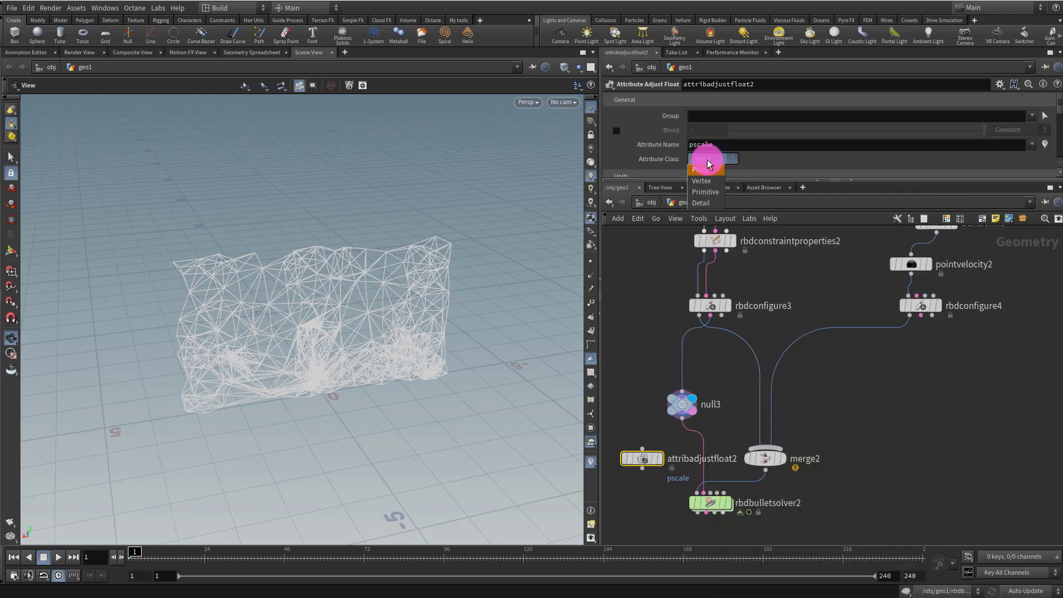
pyautogui.click(703, 192)
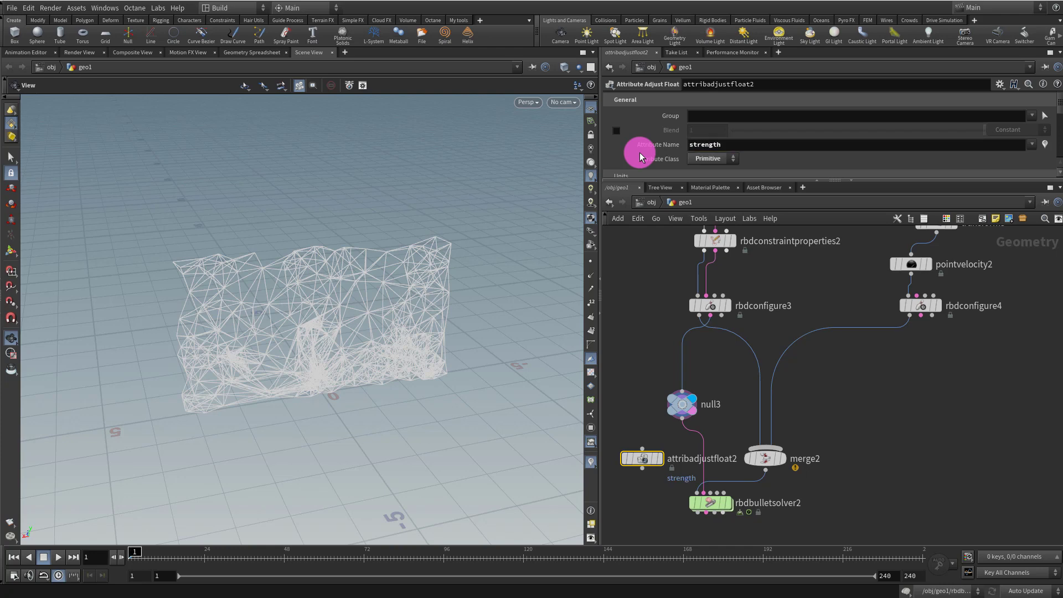
# Insert the Attribute Adjust Float between the Null and the RBD Bullet Solver's constraint input and display its output
pyautogui.moveTo(642, 458); pyautogui.dragTo(722, 448)
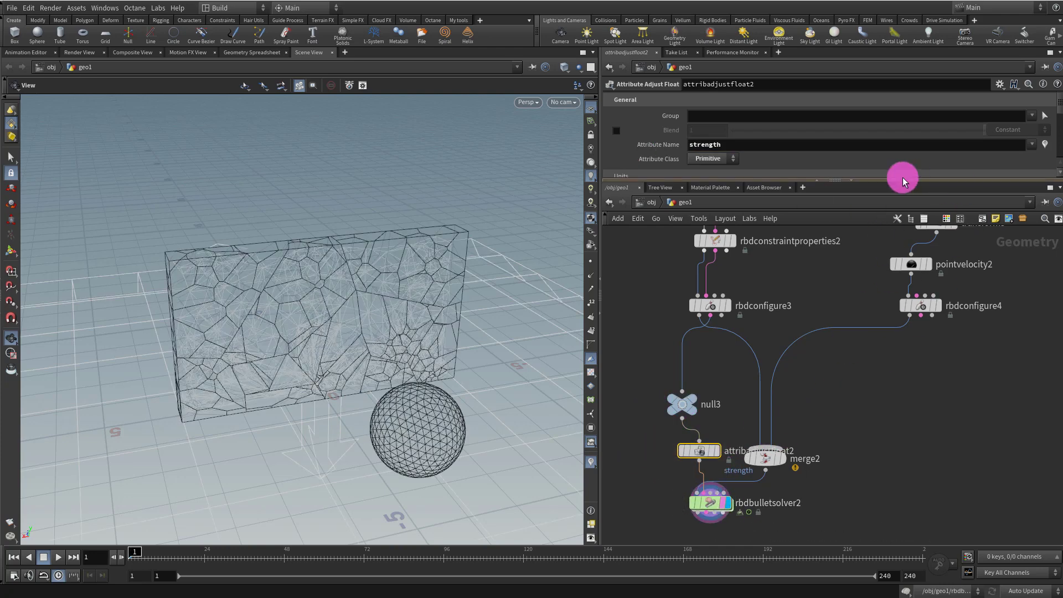
pyautogui.moveTo(877, 181); pyautogui.dragTo(873, 239)
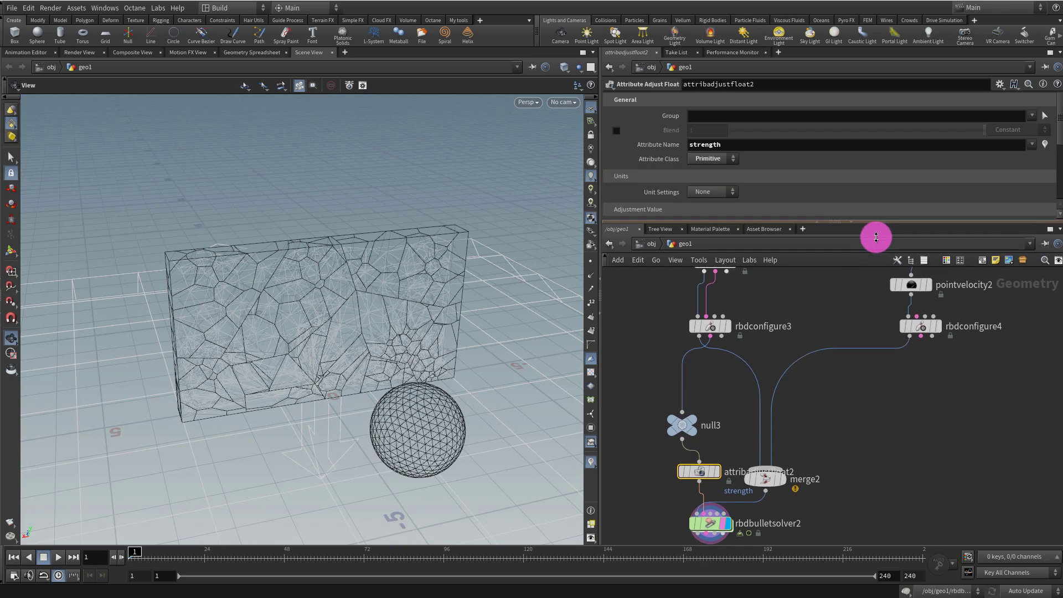
pyautogui.click(721, 486)
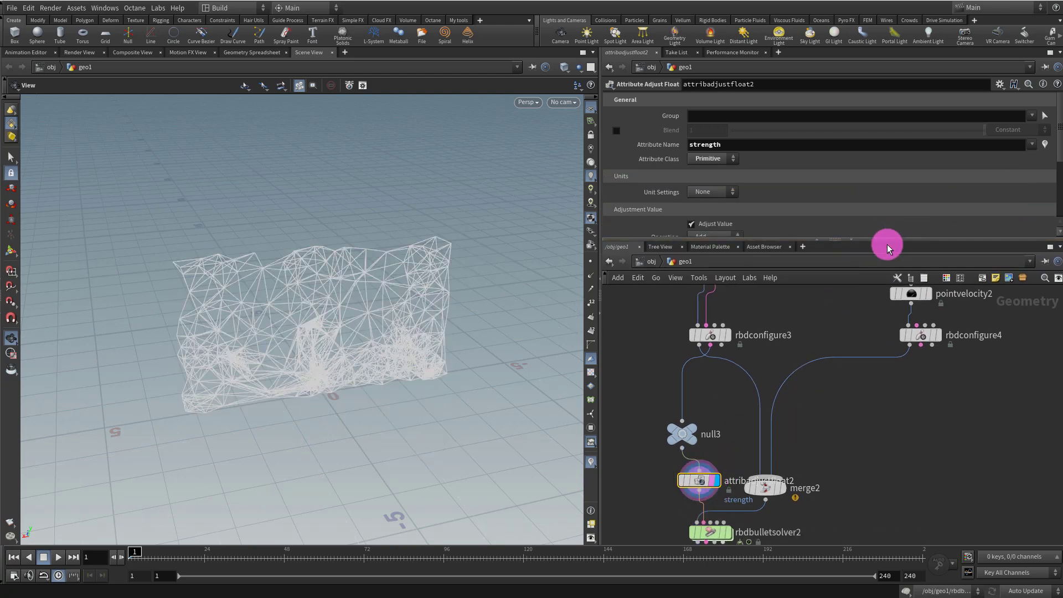
# Set the strength adjustment's operation to Multiply and its pattern type to Line
pyautogui.moveTo(890, 248); pyautogui.dragTo(803, 305)
pyautogui.click(716, 237)
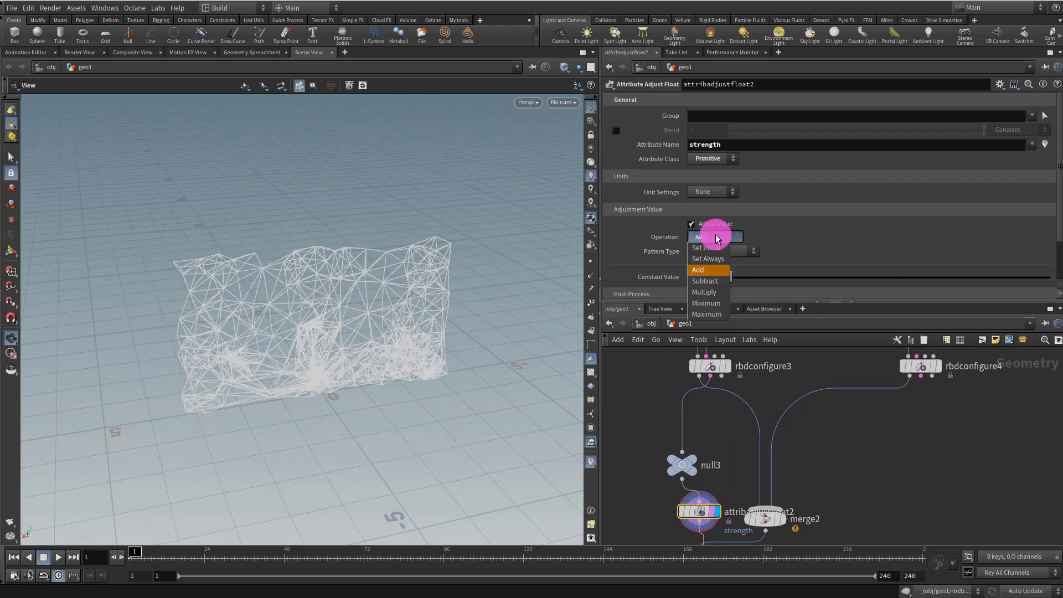
pyautogui.click(704, 292)
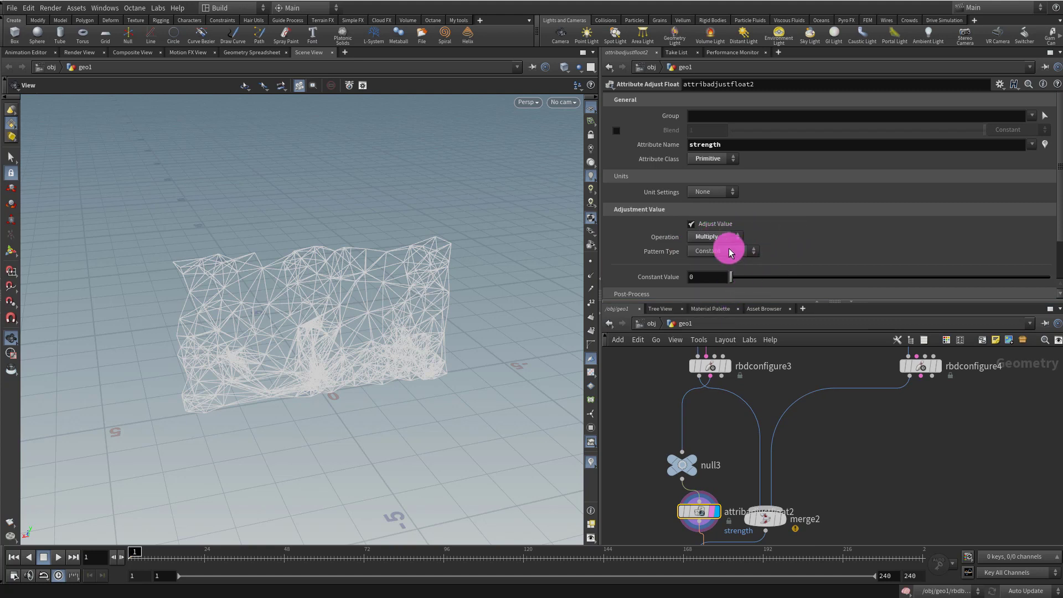
pyautogui.click(730, 252)
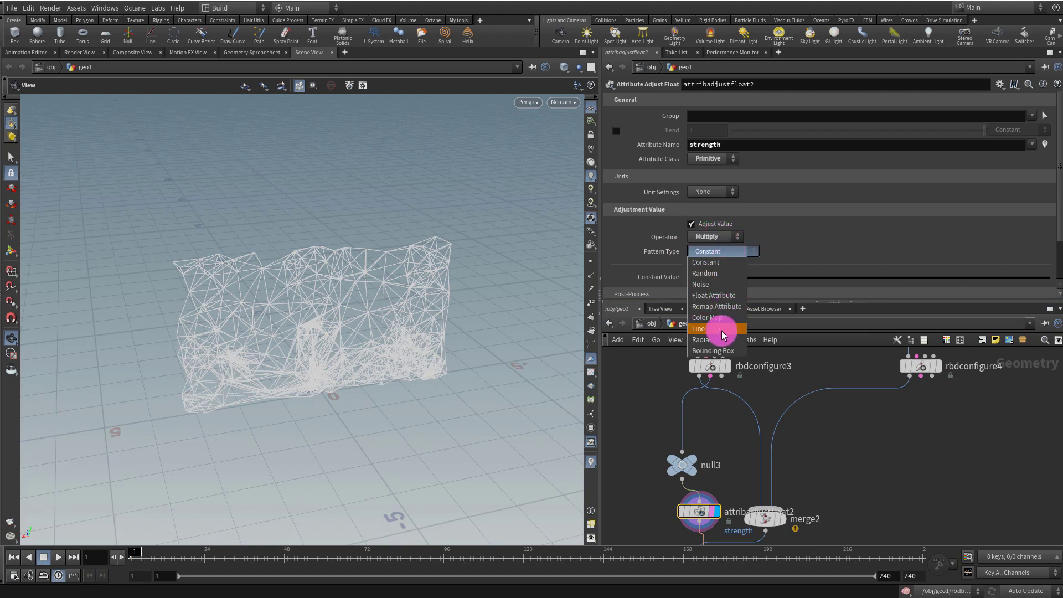
pyautogui.click(702, 328)
# Visualize the strength attribute on the constraints and draw the gradient line across the full width of the wall
pyautogui.press('Return')
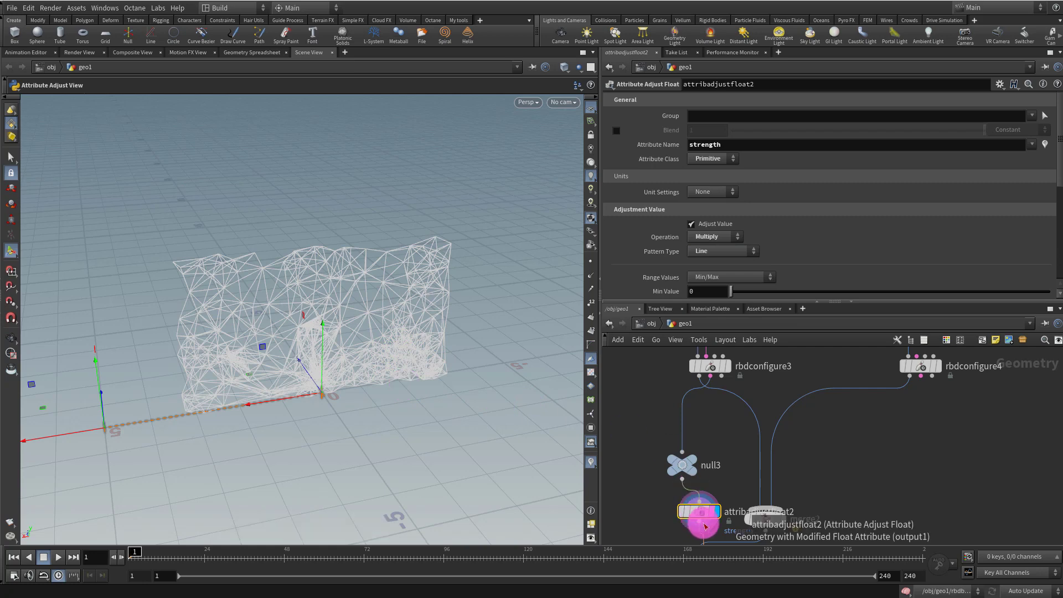
pyautogui.click(667, 510)
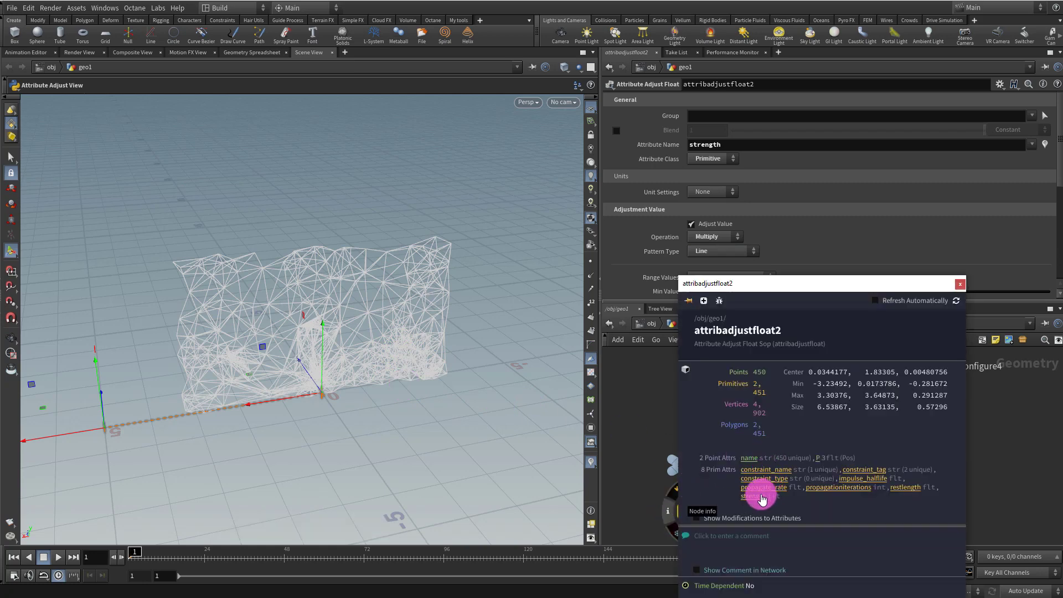
pyautogui.keyDown('alt'); pyautogui.moveTo(507, 421); pyautogui.dragTo(443, 432); pyautogui.keyUp('alt')
pyautogui.scroll(-2, 442, 432)
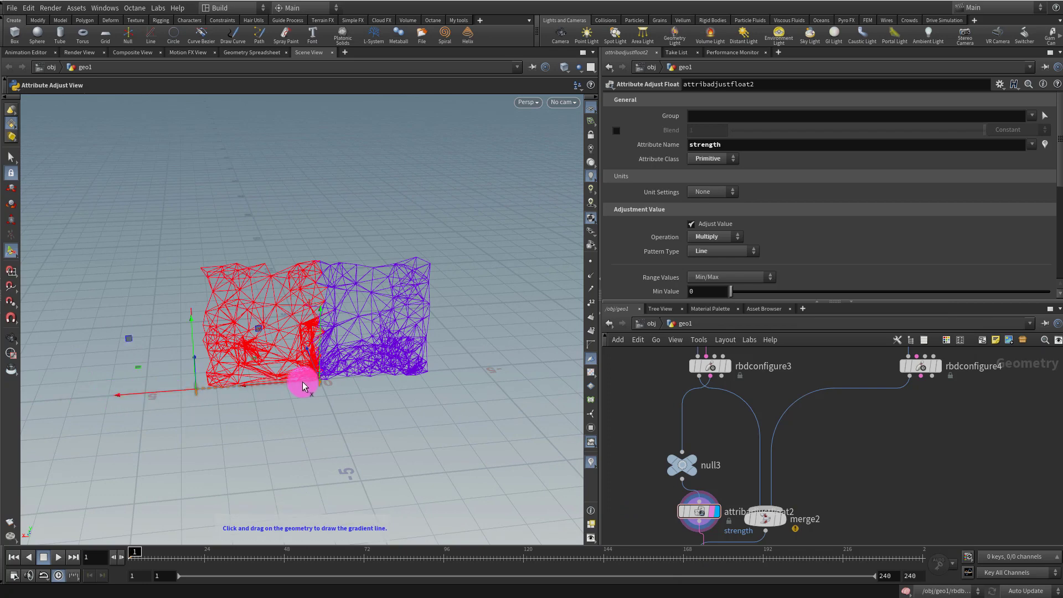
pyautogui.moveTo(303, 386); pyautogui.dragTo(416, 379)
# Shape the Remap Ramp with full strength at both ends and a flat zero section in the middle
pyautogui.scroll(-3, 725, 257)
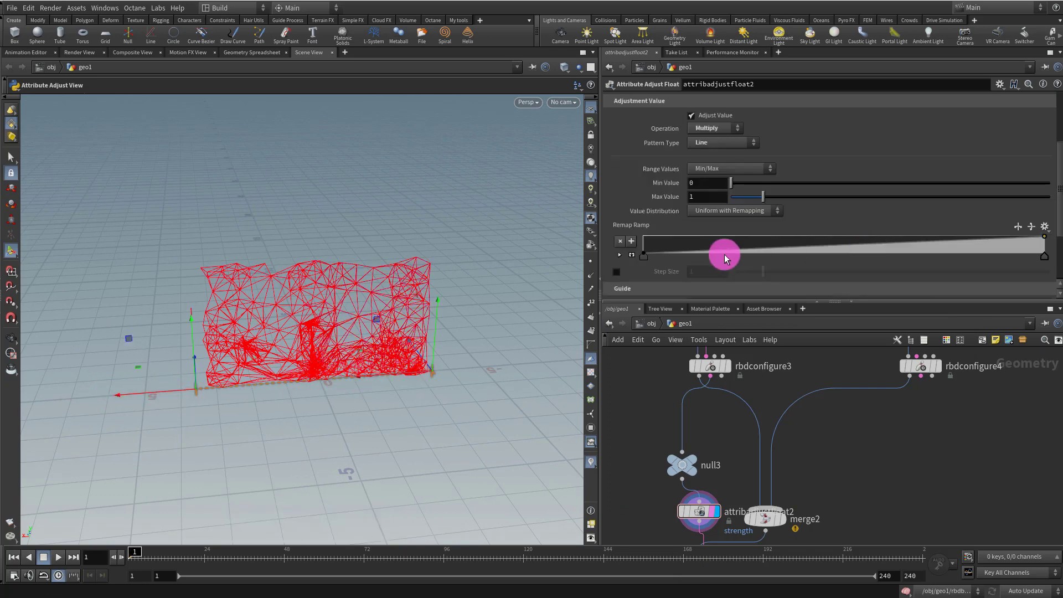
pyautogui.moveTo(644, 255); pyautogui.dragTo(544, 239)
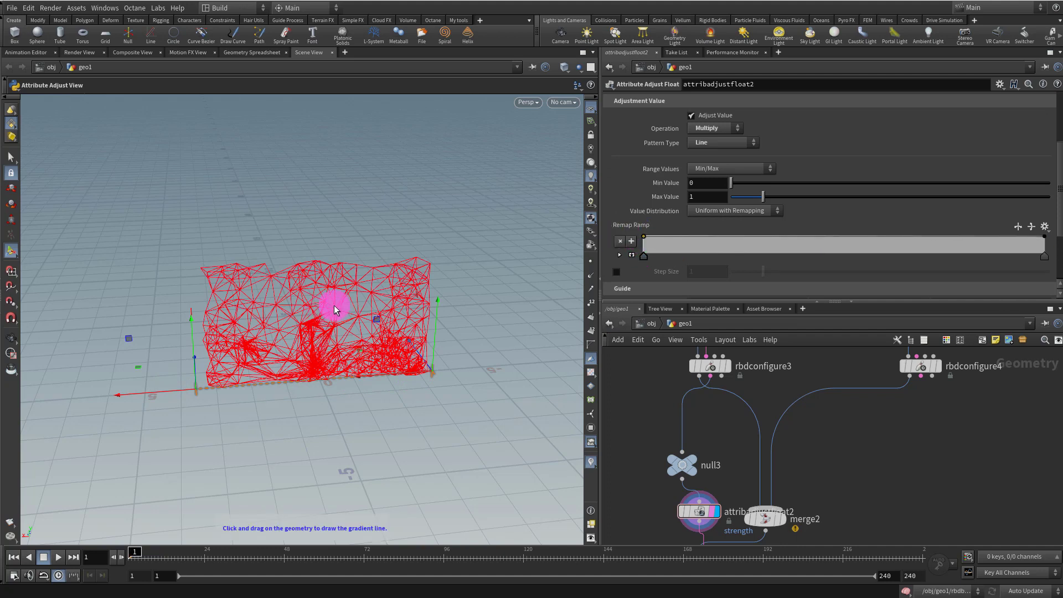
pyautogui.click(760, 236)
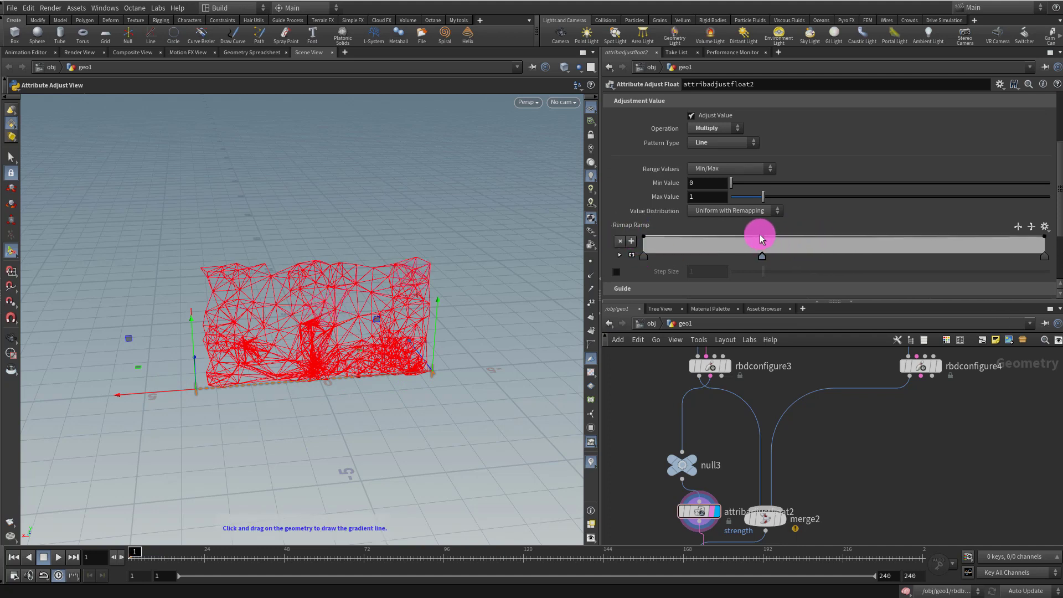
pyautogui.moveTo(780, 241); pyautogui.dragTo(780, 260)
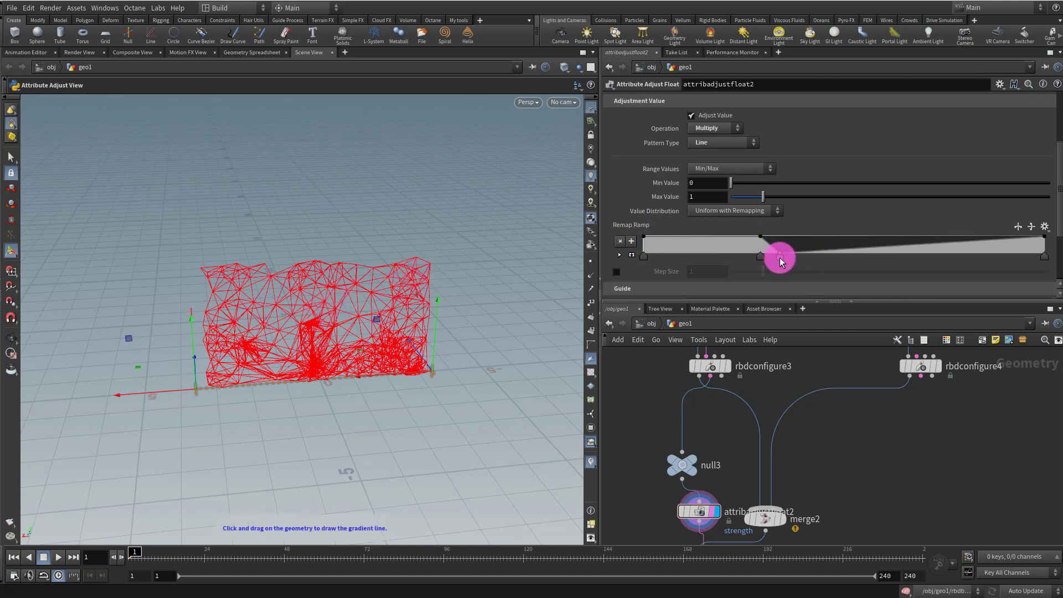
pyautogui.click(902, 254)
pyautogui.moveTo(933, 235); pyautogui.dragTo(907, 255)
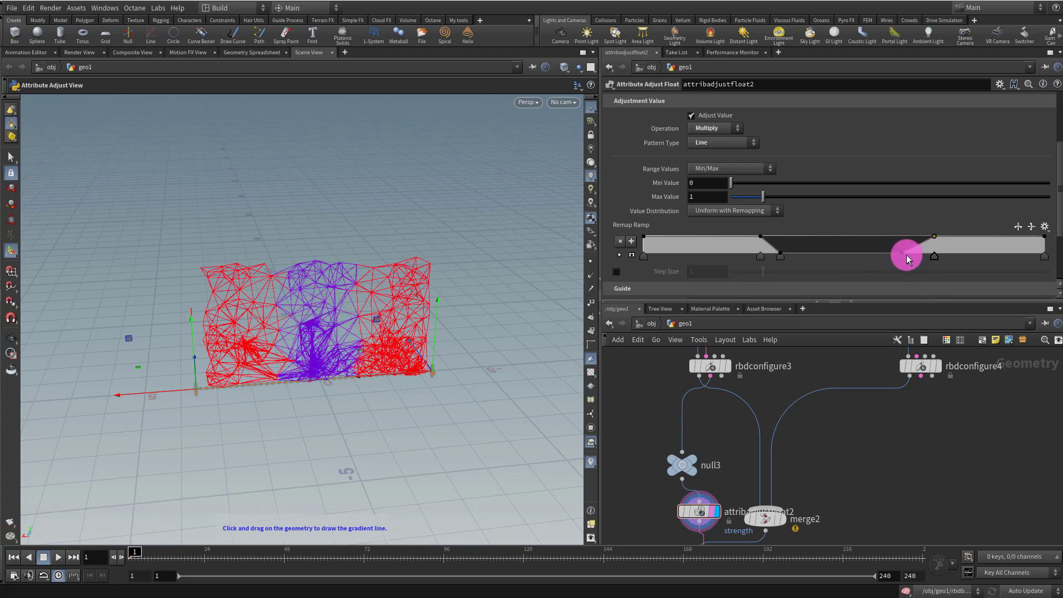
# Select and display the RBD Bullet Solver, then play the simulation and stop it after the sphere breaks through the wall
pyautogui.moveTo(851, 411); pyautogui.dragTo(867, 266, button='middle')
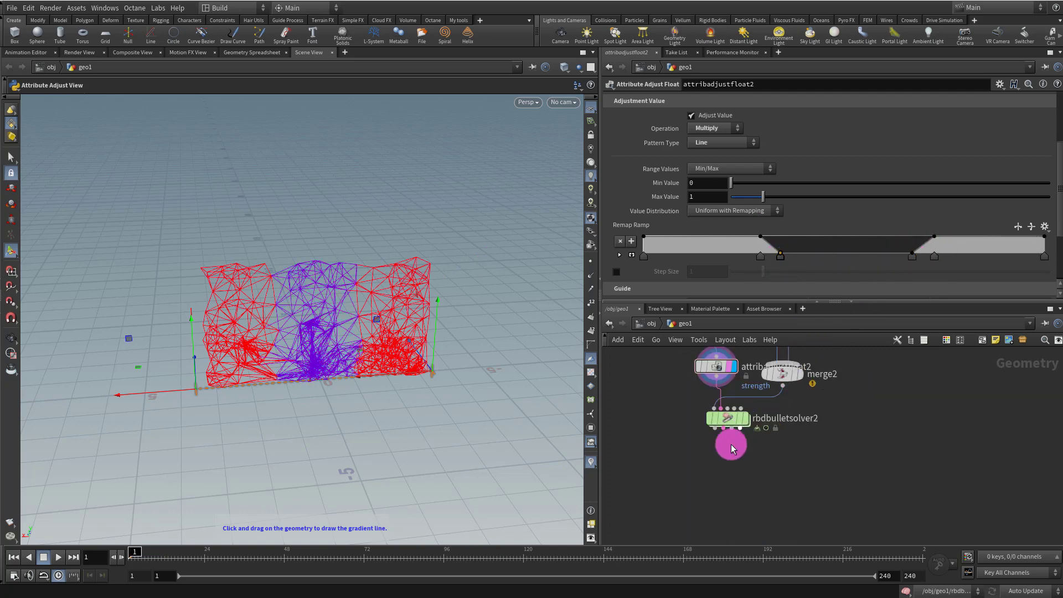
pyautogui.click(743, 419)
pyautogui.click(724, 418)
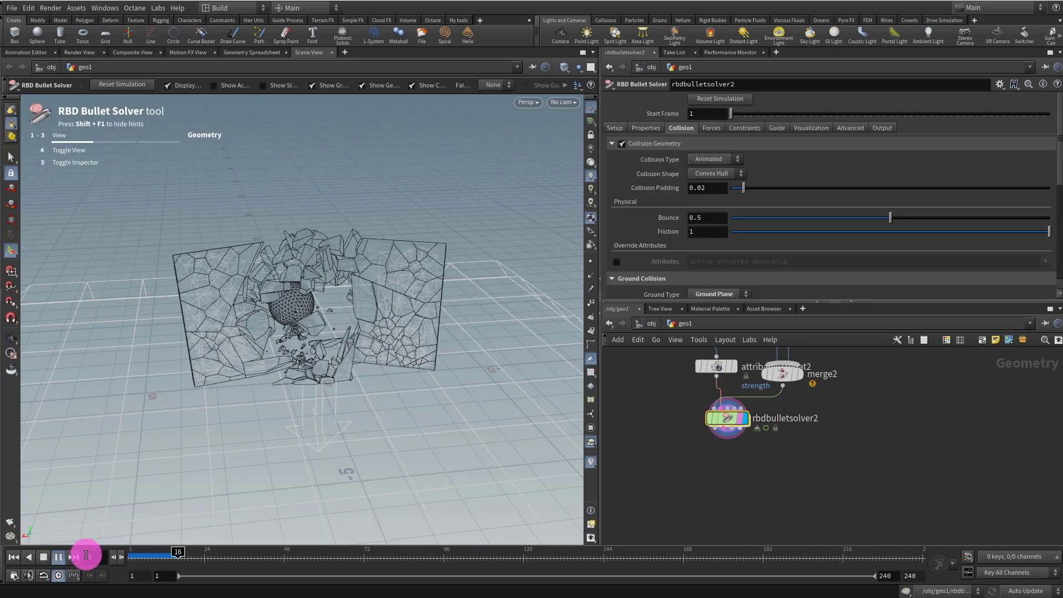
pyautogui.click(43, 557)
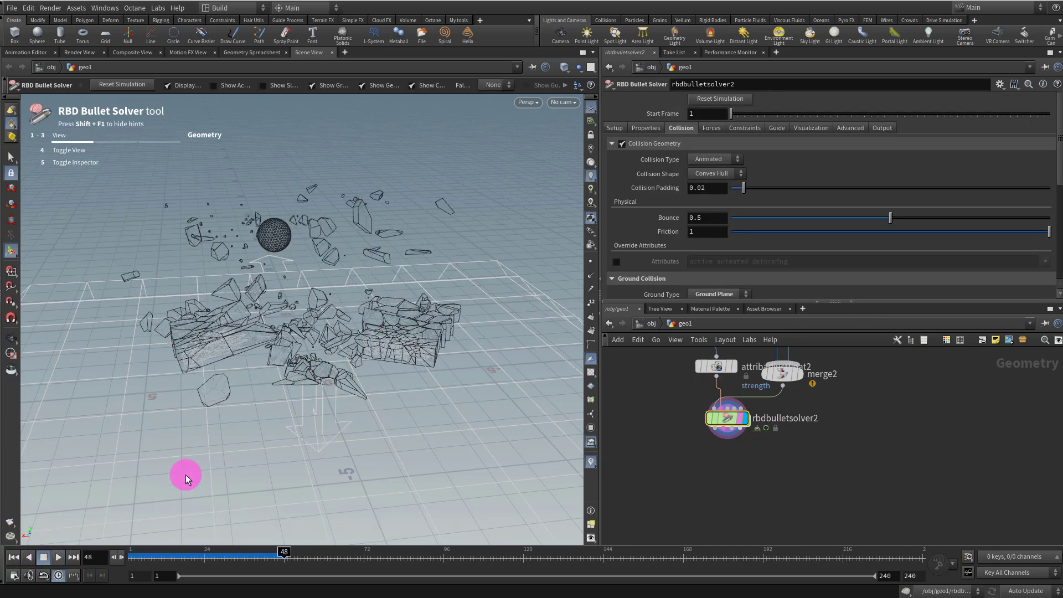
# Replay the wall collision in shaded view from a new angle and return to the first frame
pyautogui.press('w')
pyautogui.keyDown('alt'); pyautogui.moveTo(415, 279); pyautogui.dragTo(410, 336); pyautogui.keyUp('alt')
pyautogui.click(52, 557)
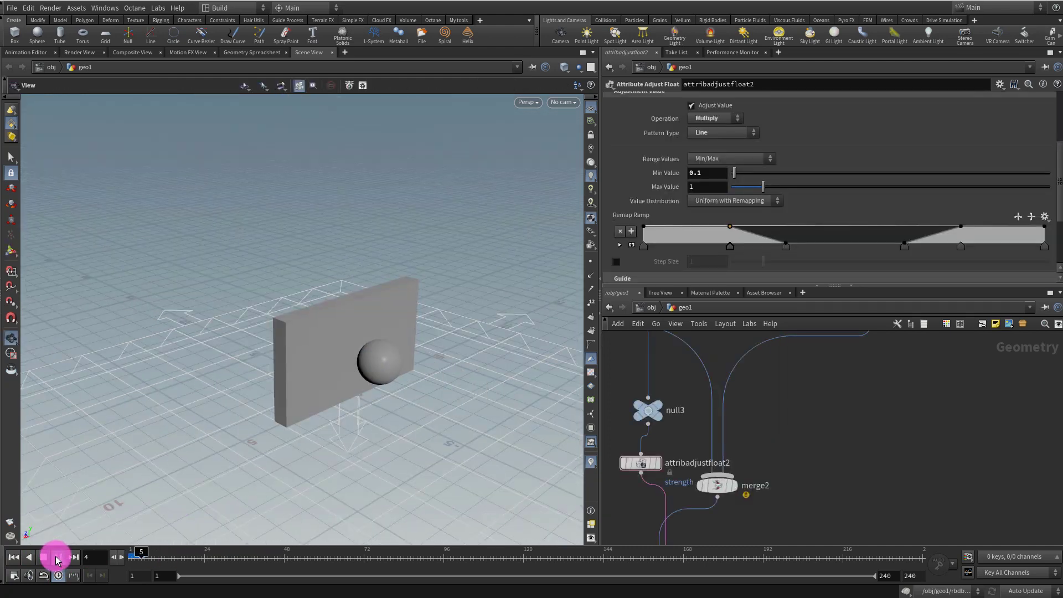
pyautogui.click(45, 557)
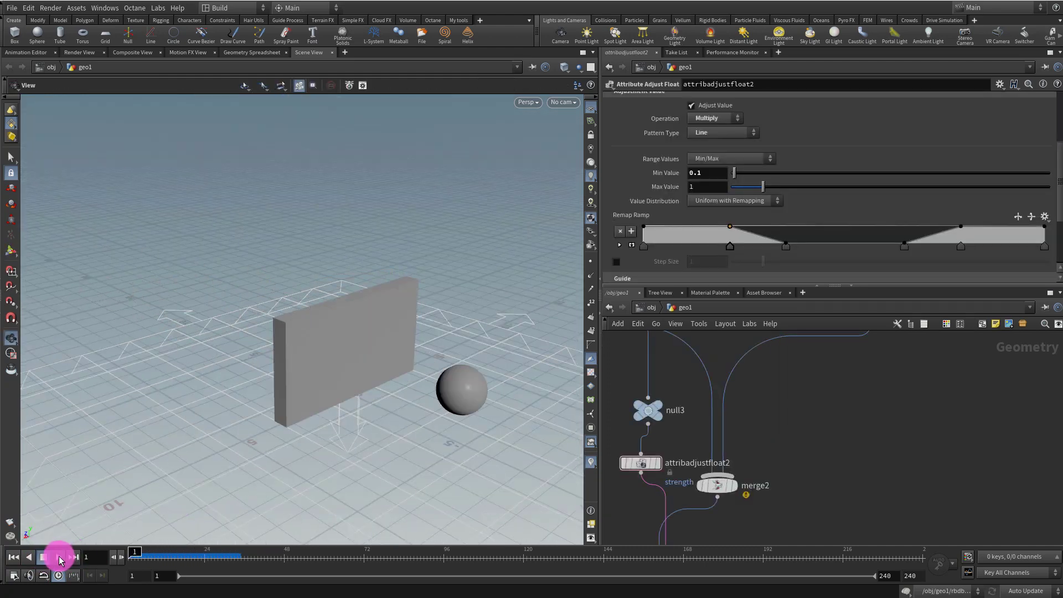
pyautogui.click(57, 557)
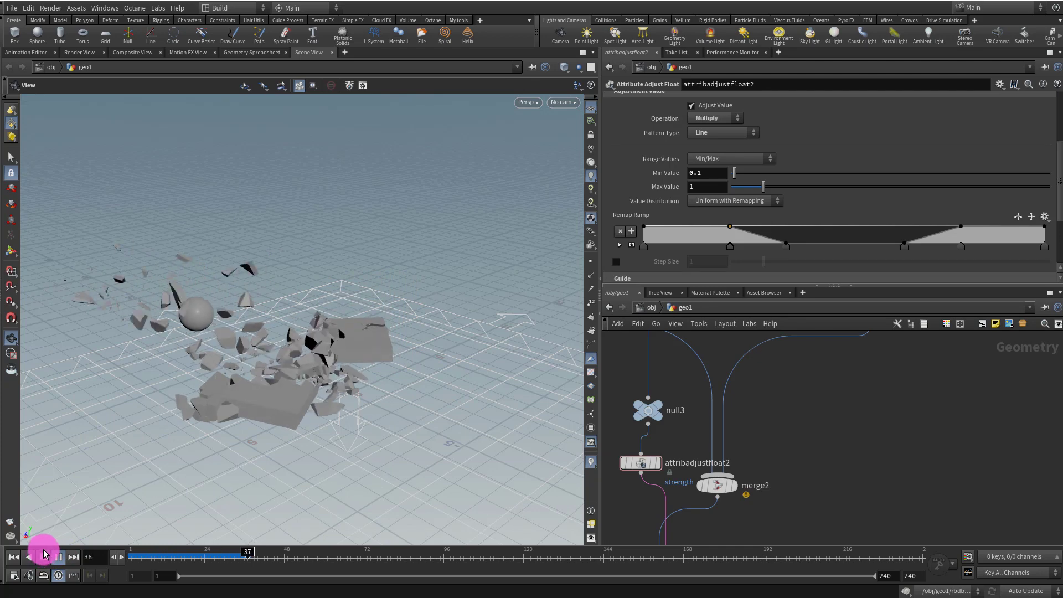
pyautogui.click(13, 557)
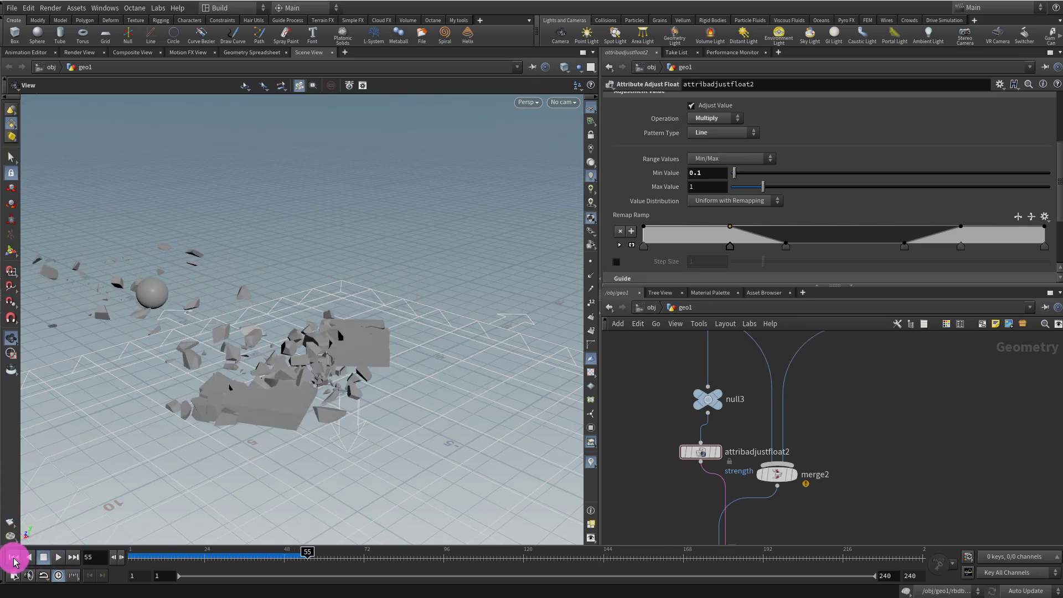
pyautogui.moveTo(890, 406); pyautogui.dragTo(880, 463, button='middle')
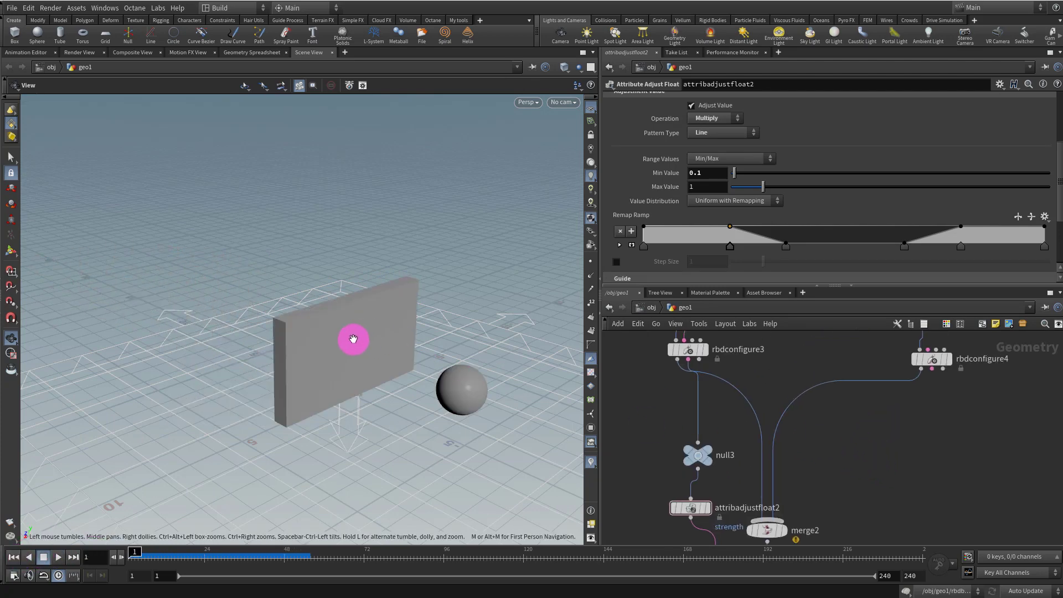
pyautogui.moveTo(159, 554); pyautogui.dragTo(134, 553)
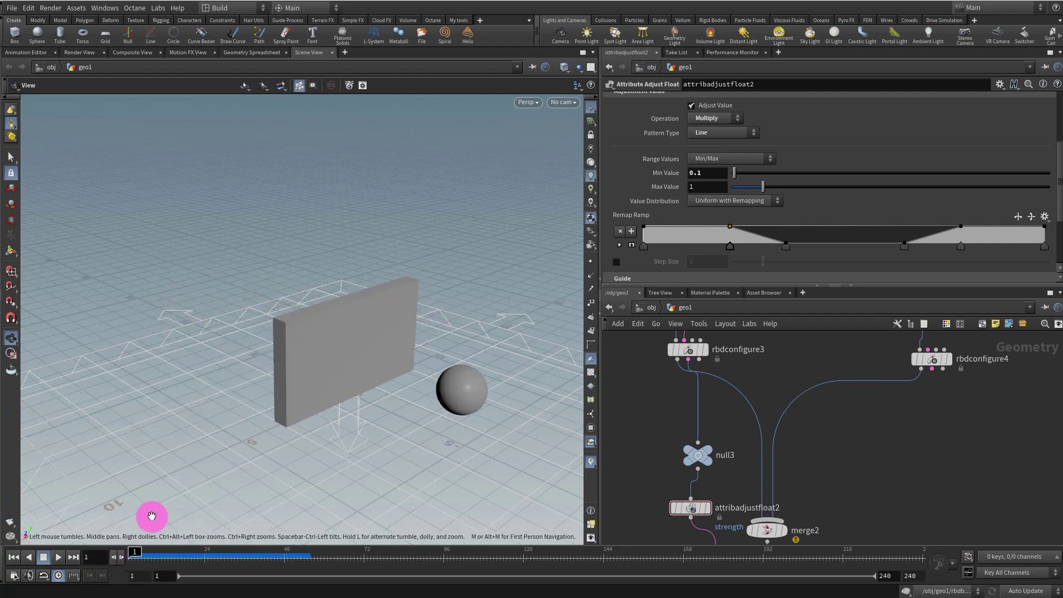
# Move null3 and attribadjustfloat2 together, clear of the wire from rbdconfigure3 to merge2
pyautogui.moveTo(655, 437); pyautogui.dragTo(695, 532)
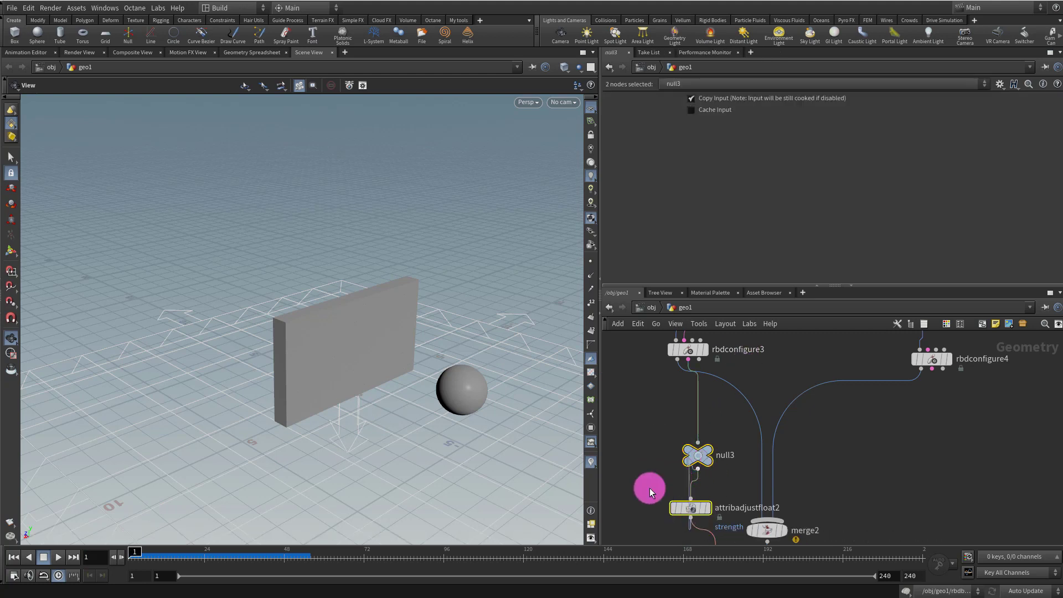
pyautogui.moveTo(696, 452); pyautogui.dragTo(651, 457)
pyautogui.click(736, 446)
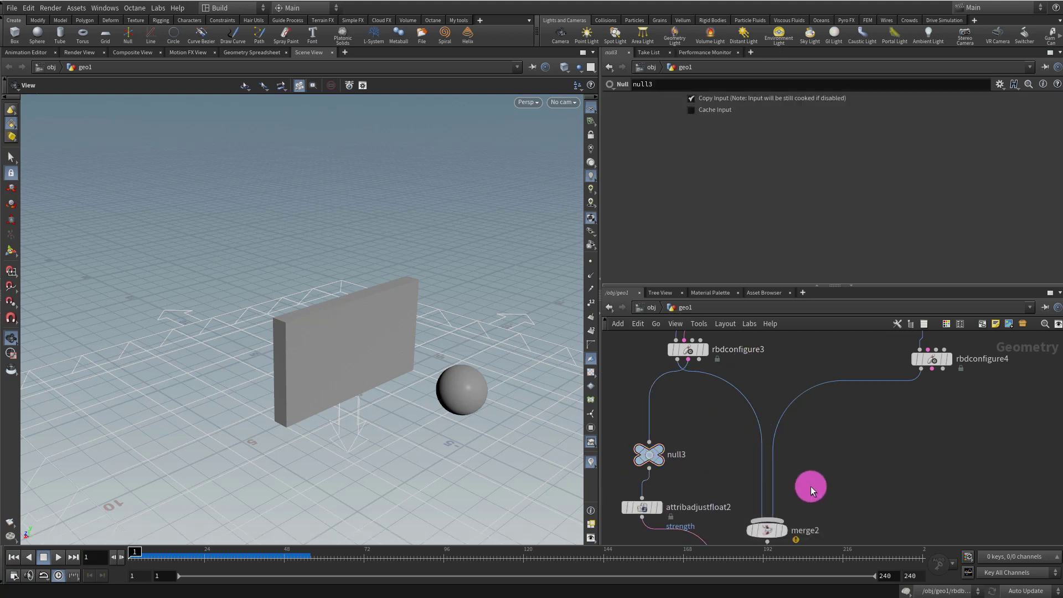
# Add an Attribute Adjust Integer node and insert it on the geometry wire between rbdconfigure3 and merge2
pyautogui.moveTo(810, 486); pyautogui.dragTo(804, 354, button='middle')
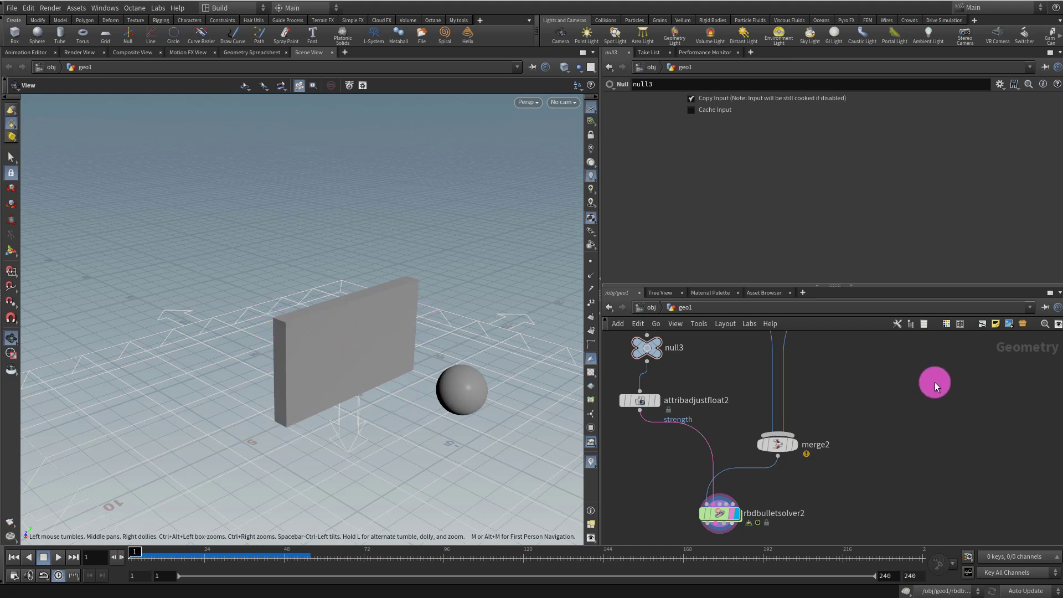
pyautogui.moveTo(934, 382); pyautogui.dragTo(832, 481, button='middle')
pyautogui.press('Tab')
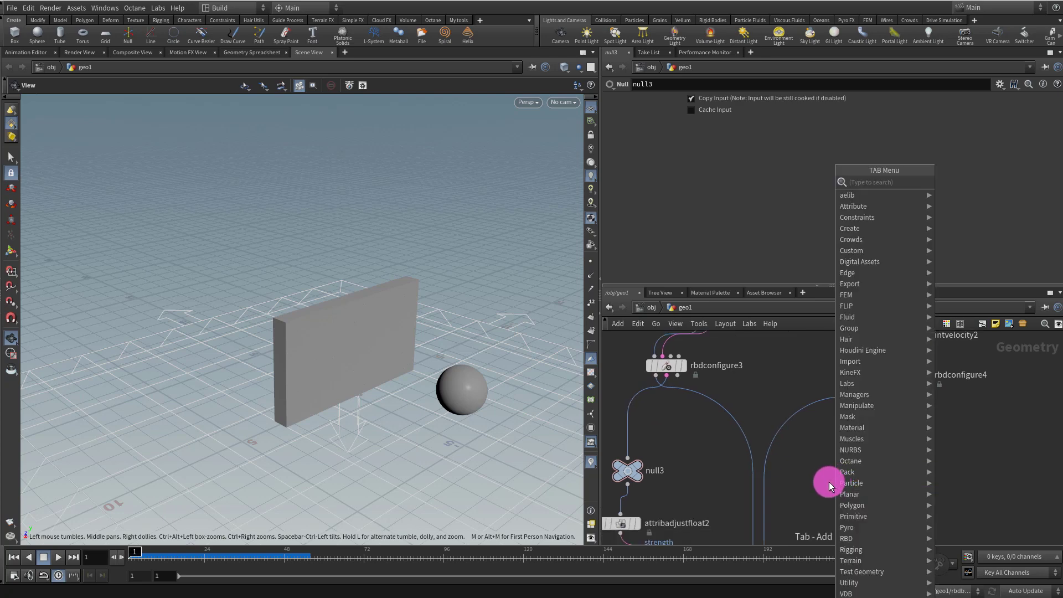
pyautogui.write('int')
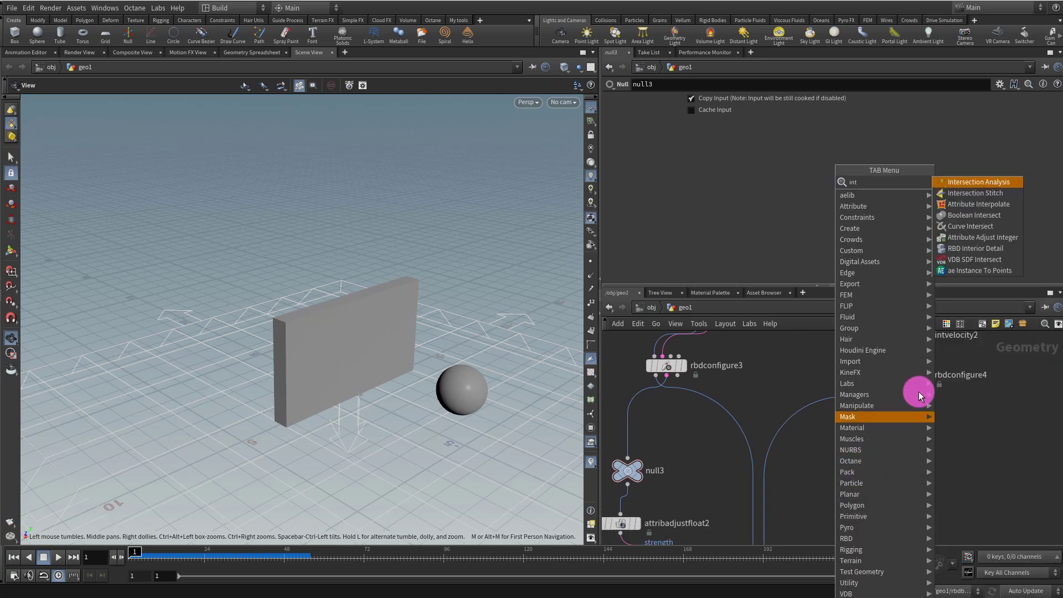
pyautogui.click(982, 237)
pyautogui.click(689, 441)
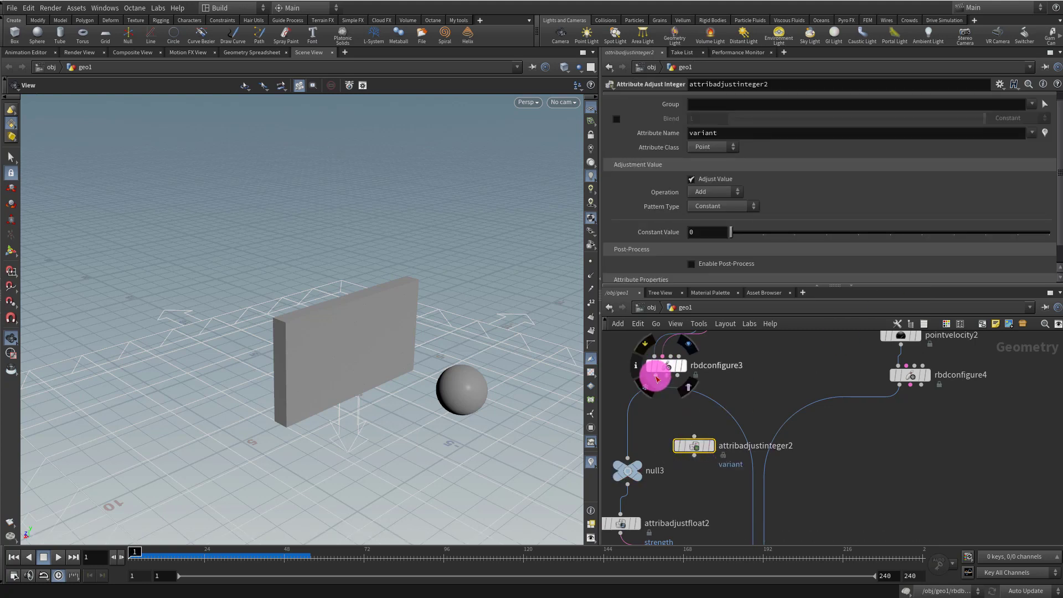
pyautogui.moveTo(688, 449)
pyautogui.mouseDown()
pyautogui.moveTo(739, 440)
pyautogui.moveTo(699, 452)
pyautogui.mouseUp()
# Set the integer adjustment's attribute name to active and its operation to Set Always, then test the simulation
pyautogui.click(705, 130)
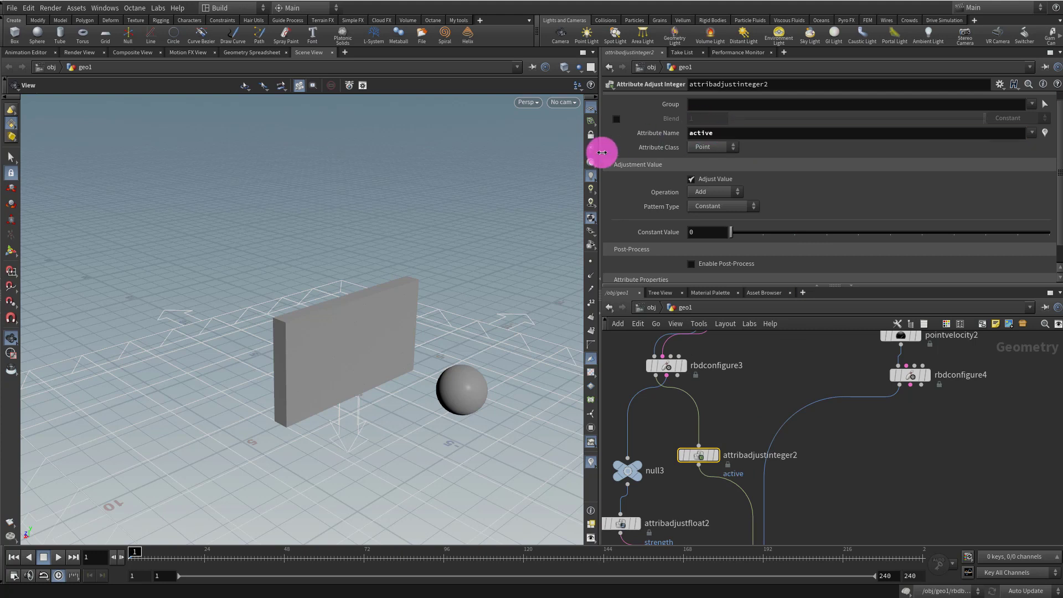
pyautogui.click(716, 191)
pyautogui.click(713, 211)
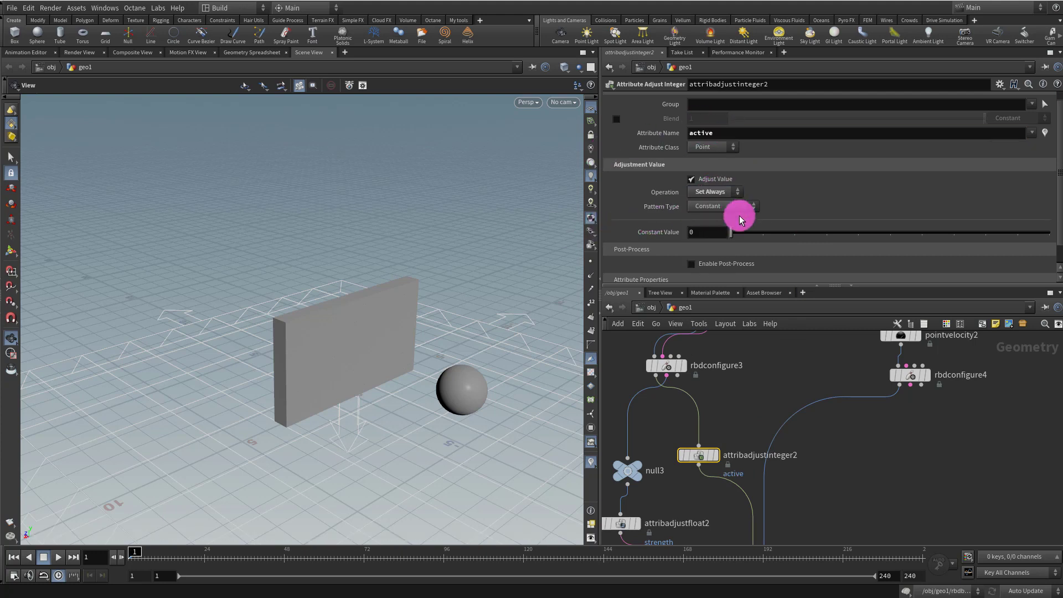
pyautogui.click(889, 456)
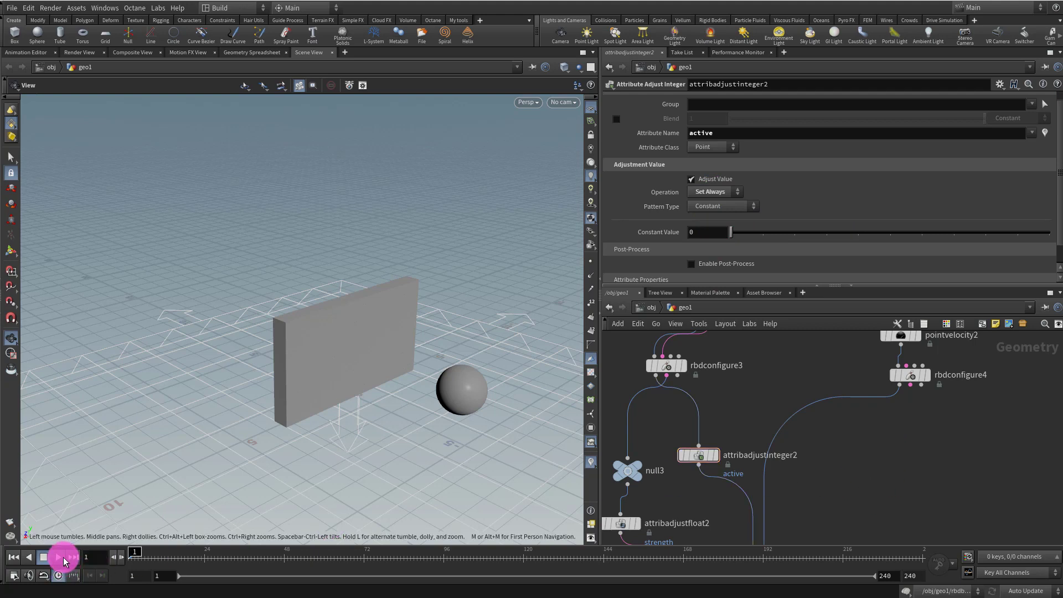
pyautogui.click(62, 557)
pyautogui.click(44, 560)
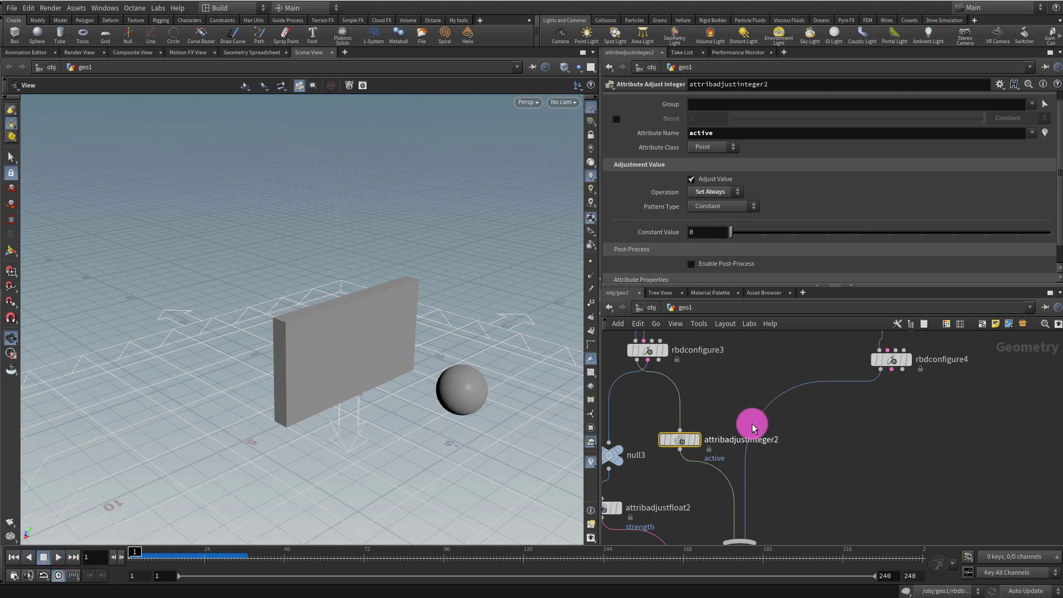
# Insert a copy of the active adjustment on the wire between rbdconfigure4 and merge2 with a Constant Value of 1
pyautogui.hotkey('ctrl', 'v')
pyautogui.moveTo(822, 441); pyautogui.dragTo(761, 420)
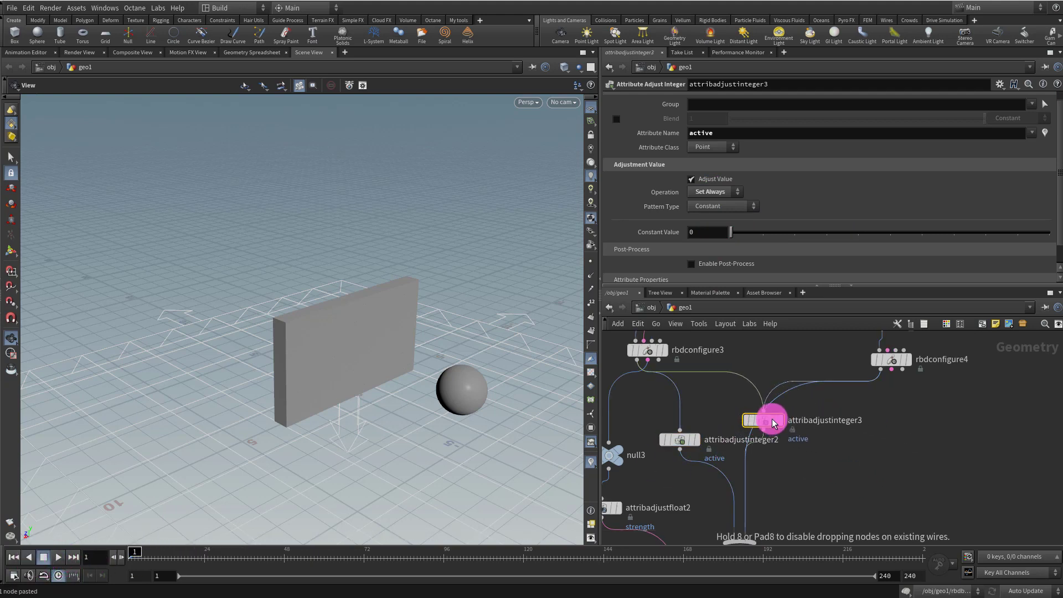
pyautogui.press('Return')
pyautogui.click(815, 510)
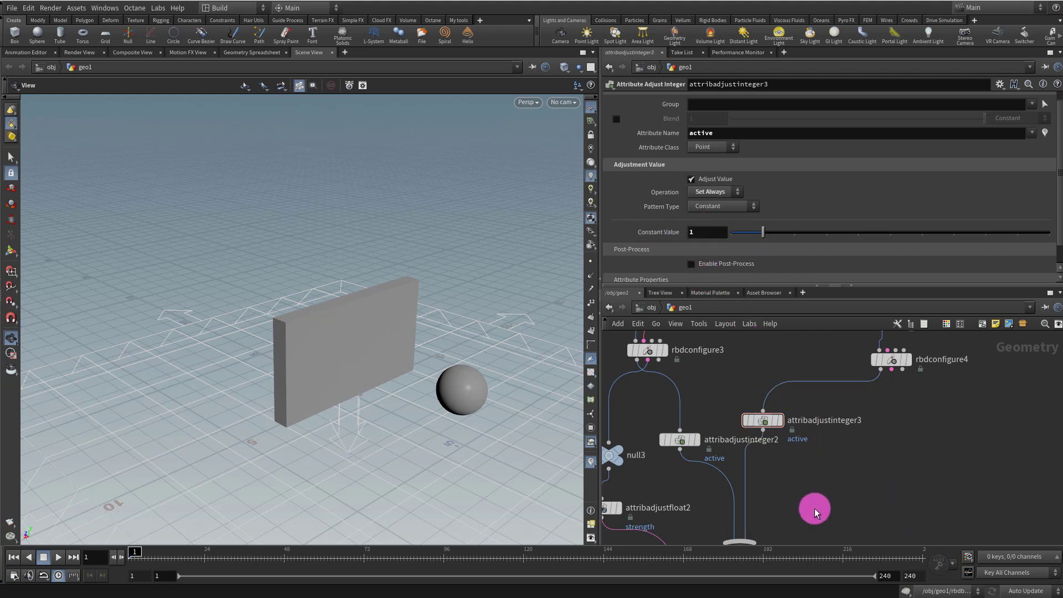
# Play the simulation, return to the first frame, and check the Bullet Data settings on rbdconfigure3
pyautogui.click(55, 560)
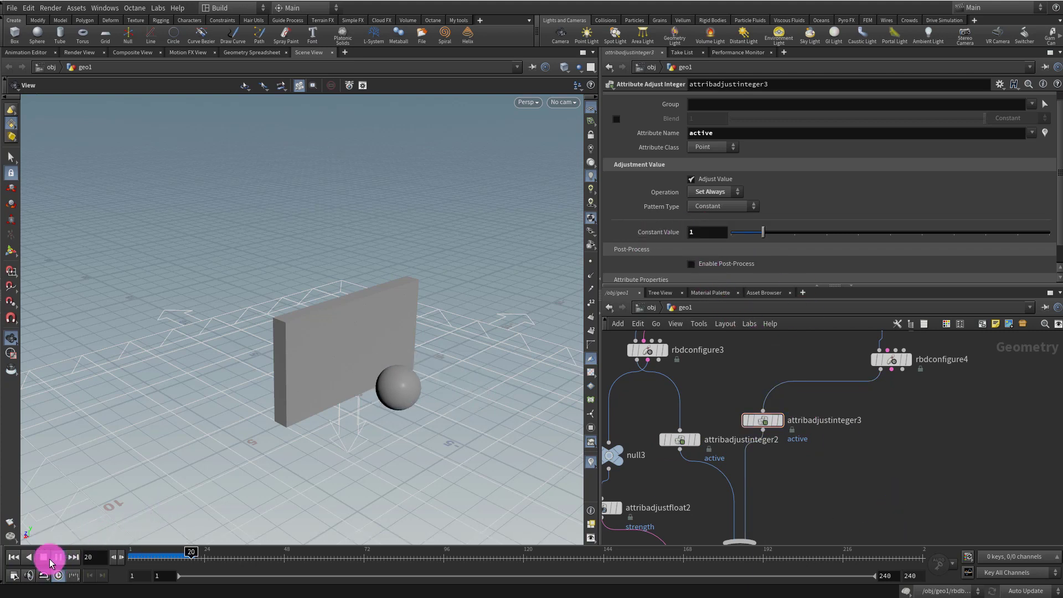
pyautogui.click(13, 557)
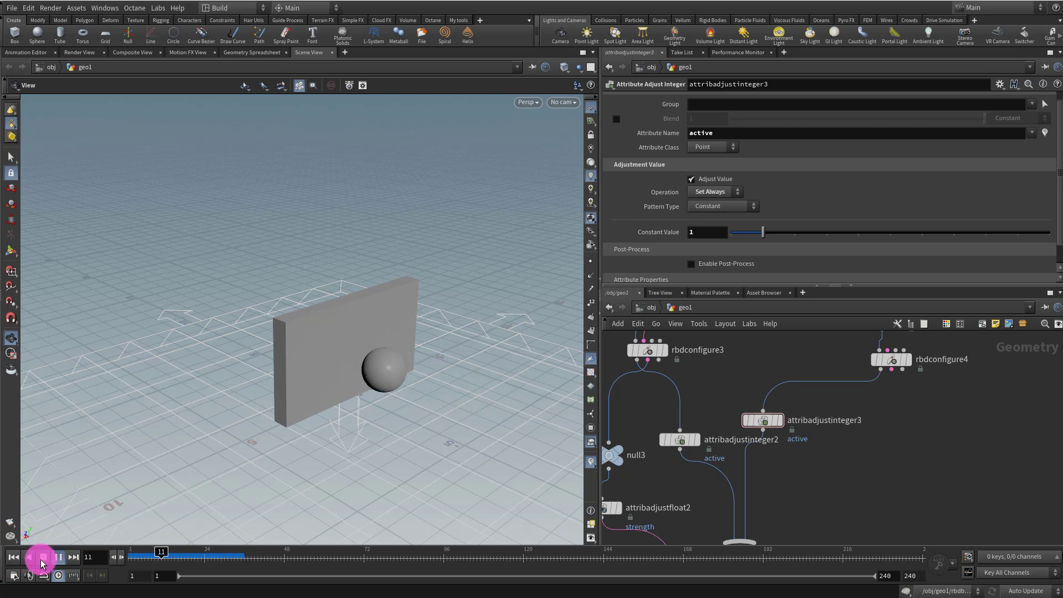
pyautogui.click(14, 557)
pyautogui.click(662, 356)
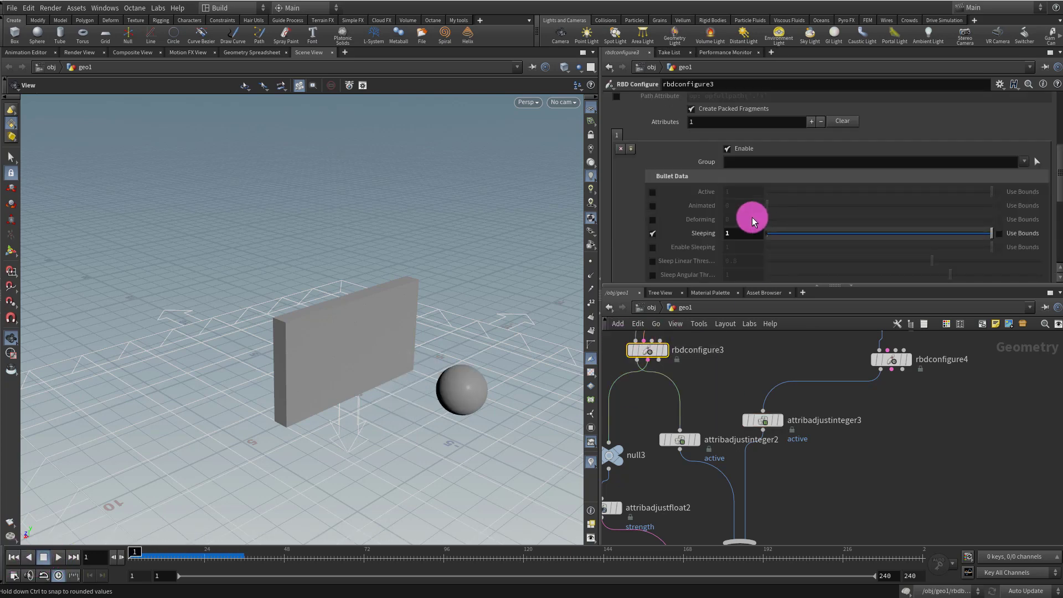
# Give the wall's active adjustment a Line pattern drawn across the wall's full width, with a Max Value of 1
pyautogui.moveTo(764, 421); pyautogui.dragTo(852, 450)
pyautogui.click(687, 439)
pyautogui.moveTo(772, 369); pyautogui.dragTo(779, 339, button='middle')
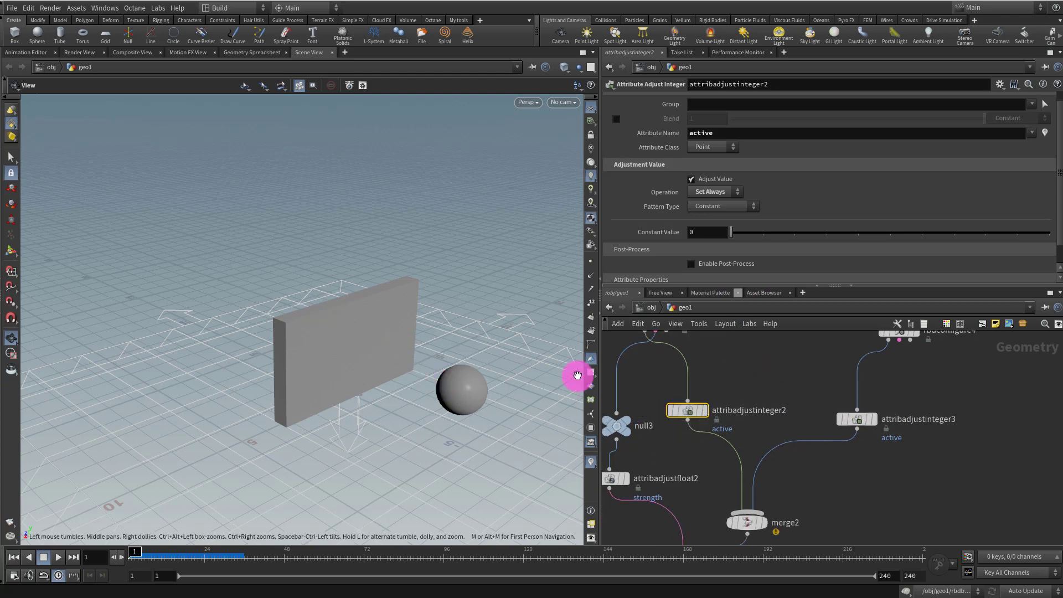
pyautogui.click(711, 206)
pyautogui.click(700, 283)
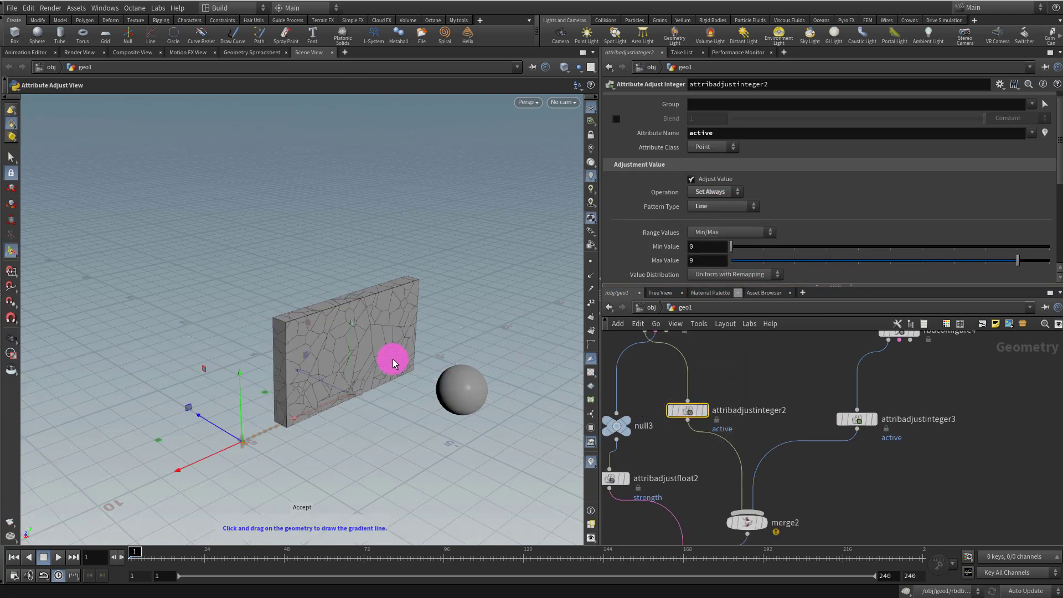
pyautogui.keyDown('alt'); pyautogui.moveTo(420, 363); pyautogui.dragTo(323, 374); pyautogui.keyUp('alt')
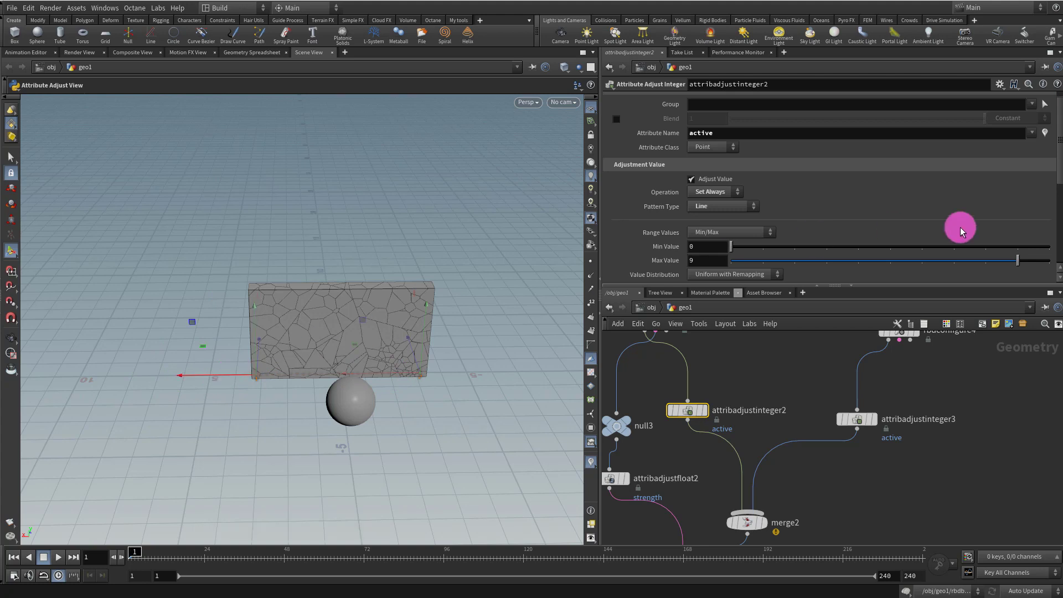
pyautogui.click(767, 260)
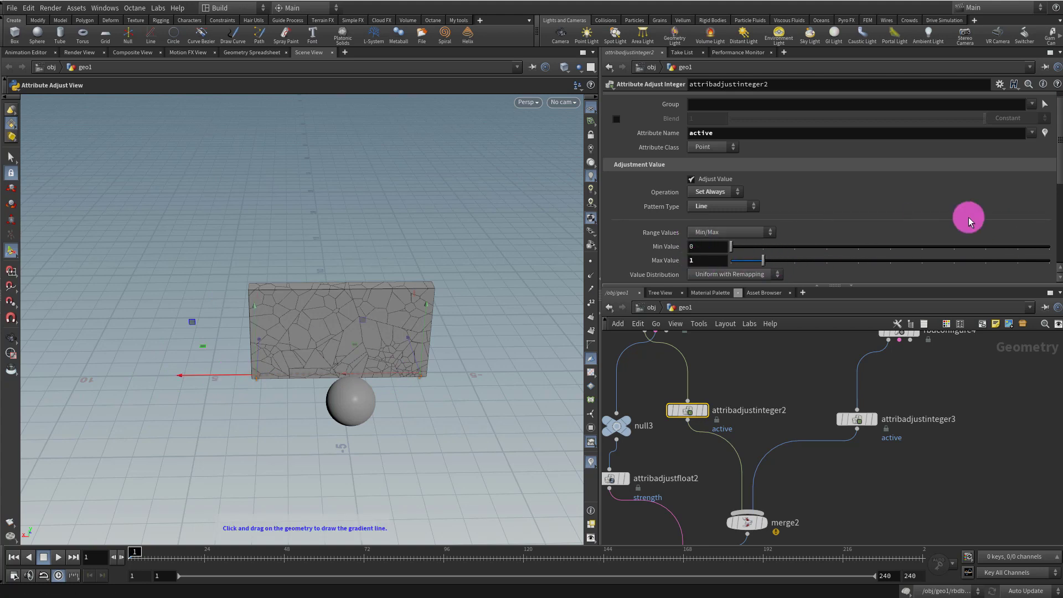
# Shape the active Remap Ramp with zero at both ends and full value across the middle, then play the simulation
pyautogui.moveTo(1057, 177); pyautogui.dragTo(1044, 228)
pyautogui.moveTo(1042, 188); pyautogui.dragTo(1046, 209)
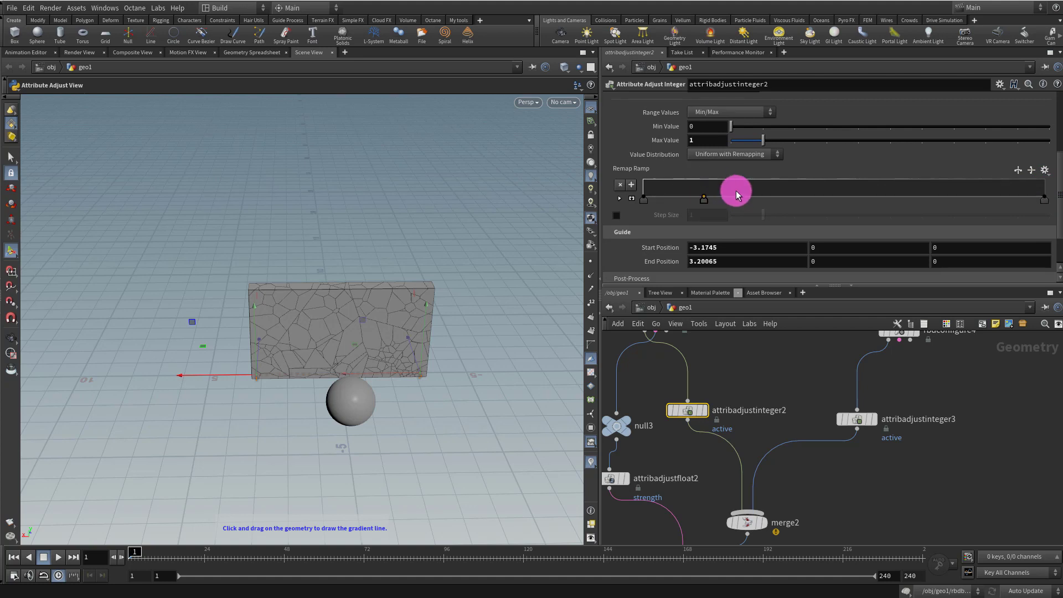
pyautogui.moveTo(736, 191); pyautogui.dragTo(735, 177)
pyautogui.moveTo(951, 189); pyautogui.dragTo(994, 201)
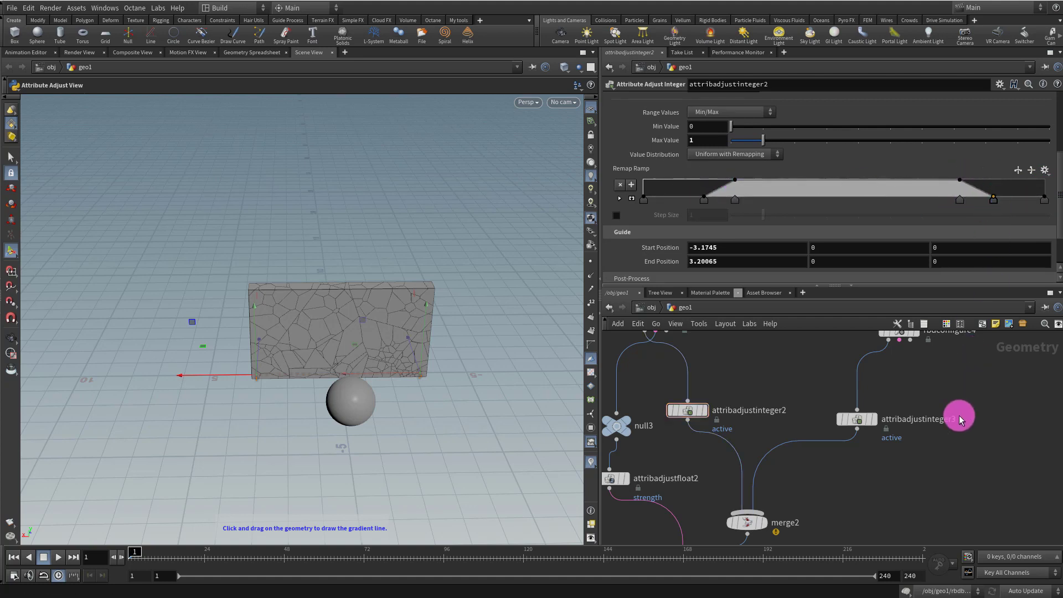
pyautogui.click(57, 559)
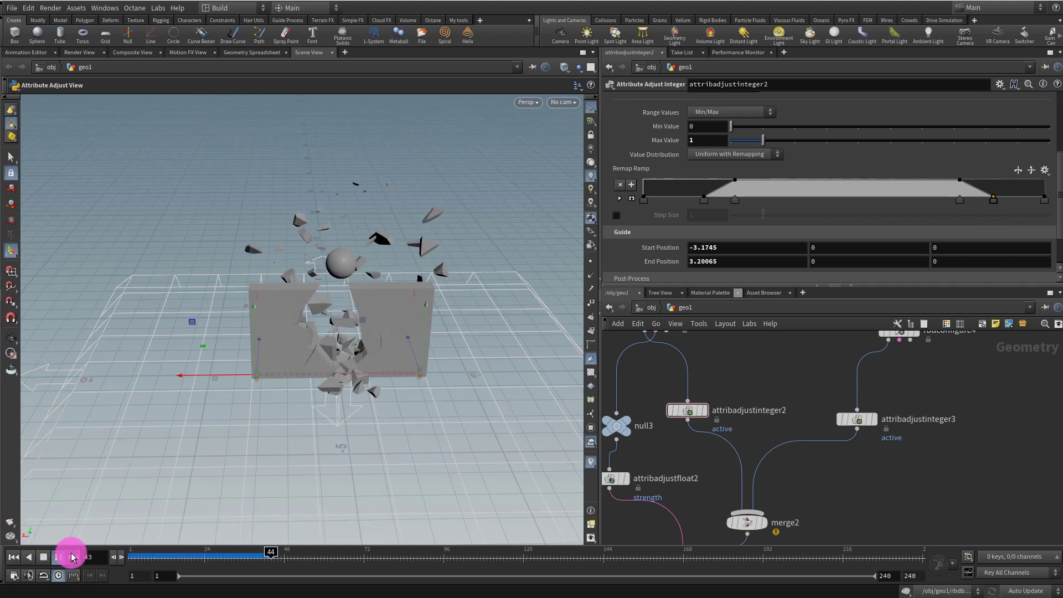
# Widen the flat zero section of the strength adjustment's Remap Ramp by moving its inner points outward on both sides
pyautogui.moveTo(666, 462); pyautogui.dragTo(719, 413, button='middle')
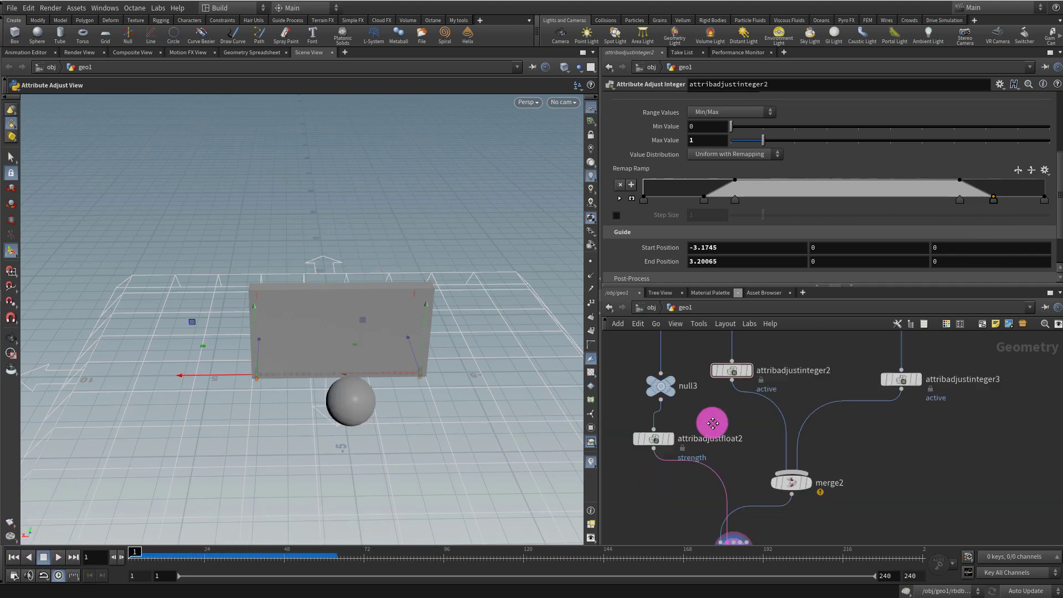
pyautogui.moveTo(718, 410); pyautogui.dragTo(627, 468)
pyautogui.click(735, 224)
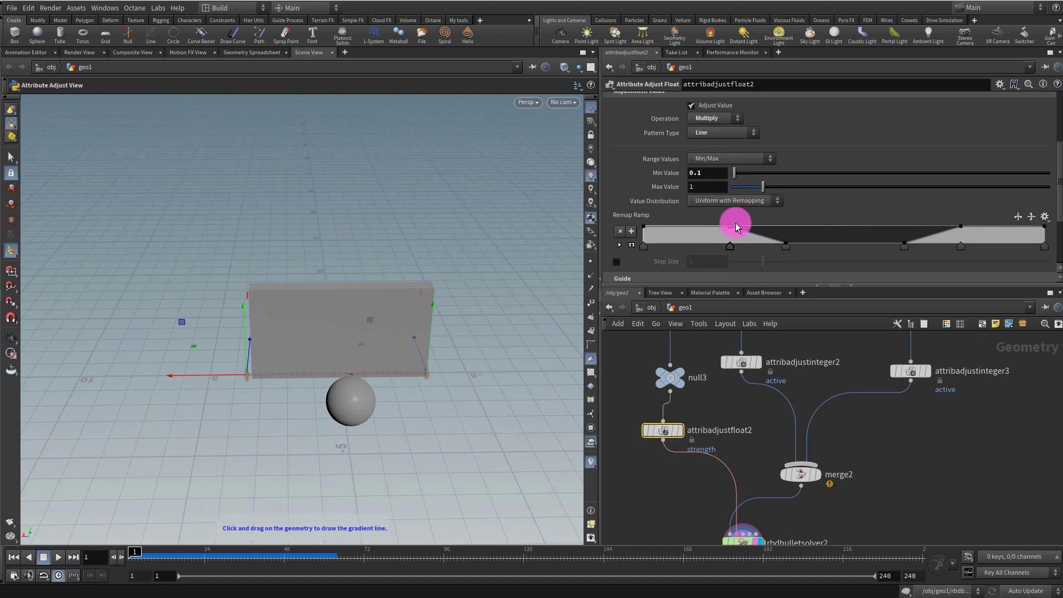
pyautogui.moveTo(759, 253); pyautogui.dragTo(749, 247)
pyautogui.click(1010, 264)
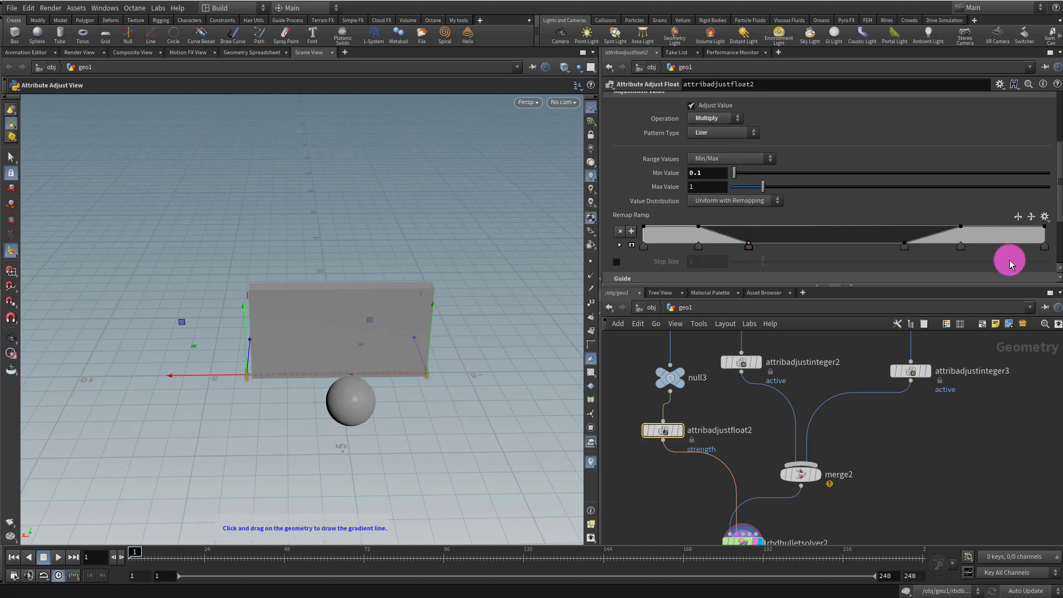
pyautogui.moveTo(906, 245); pyautogui.dragTo(945, 249)
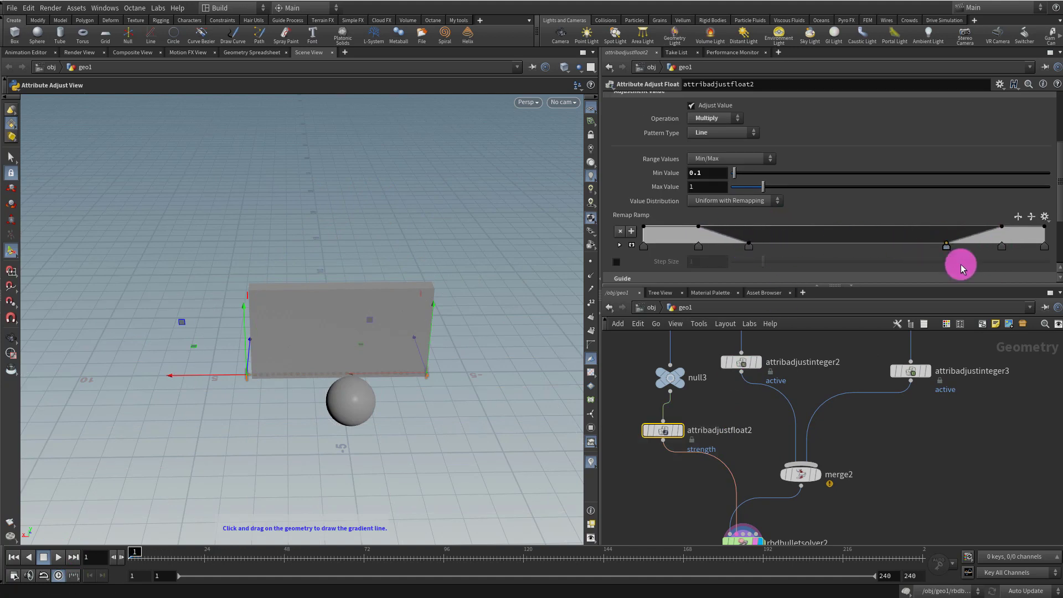
pyautogui.click(981, 410)
# Play the simulation with the widened weak zone, stop it after the sphere breaks through, and rewind
pyautogui.click(60, 555)
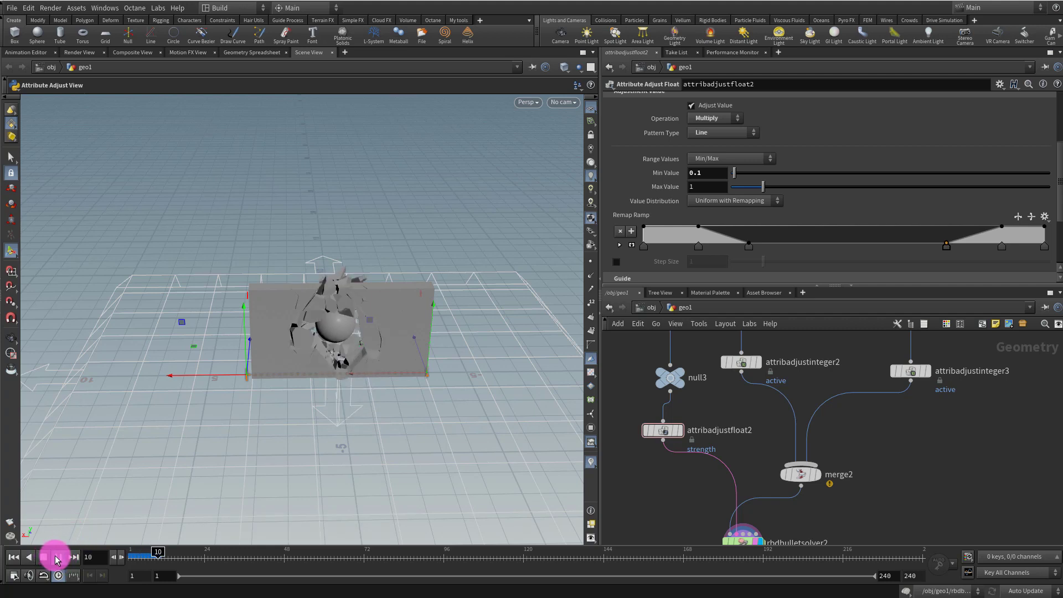
pyautogui.click(43, 557)
pyautogui.click(14, 556)
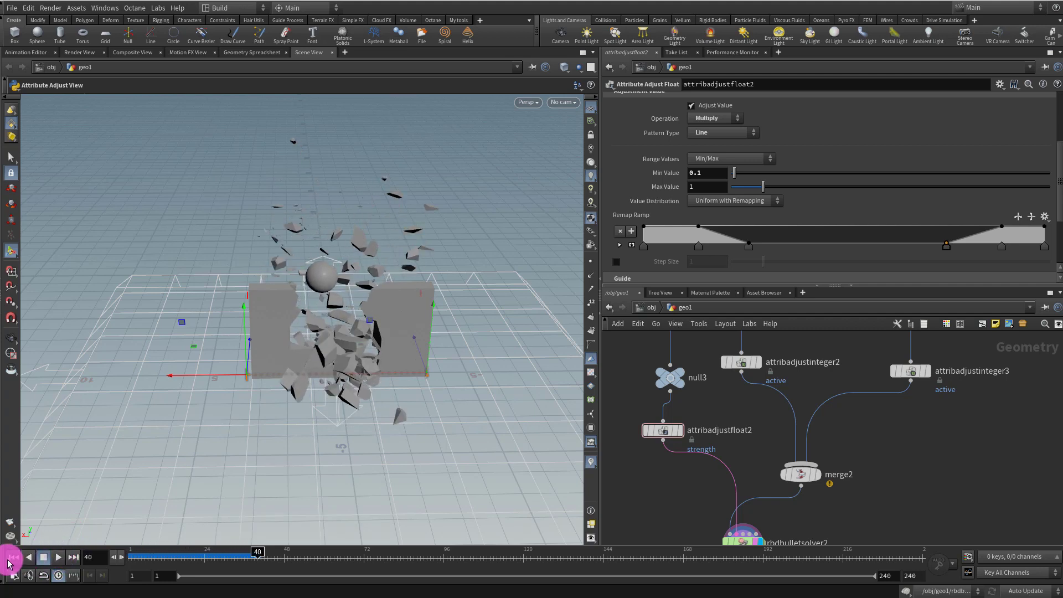
# Set the strength adjustment's Min Value to 0.71
pyautogui.moveTo(733, 173); pyautogui.dragTo(757, 180)
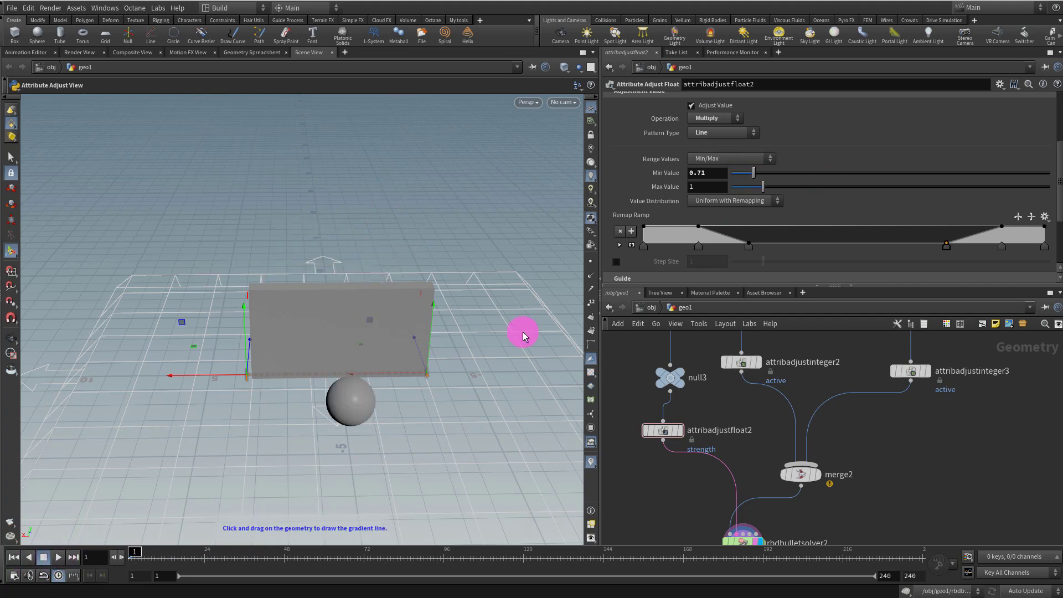
# Play the simulation with the new minimum strength, stop it after the sphere smashes through the wall, and rewind to the first frame
pyautogui.click(59, 558)
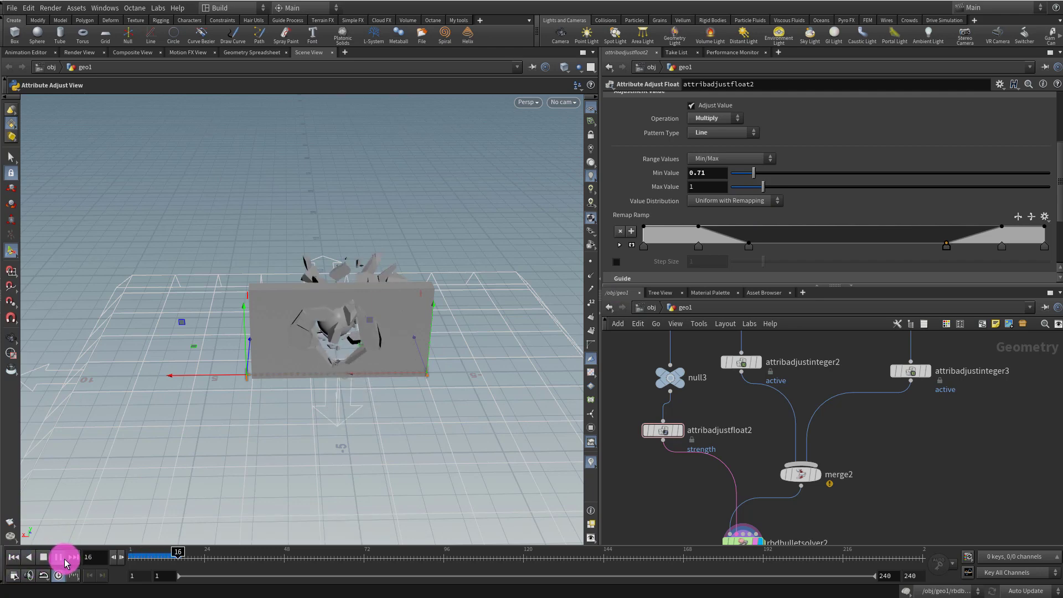
pyautogui.click(43, 557)
pyautogui.click(14, 557)
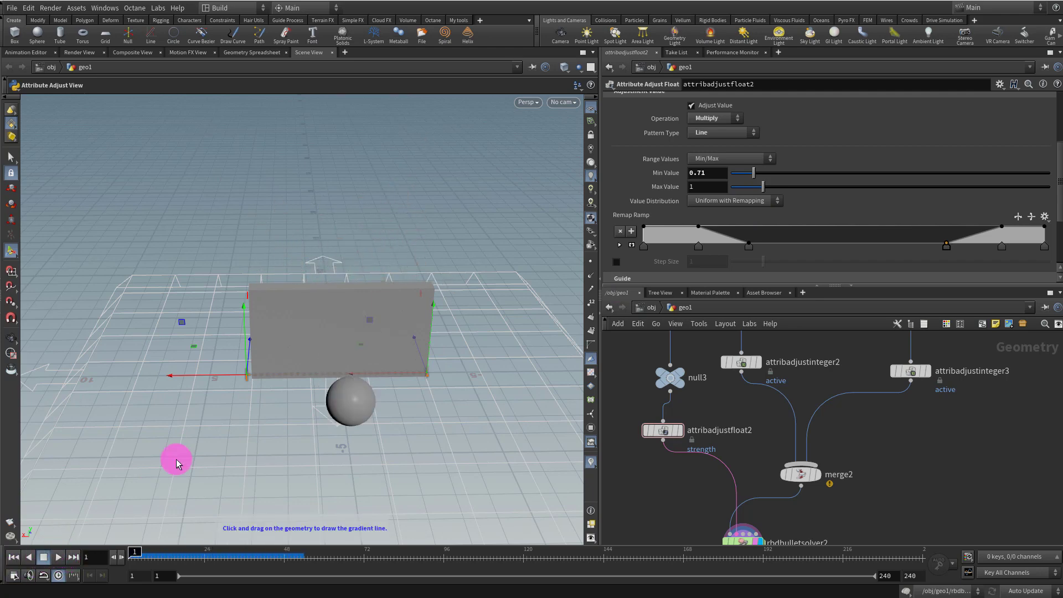
# Switch the viewport to wireframe shading and enable chipping on the wall's RBD Material Fracture node
pyautogui.keyDown('alt'); pyautogui.moveTo(382, 307); pyautogui.dragTo(412, 292); pyautogui.keyUp('alt')
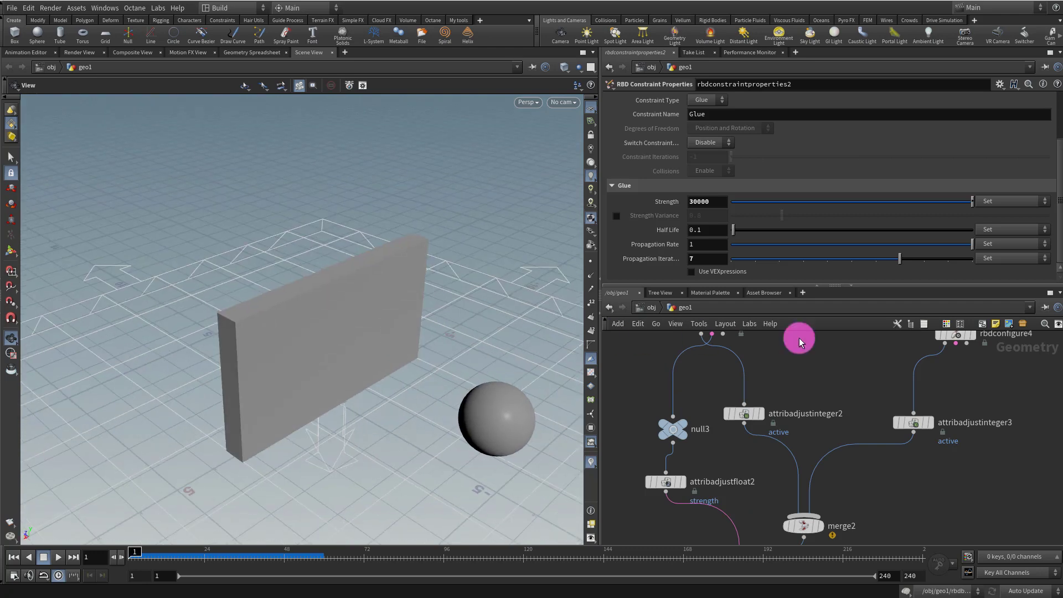
pyautogui.moveTo(878, 285); pyautogui.dragTo(878, 208)
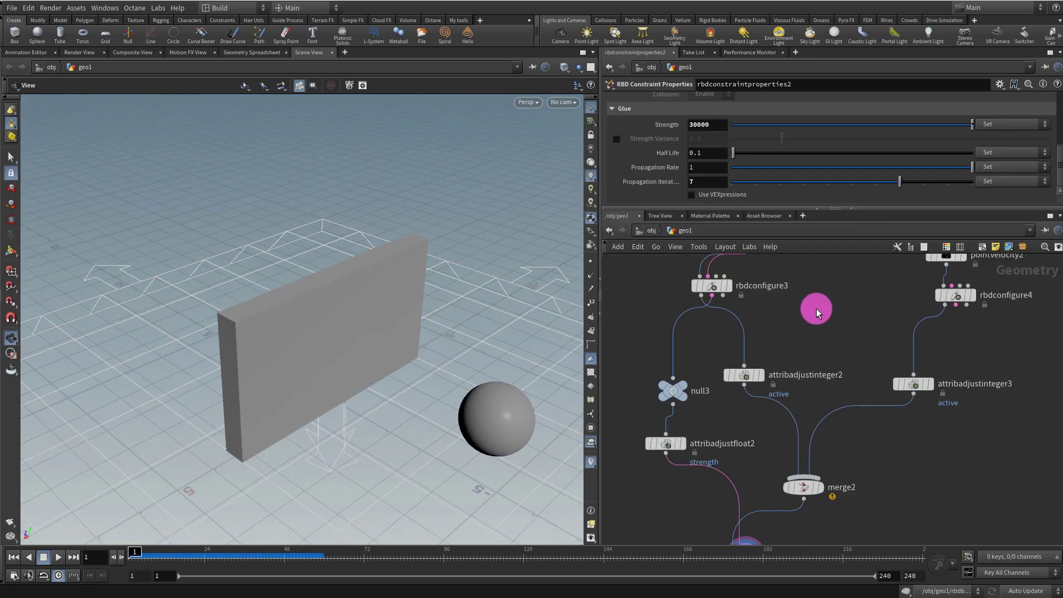
pyautogui.moveTo(816, 307); pyautogui.dragTo(805, 397, button='middle')
pyautogui.click(748, 387)
pyautogui.press('w')
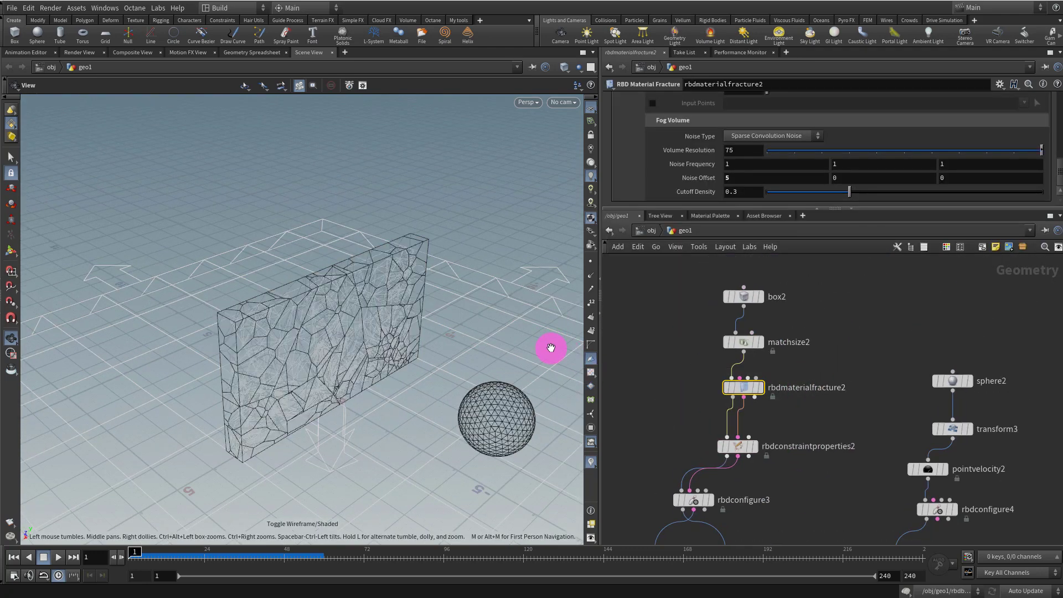
pyautogui.scroll(10, 1057, 139)
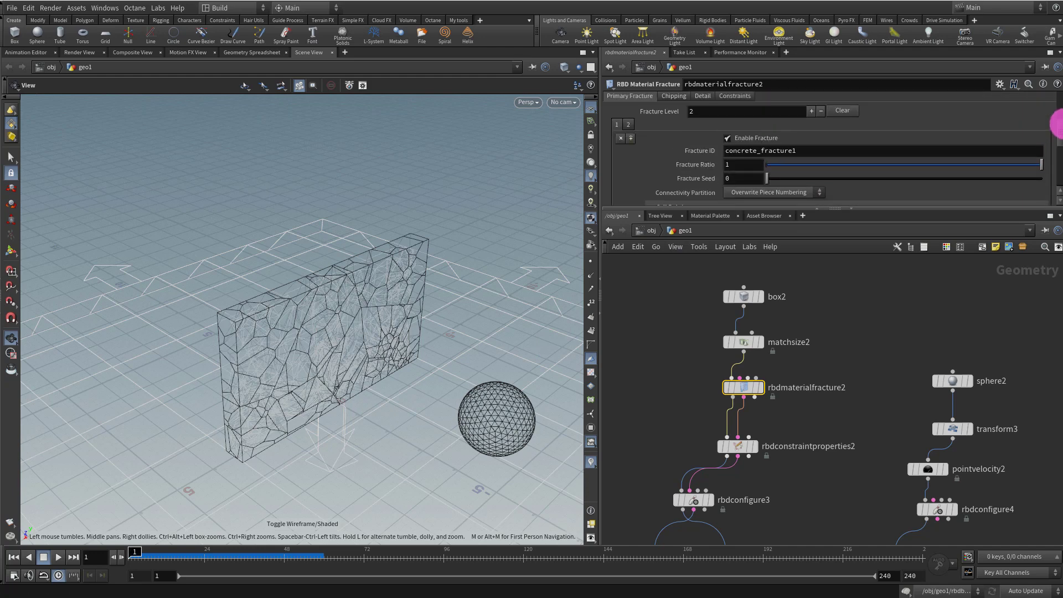
pyautogui.click(673, 146)
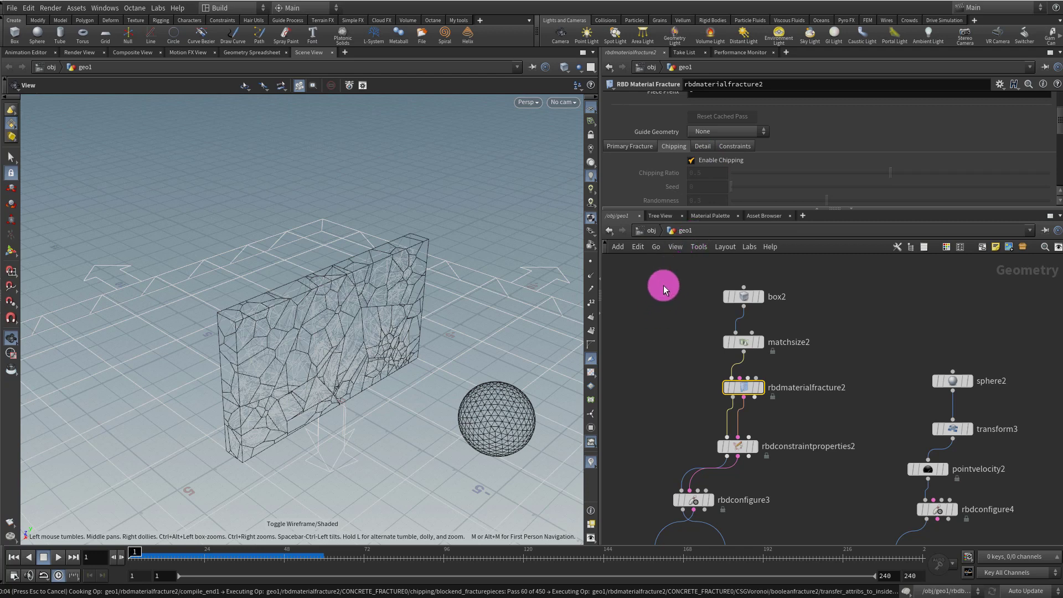
pyautogui.click(646, 337)
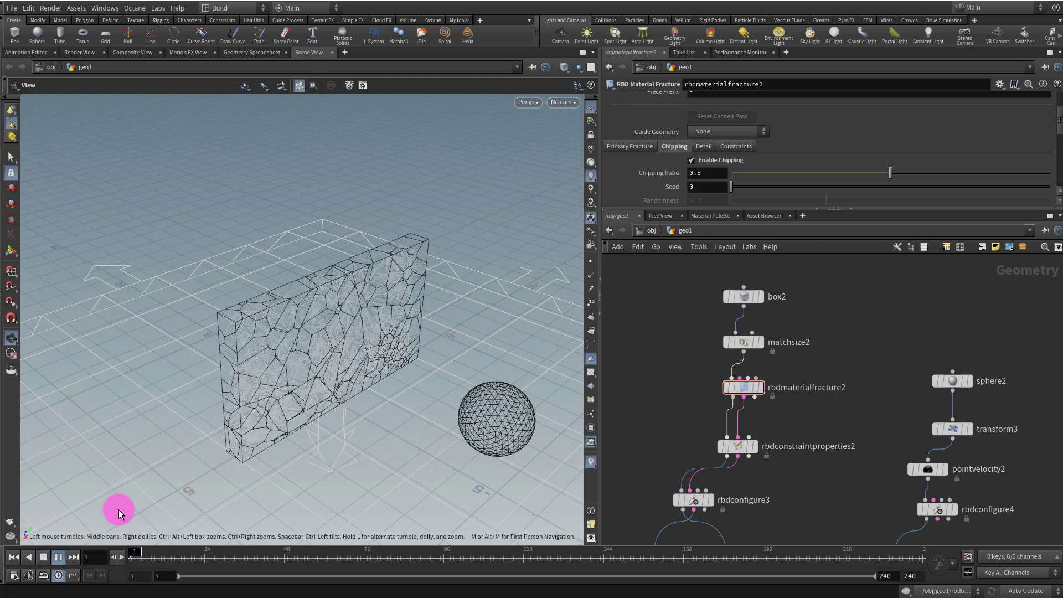